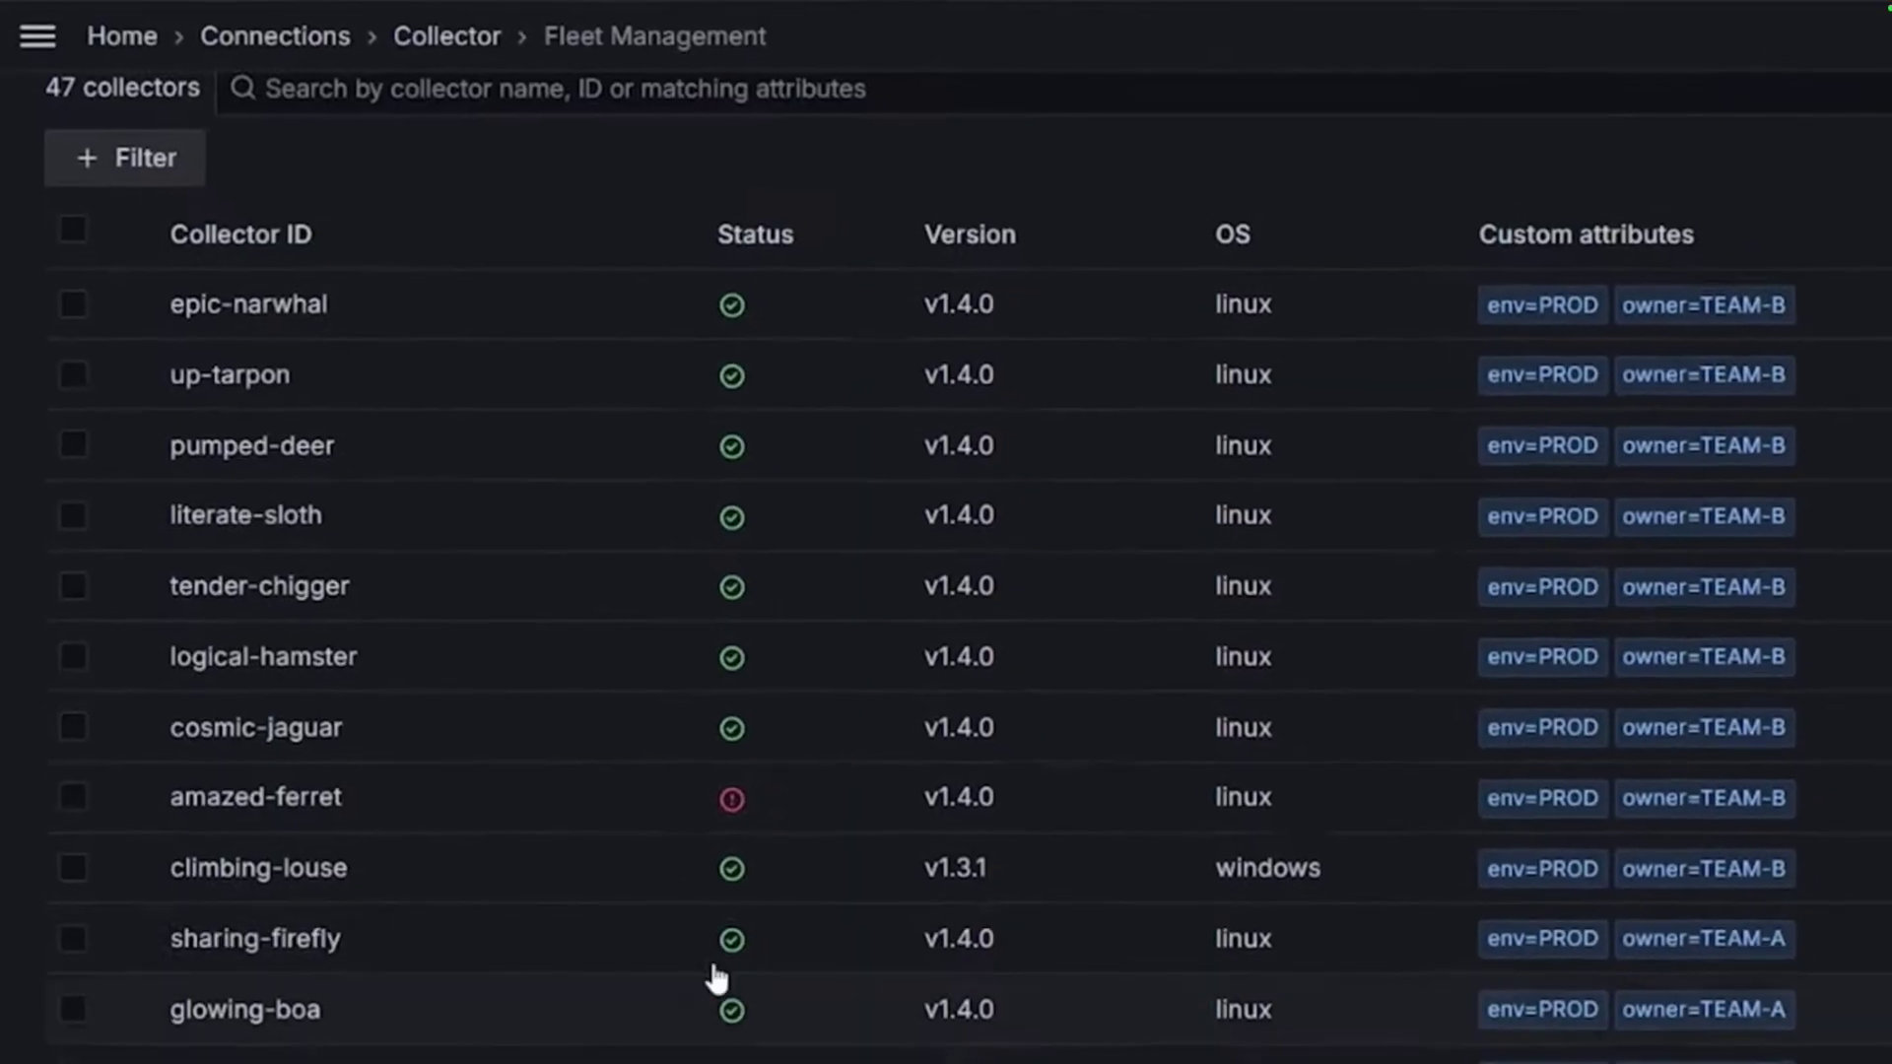
Step: Open the Collector Health drawer for the erroring amazed-ferret collector
left_click(363, 795)
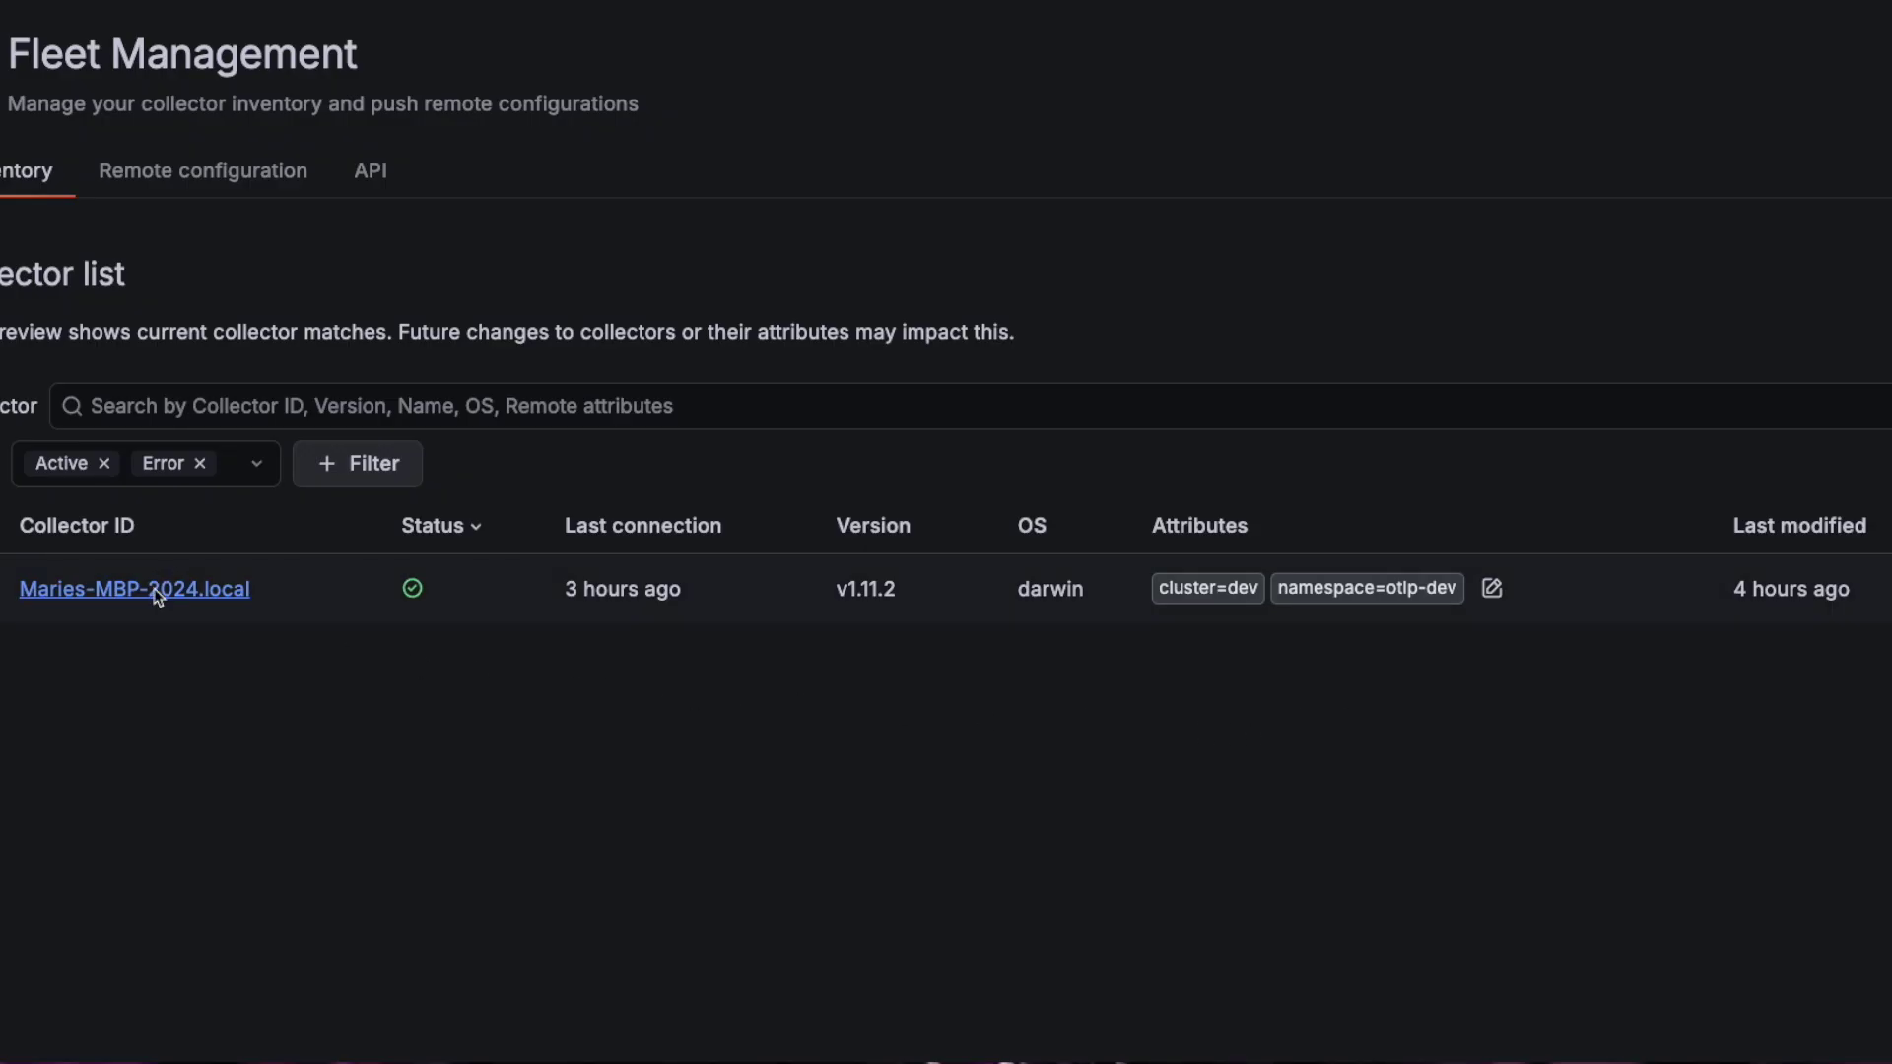
Step: Open the registered collector's health view and expand the Alloy health dashboards dropdown
left_click(161, 590)
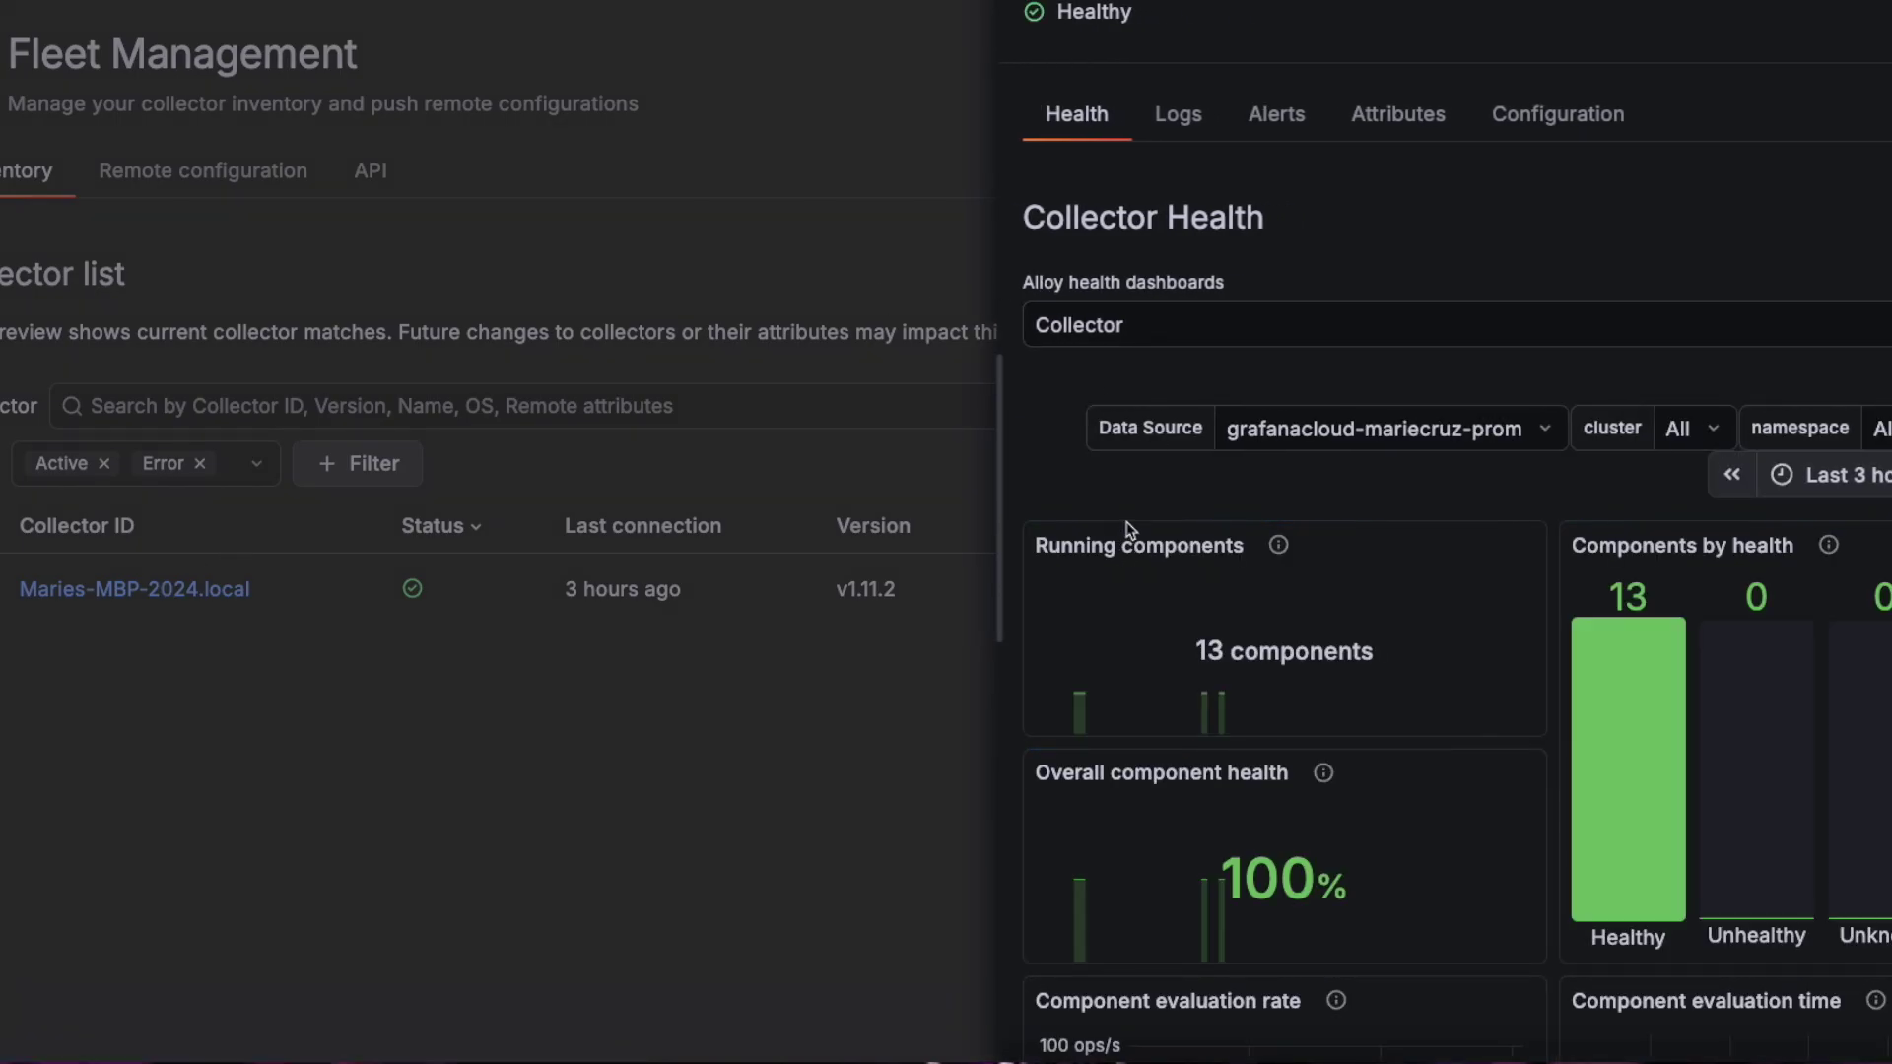
left_click(1253, 340)
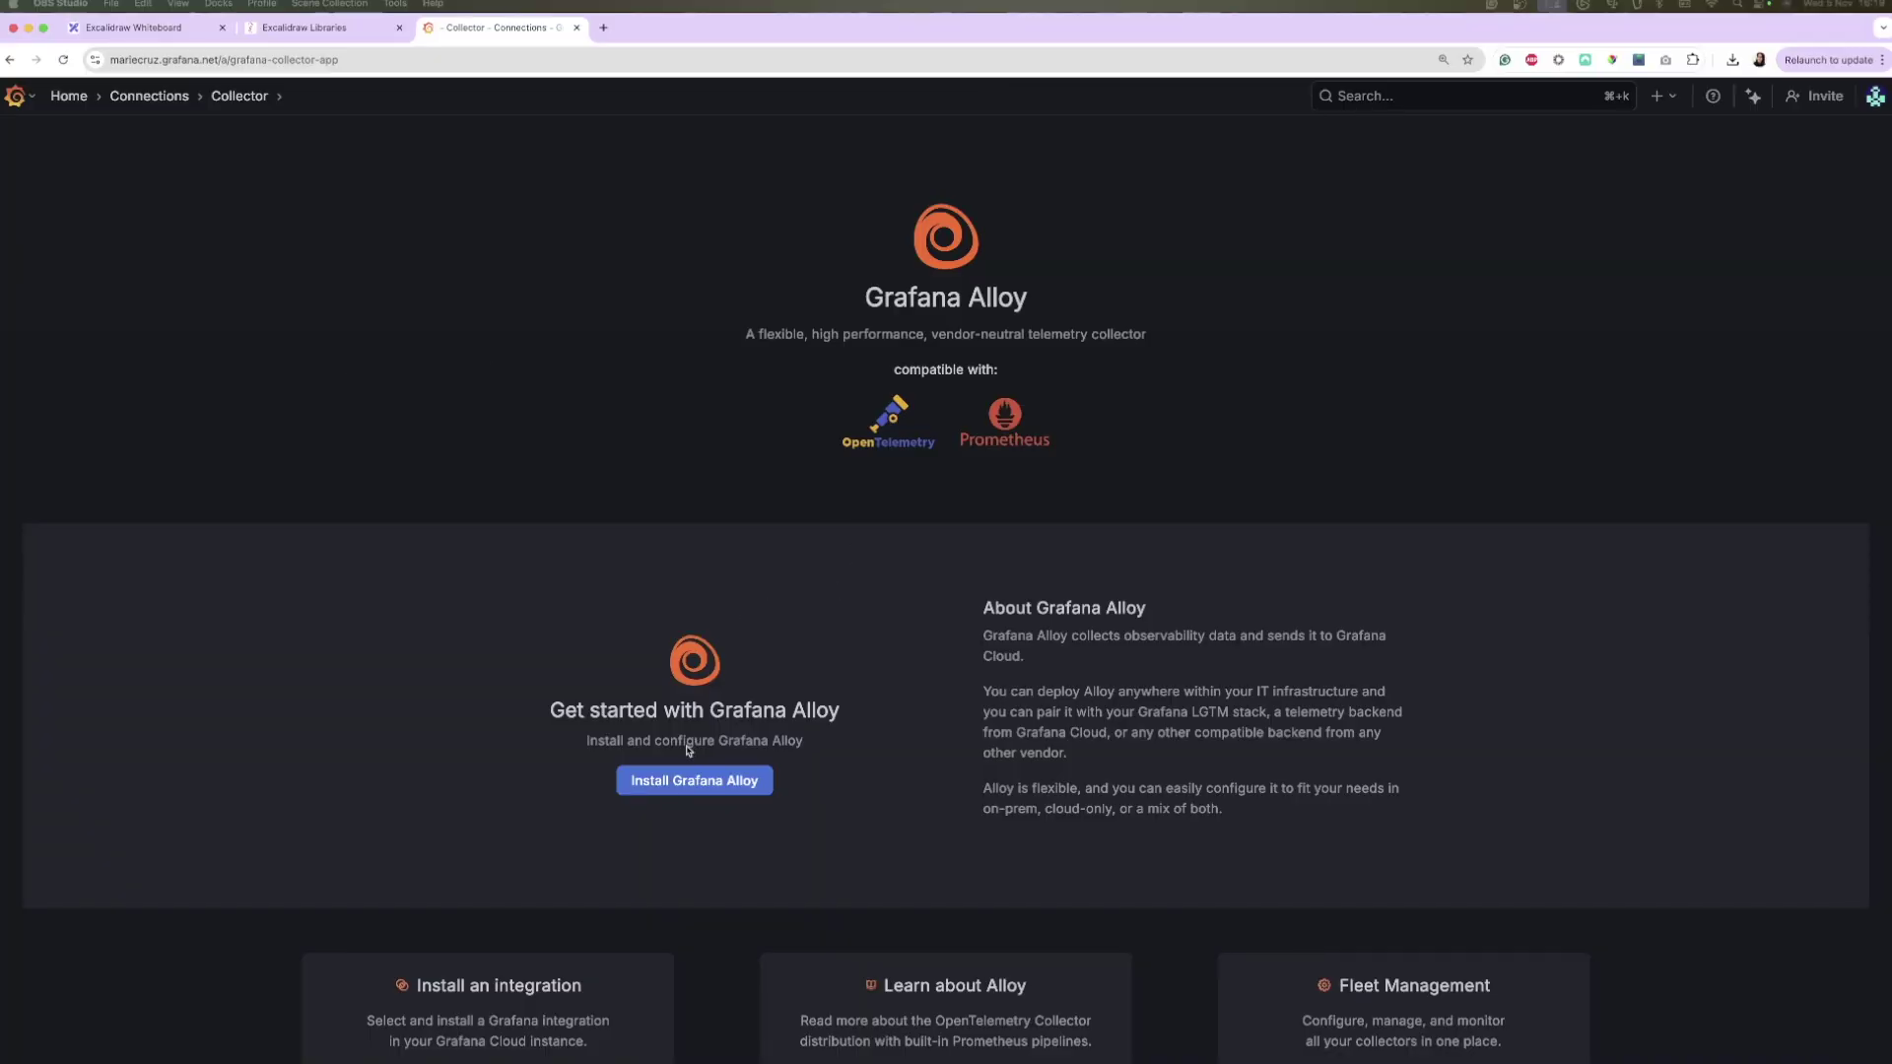
Step: Start a new Alloy installation and toggle Enable Remote Configuration off, then back on
left_click(680, 770)
scroll(387, 671, "down", 3)
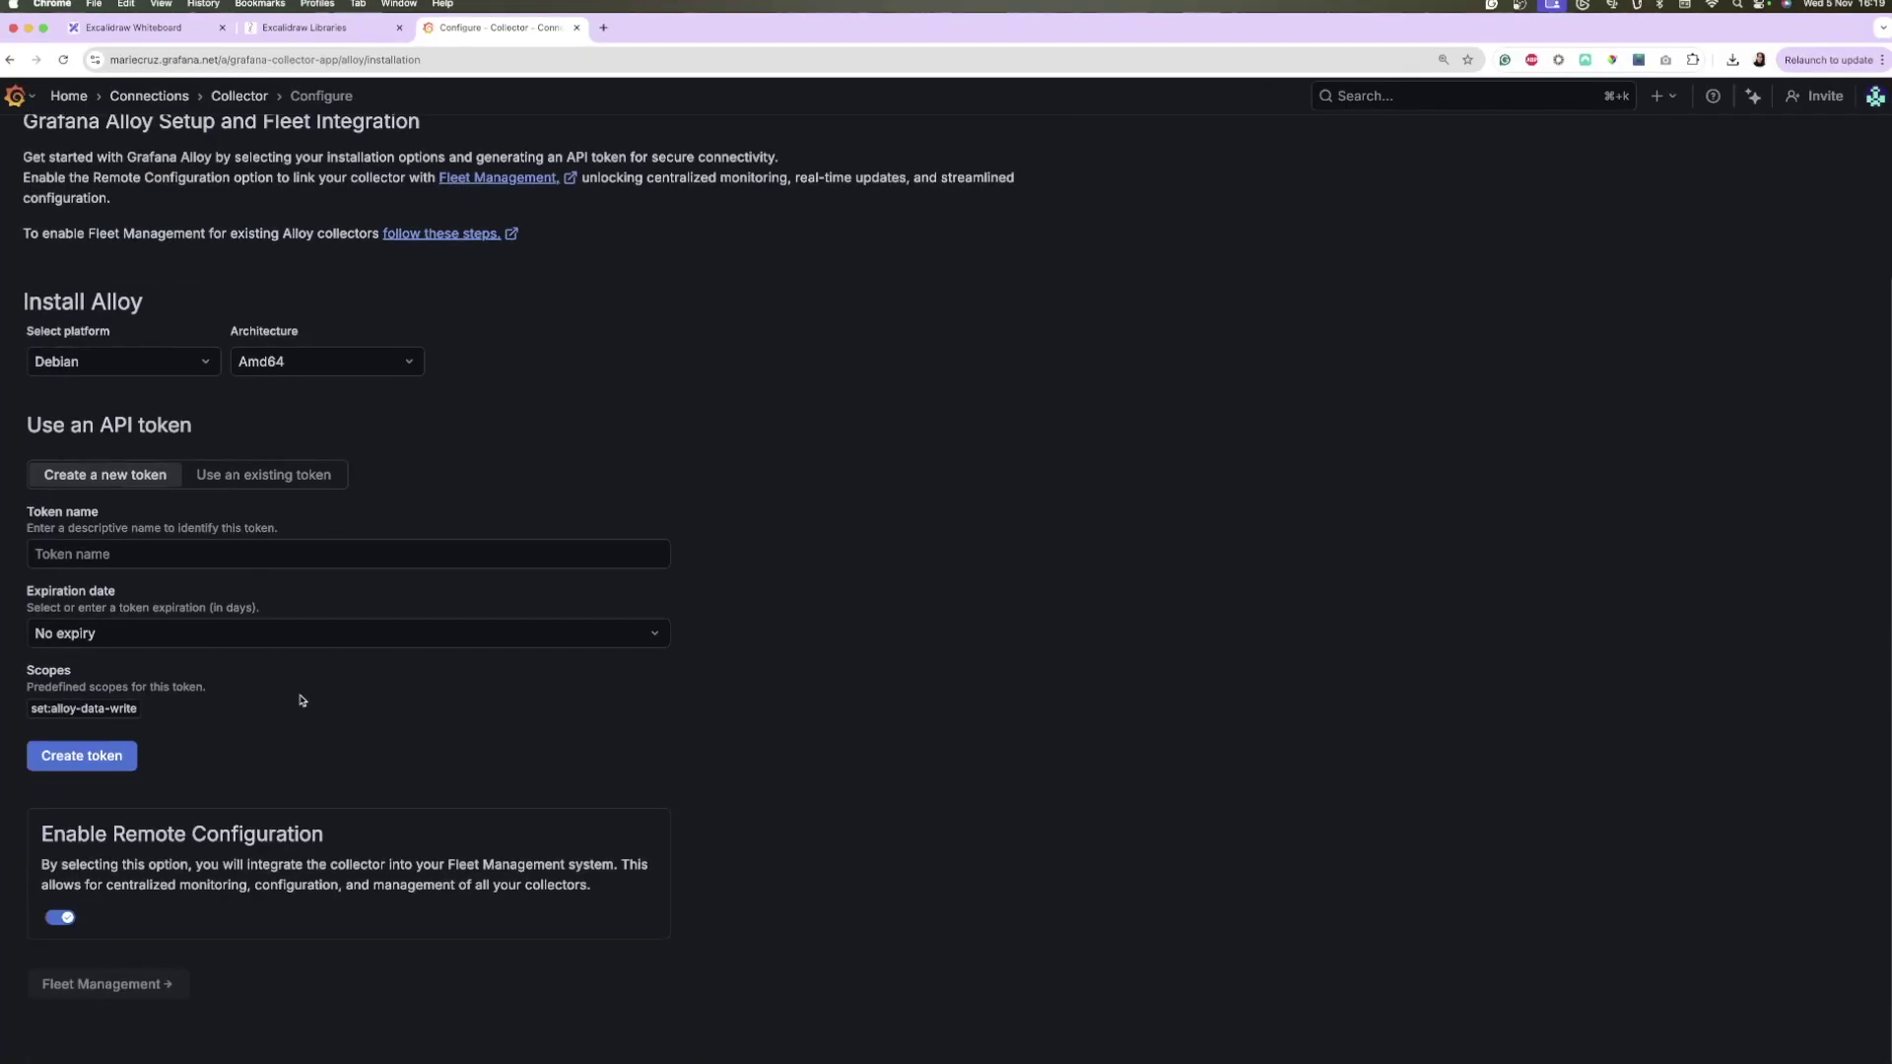
left_click(60, 918)
left_click(57, 981)
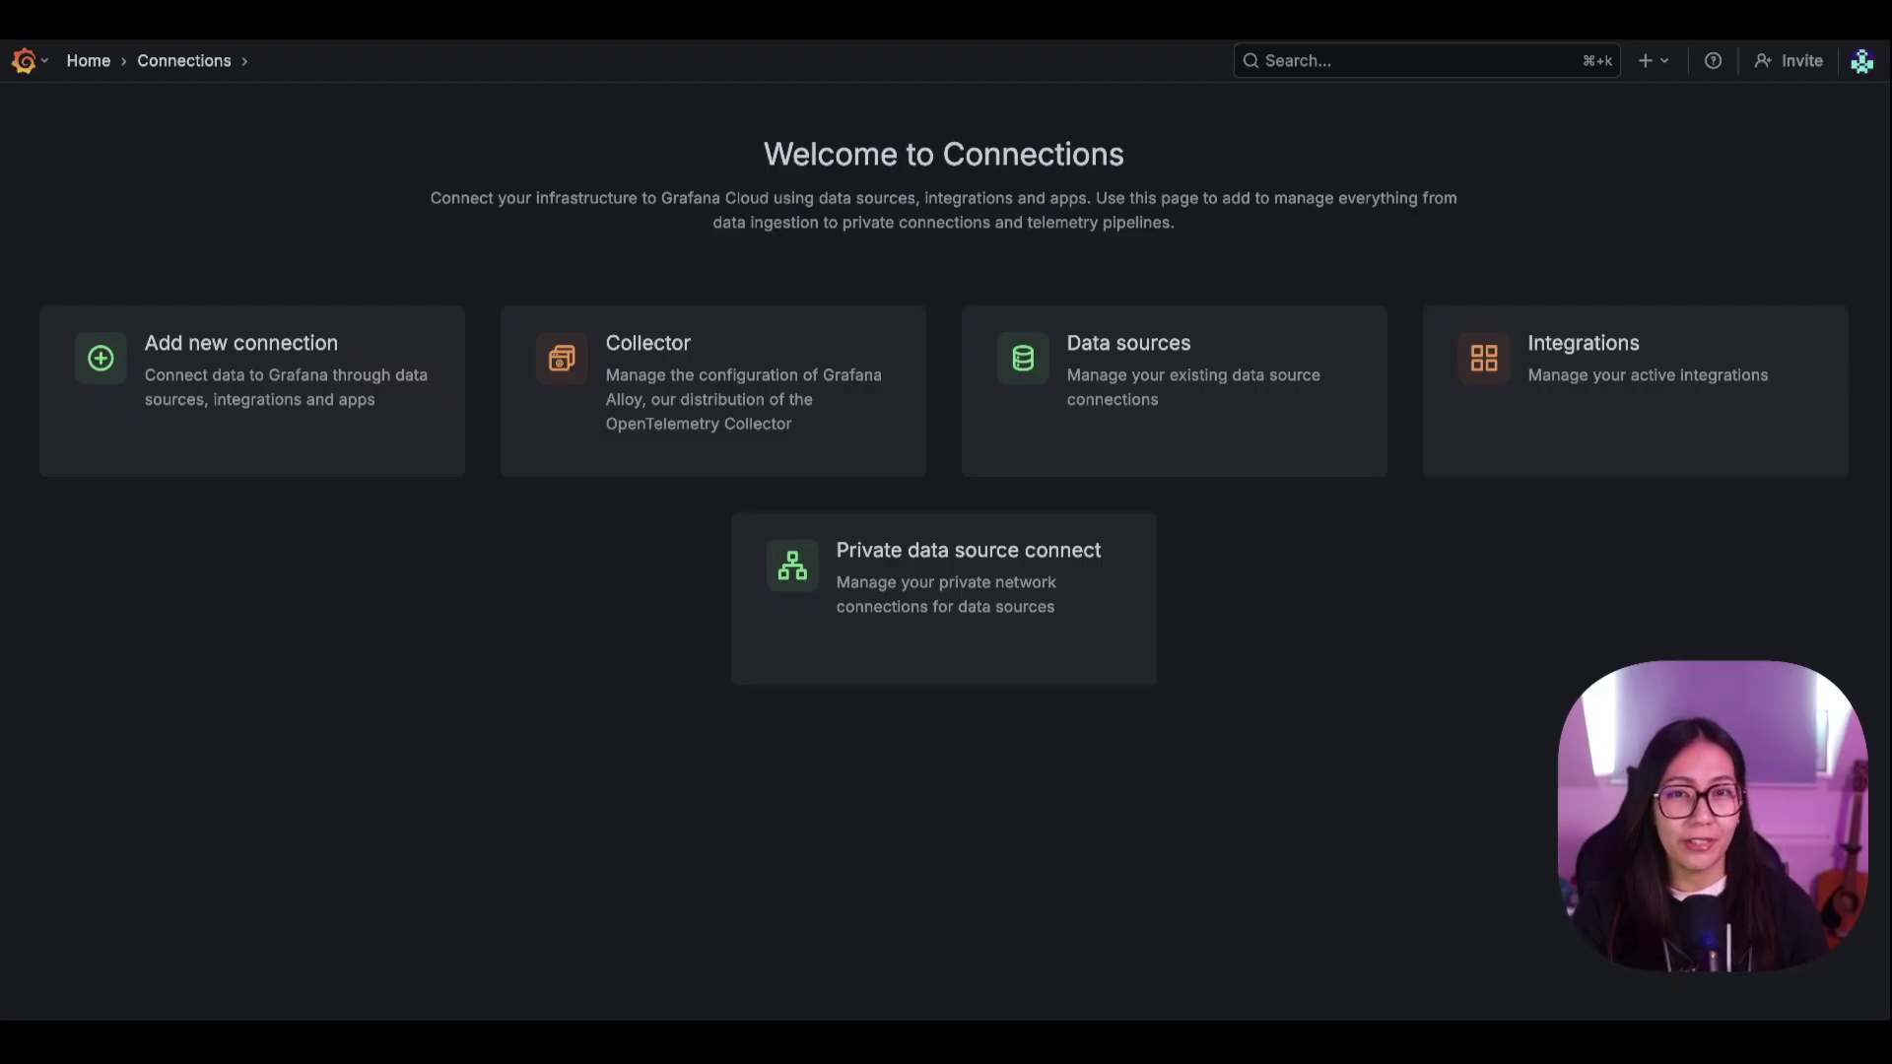
Step: Navigate through the Grafana menu to Connections > Collector > Fleet Management
left_click(36, 65)
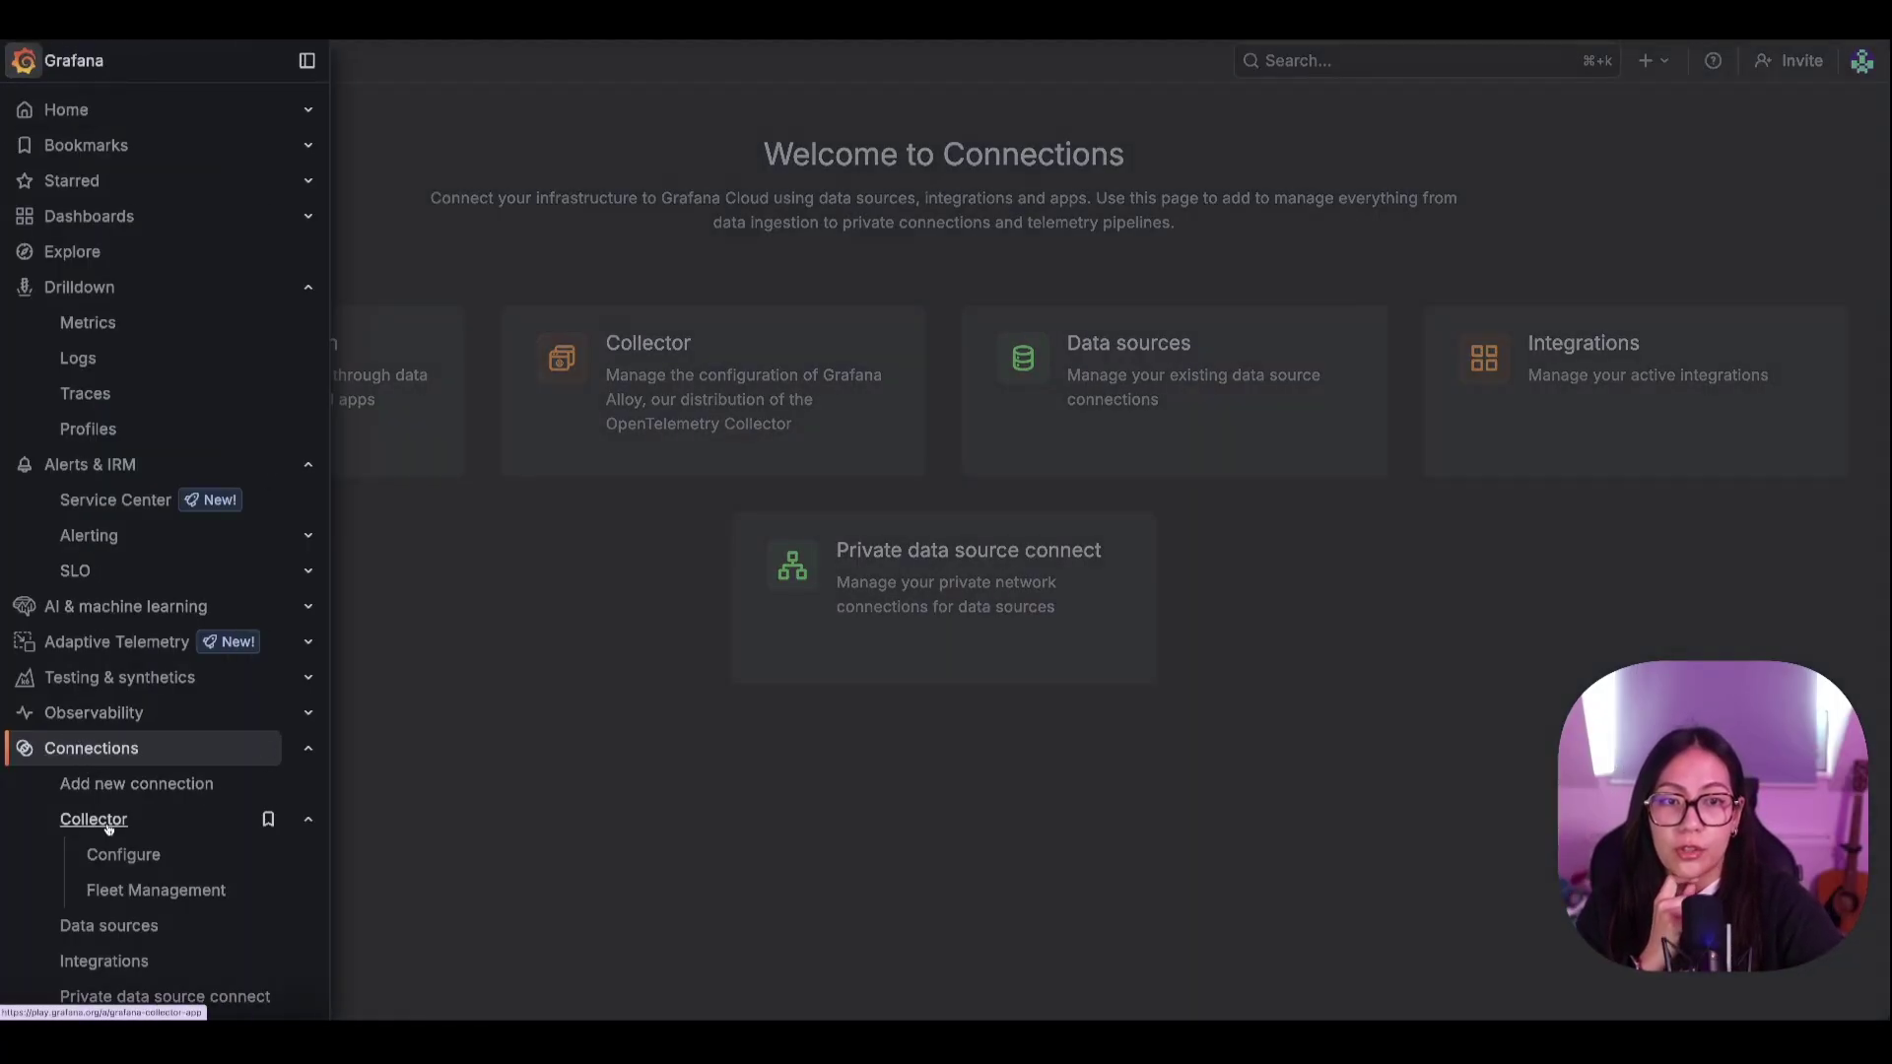
left_click(138, 892)
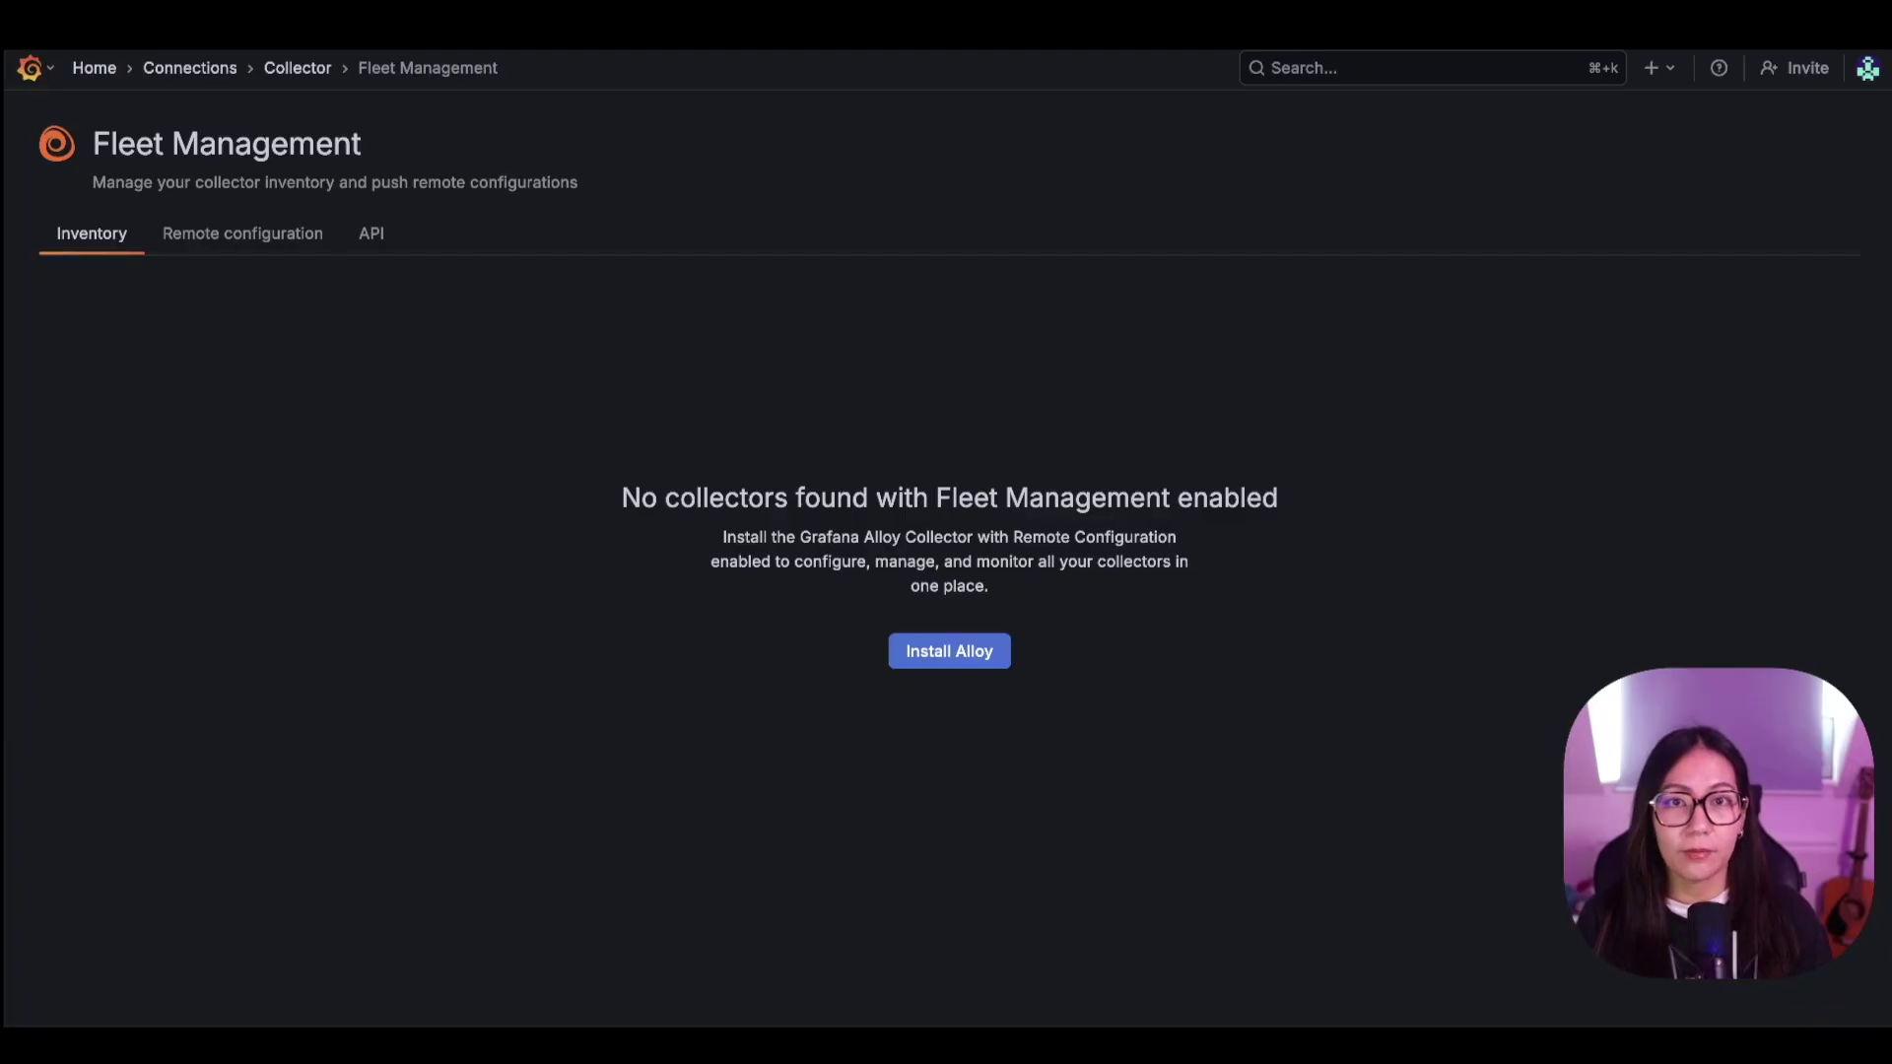
Step: Go to the Configure Alloy installation page through the Collector menu
left_click(32, 68)
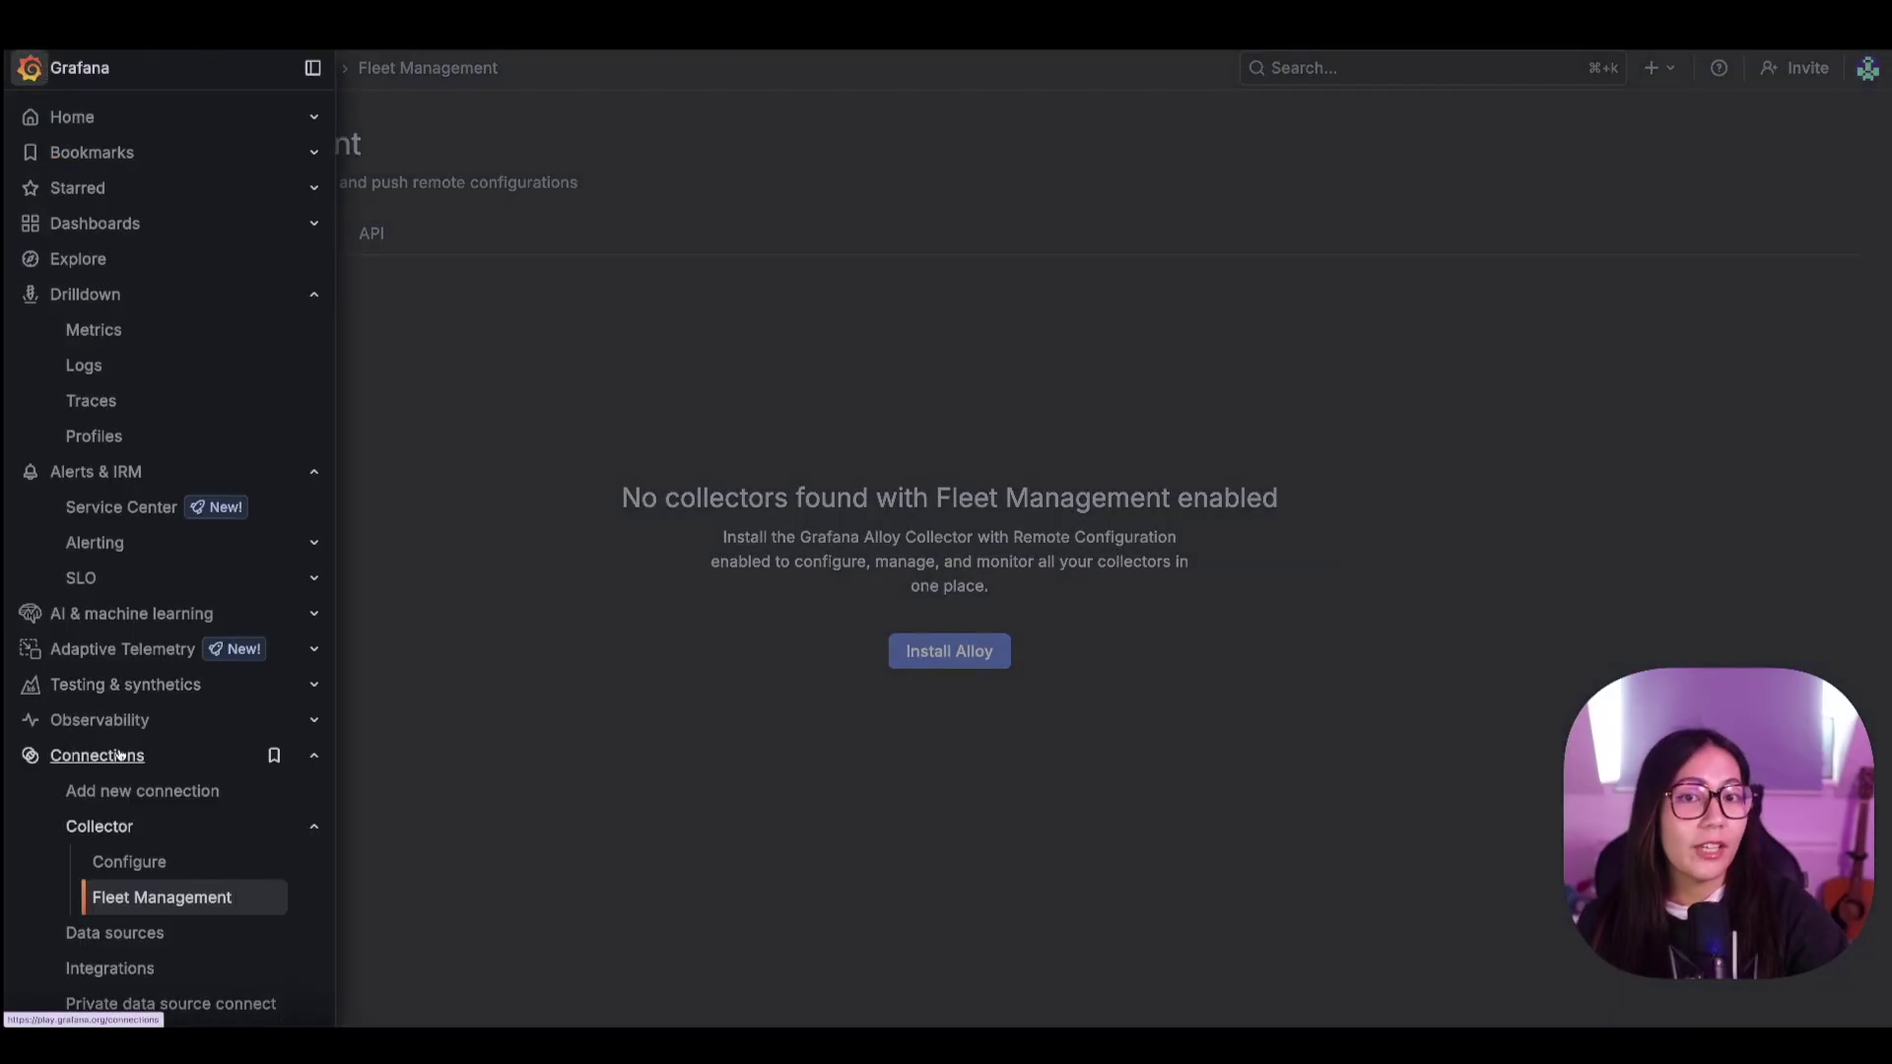
left_click(132, 864)
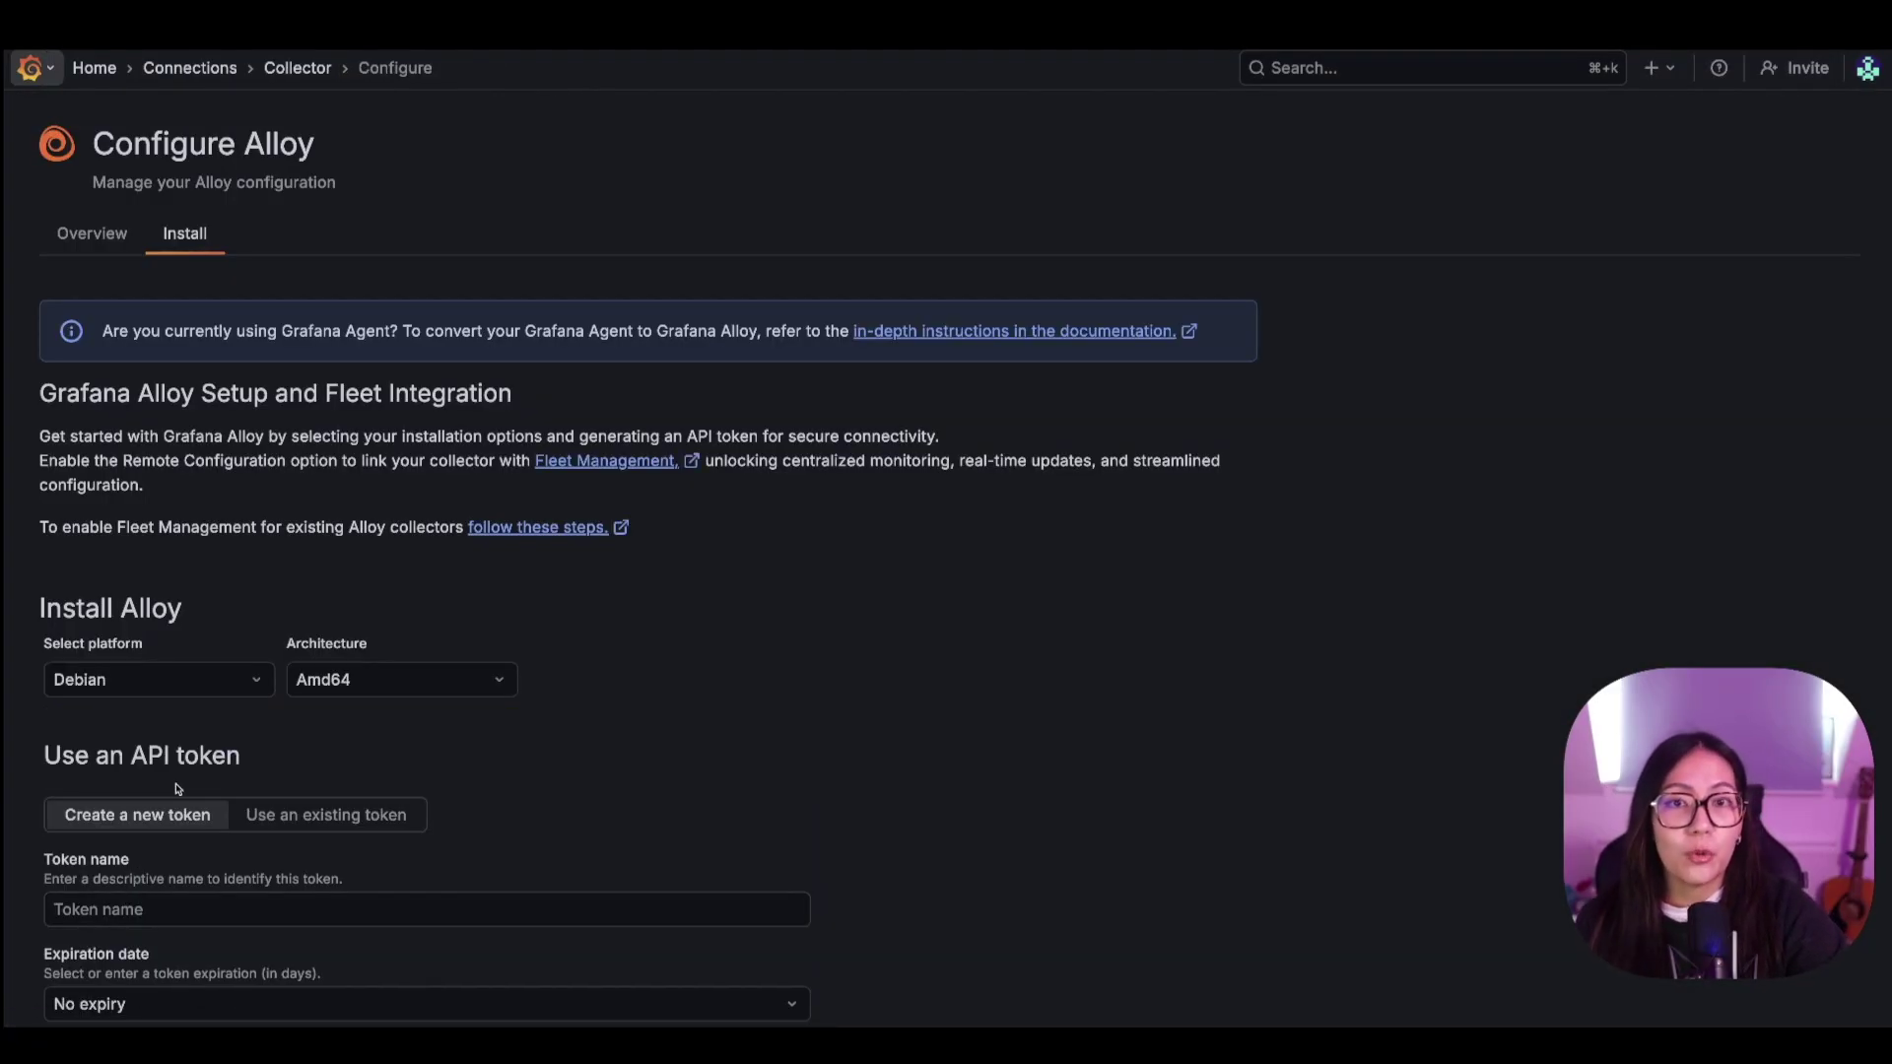
scroll(177, 788, "down", 3)
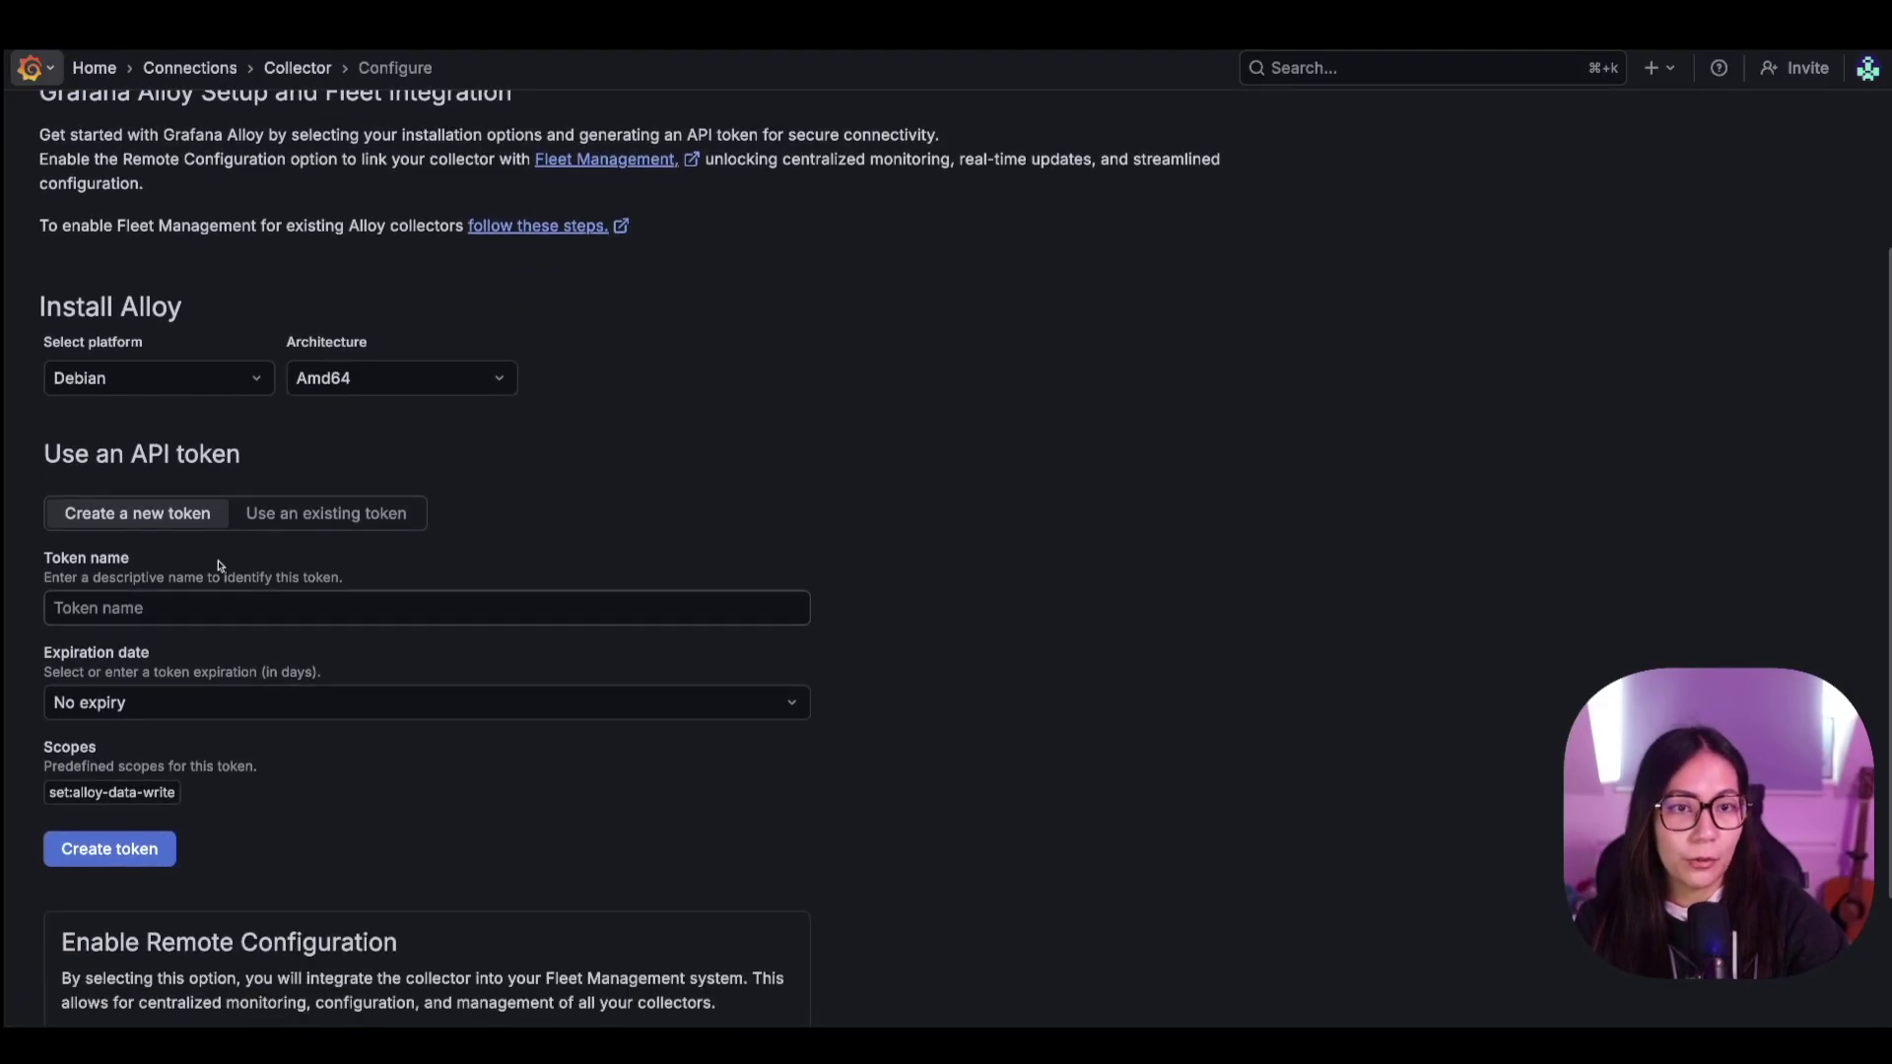
Step: Create a named API token with a custom expiration of 1 day
left_click(127, 608)
type("marie")
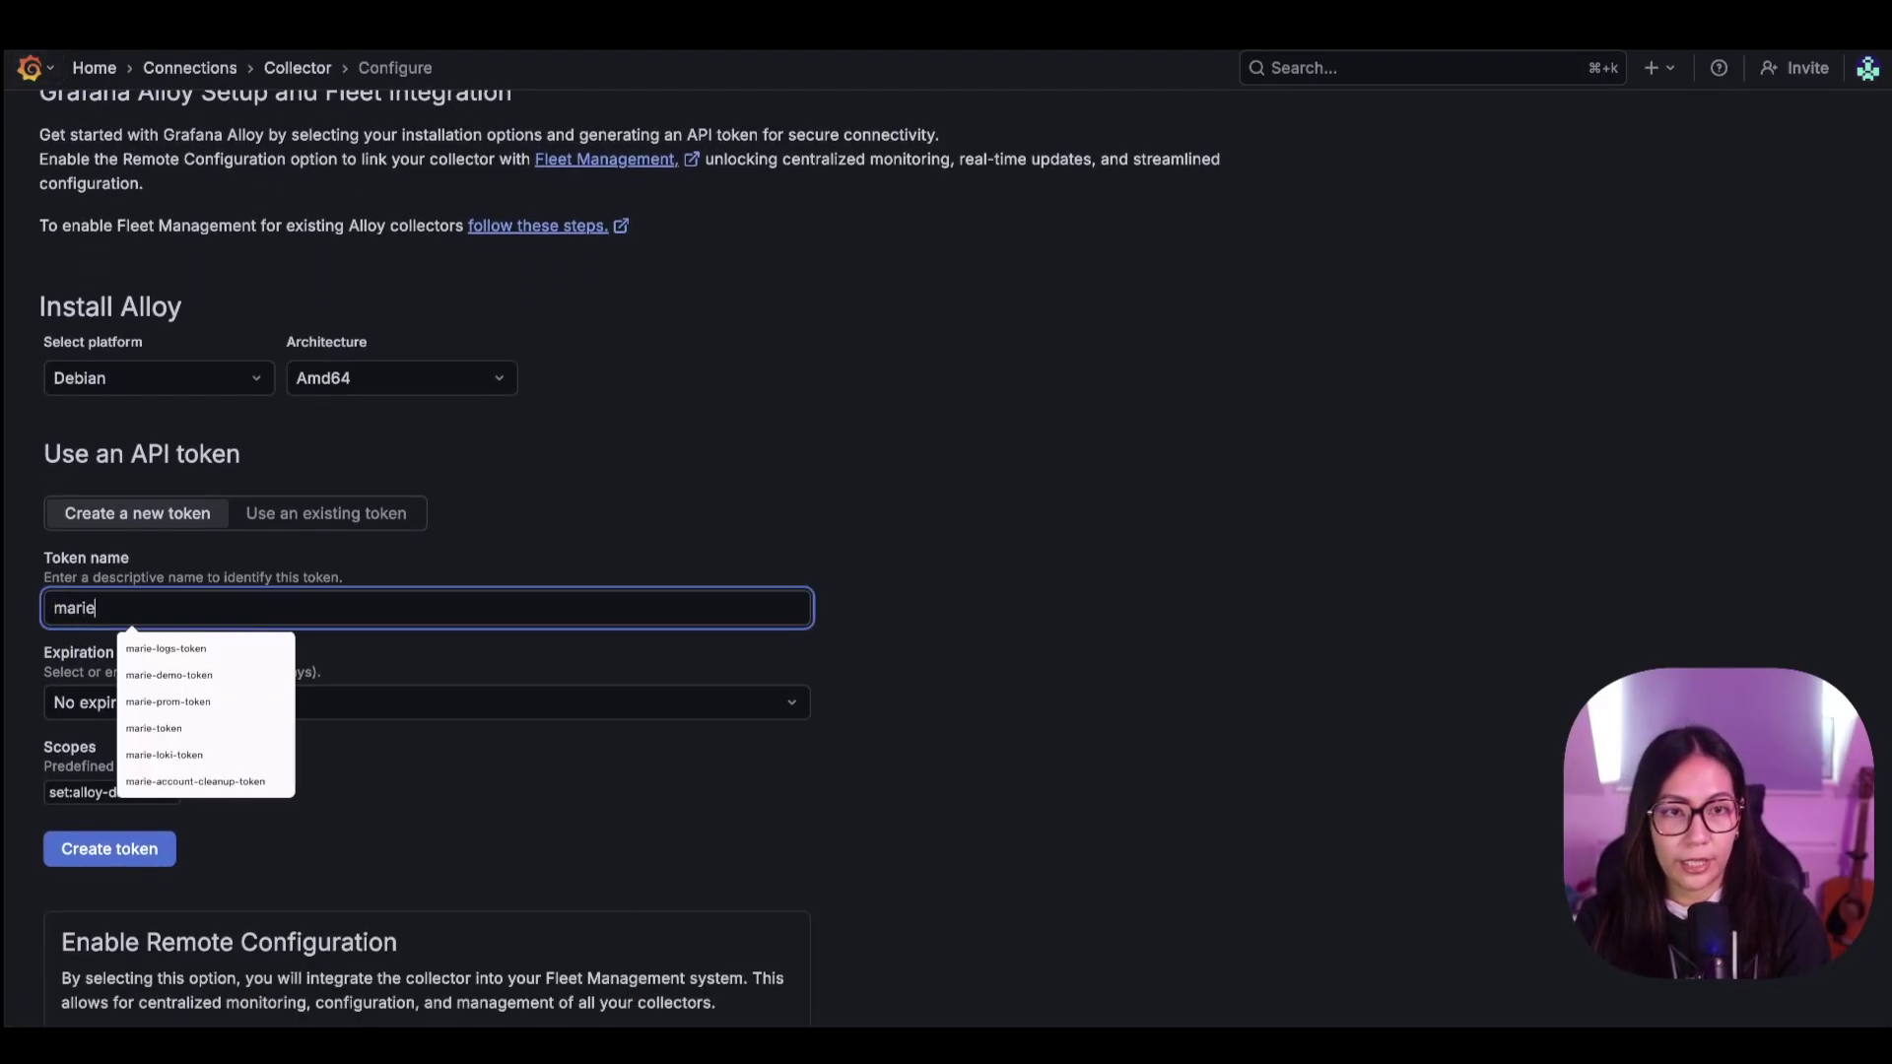
type("-fleet-toke")
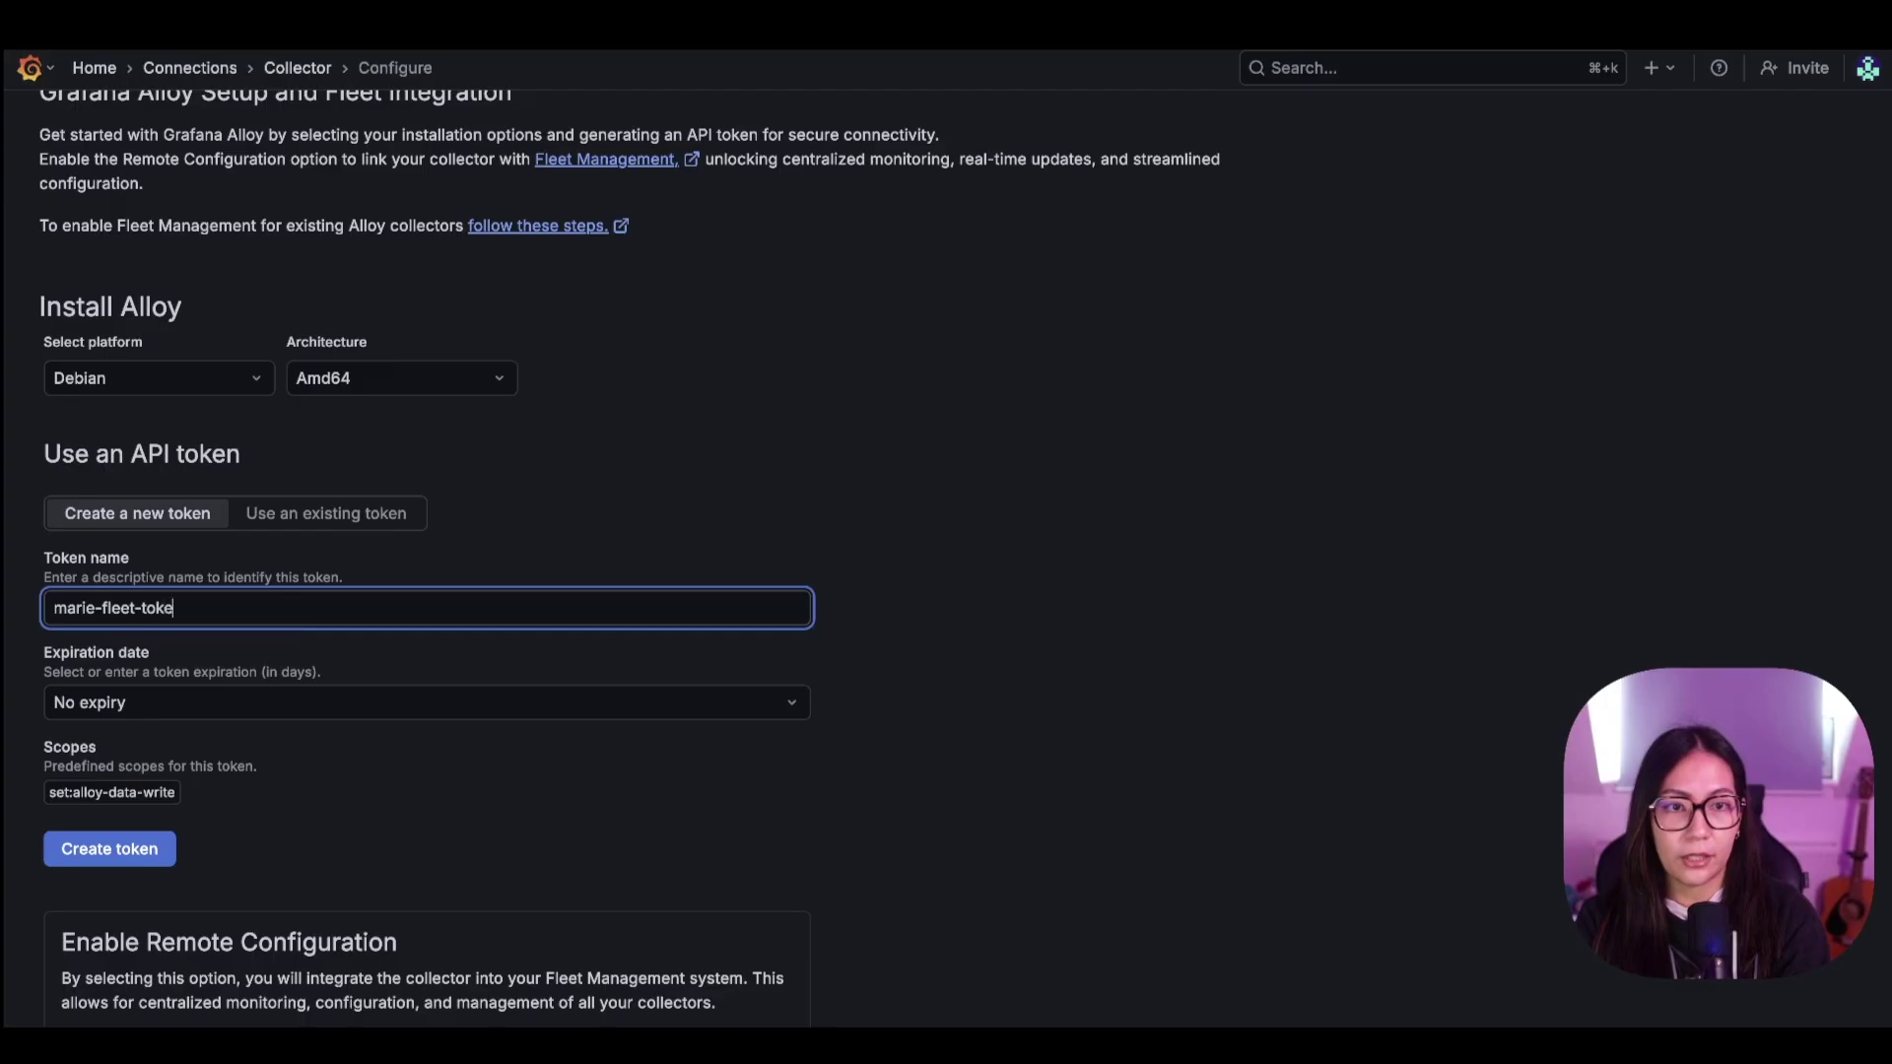
type("n")
left_click(190, 702)
left_click(192, 650)
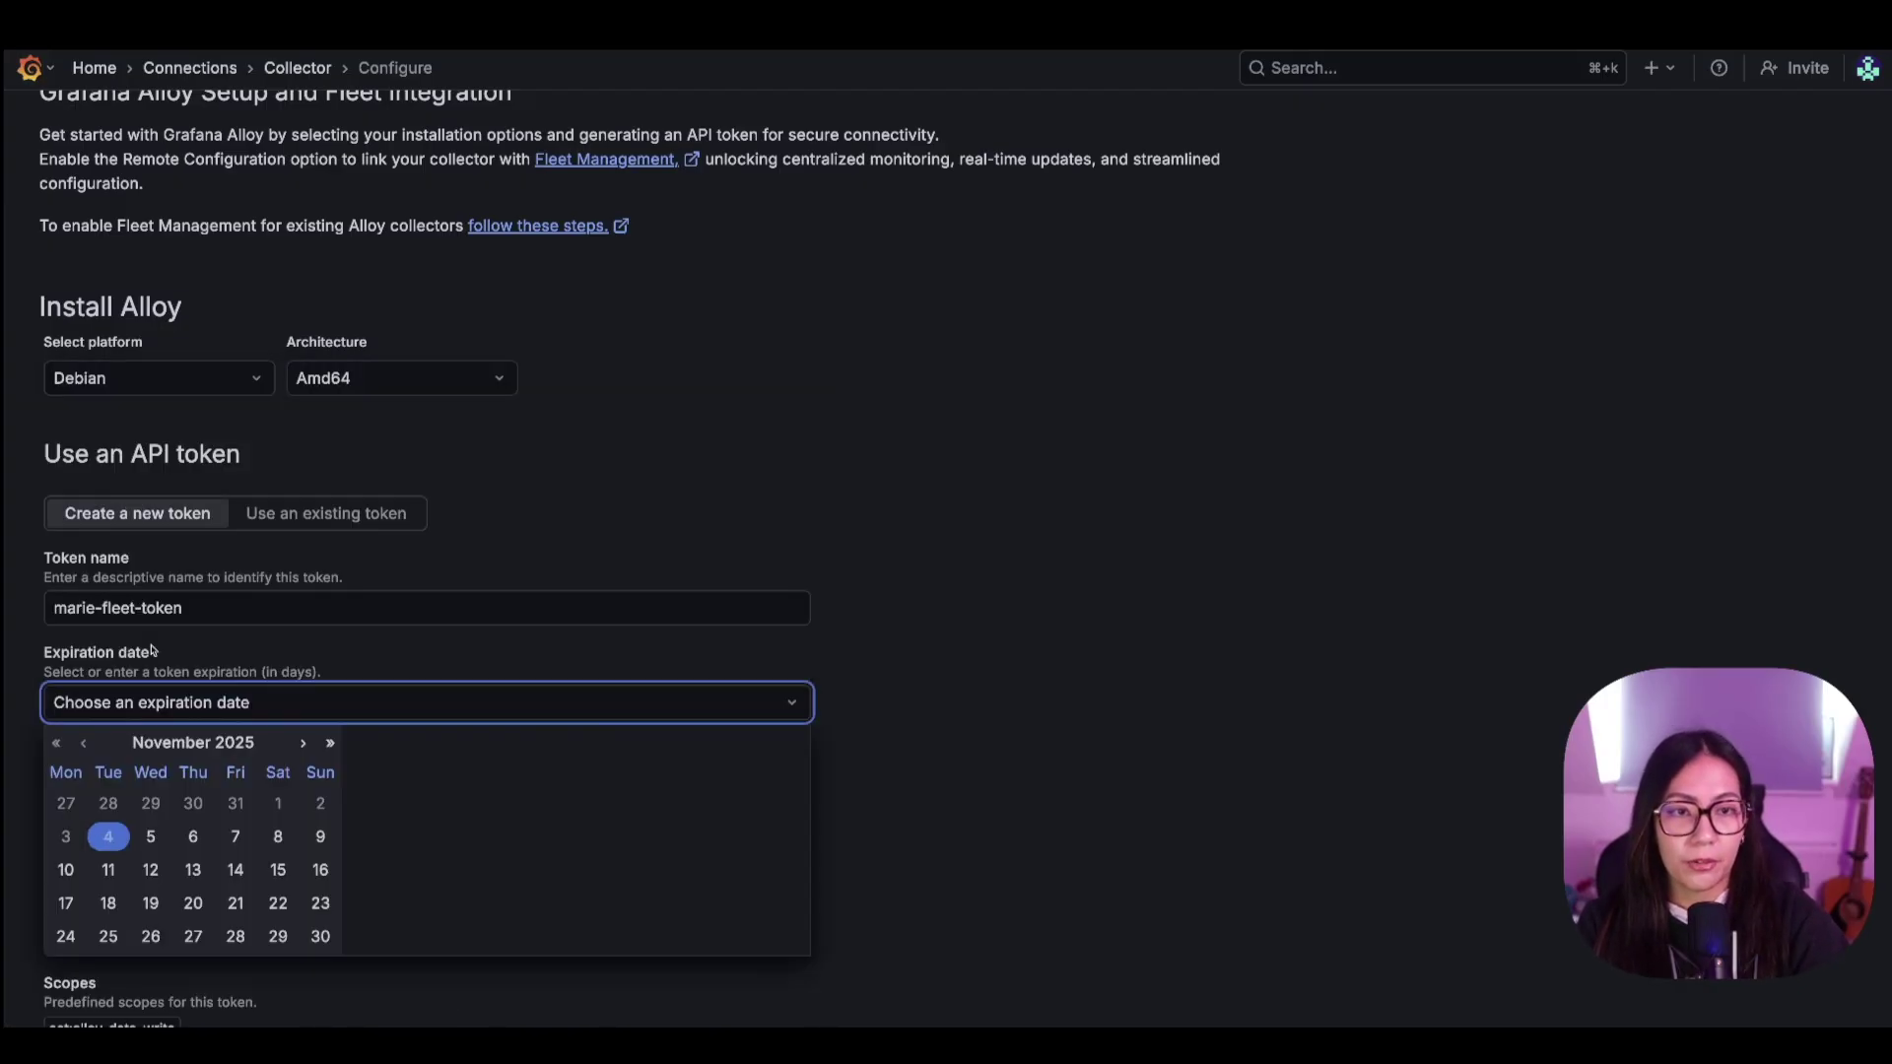
left_click(151, 836)
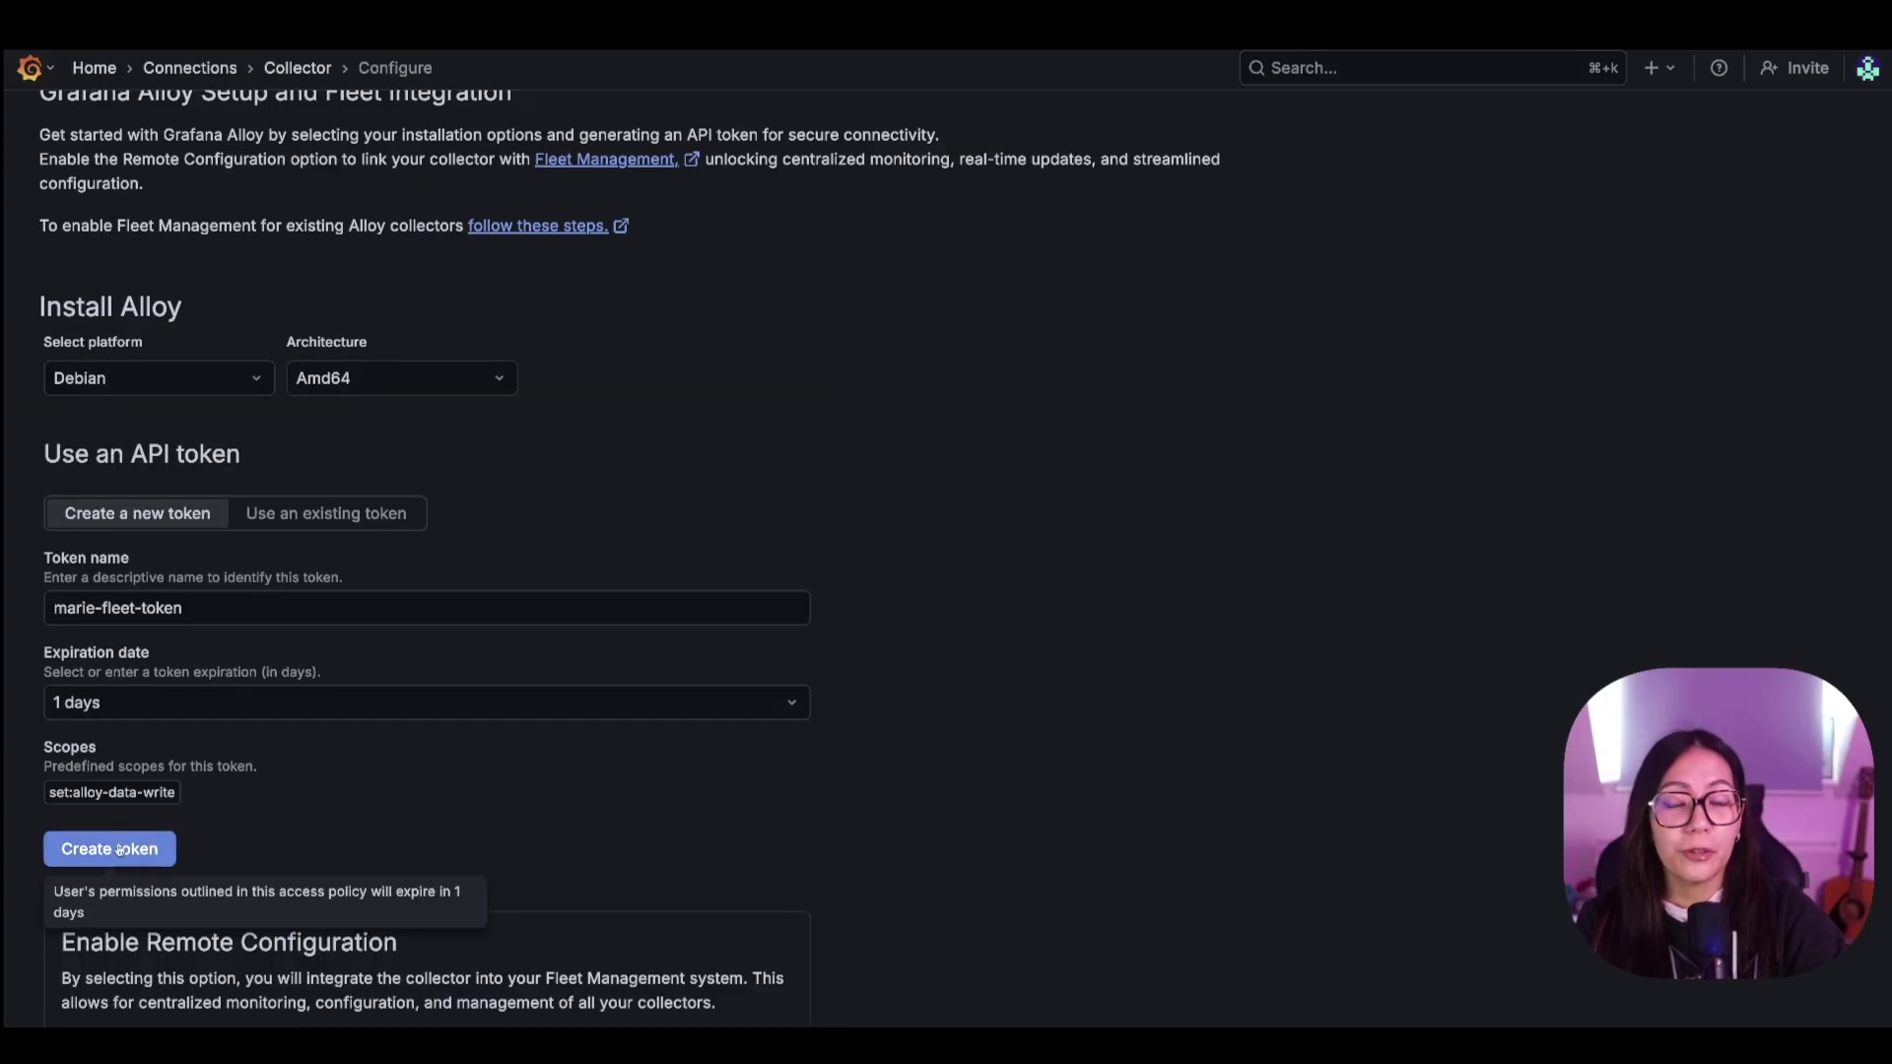
left_click(119, 849)
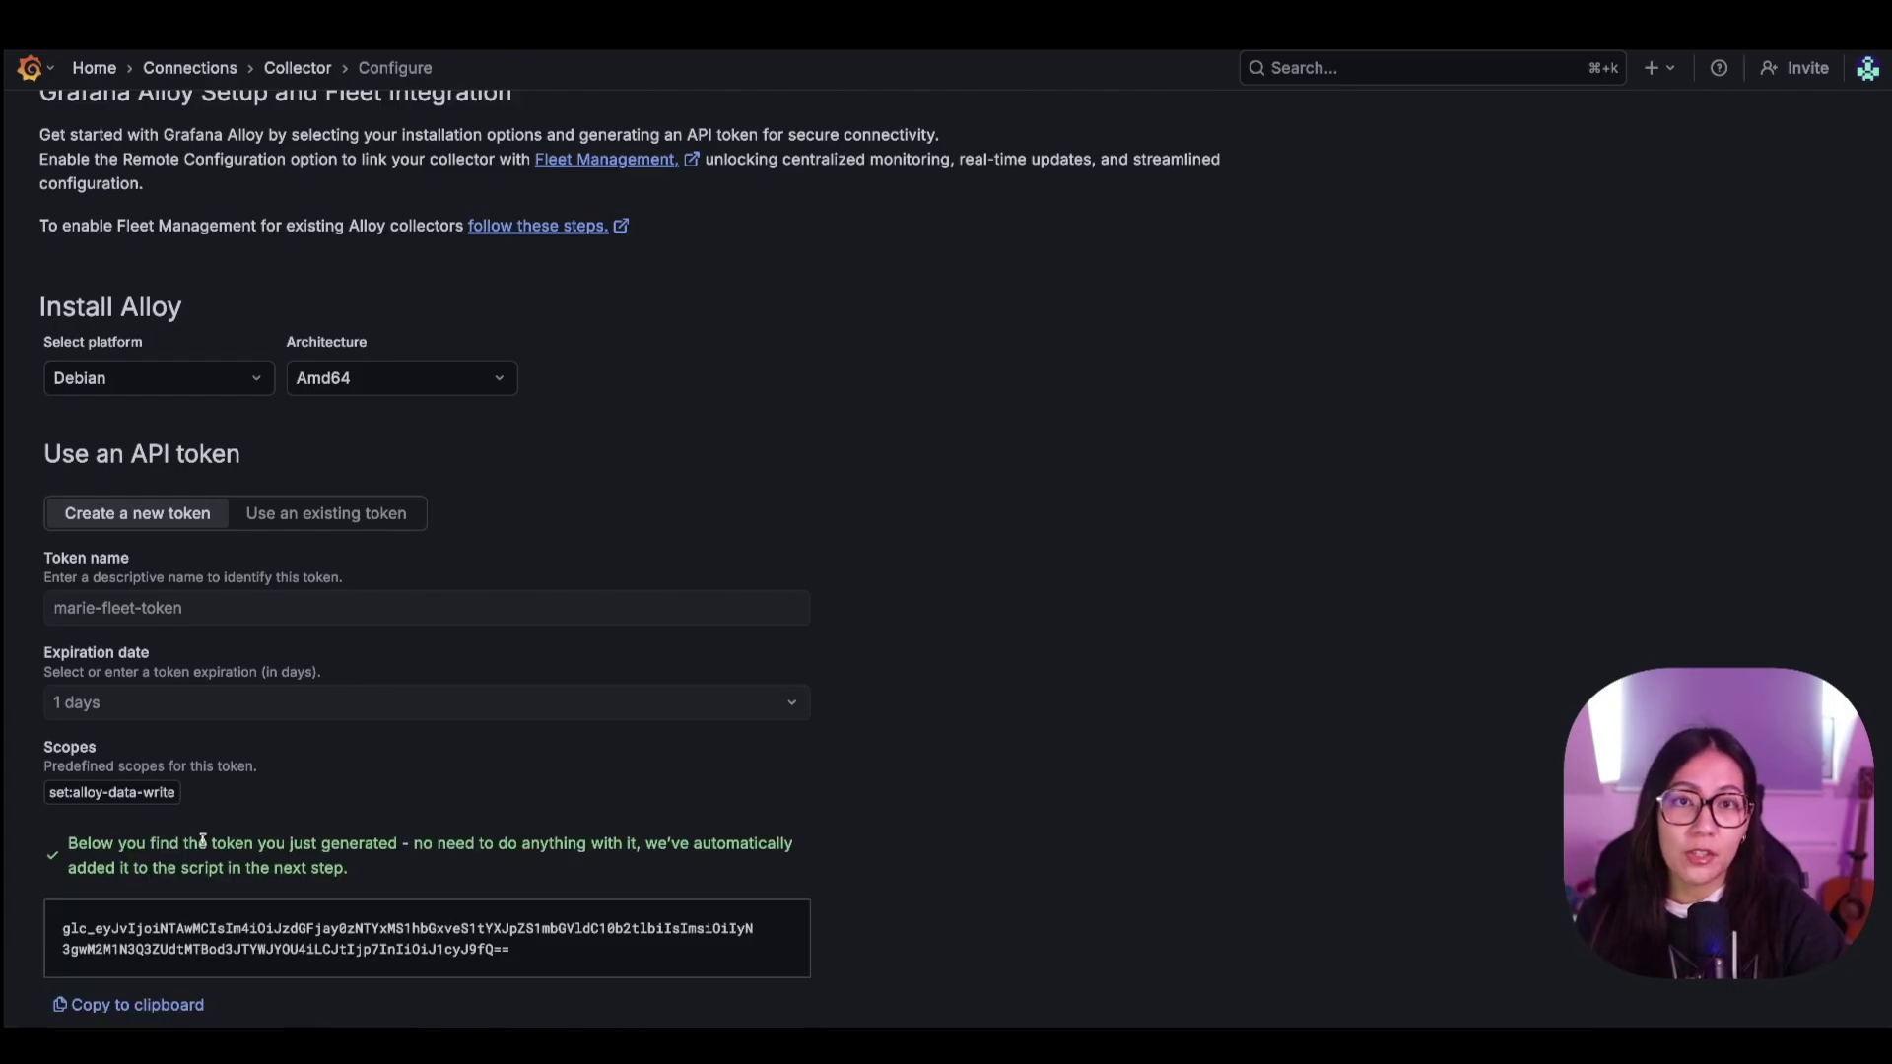
Step: Select the whole generated API token and copy it to the clipboard
mouse_move(130, 803)
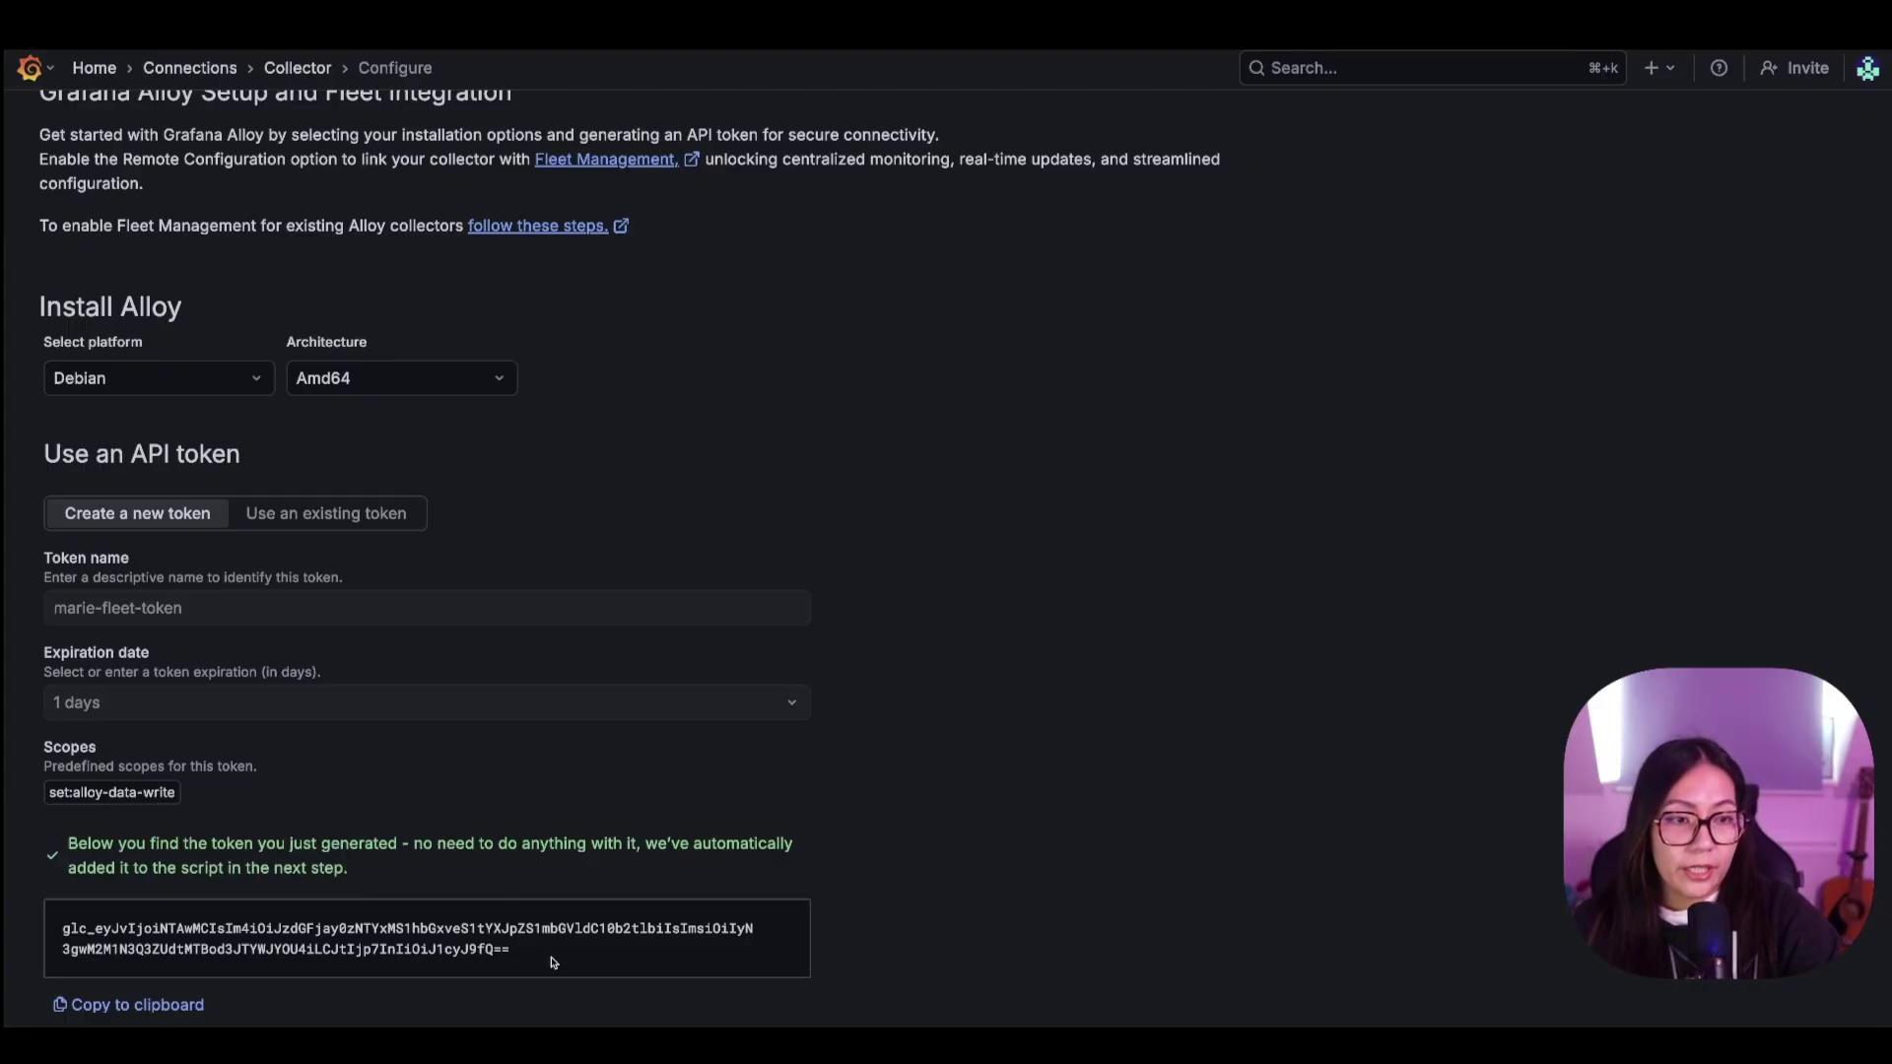
left_click_drag(541, 963, 60, 929)
left_click(129, 1005)
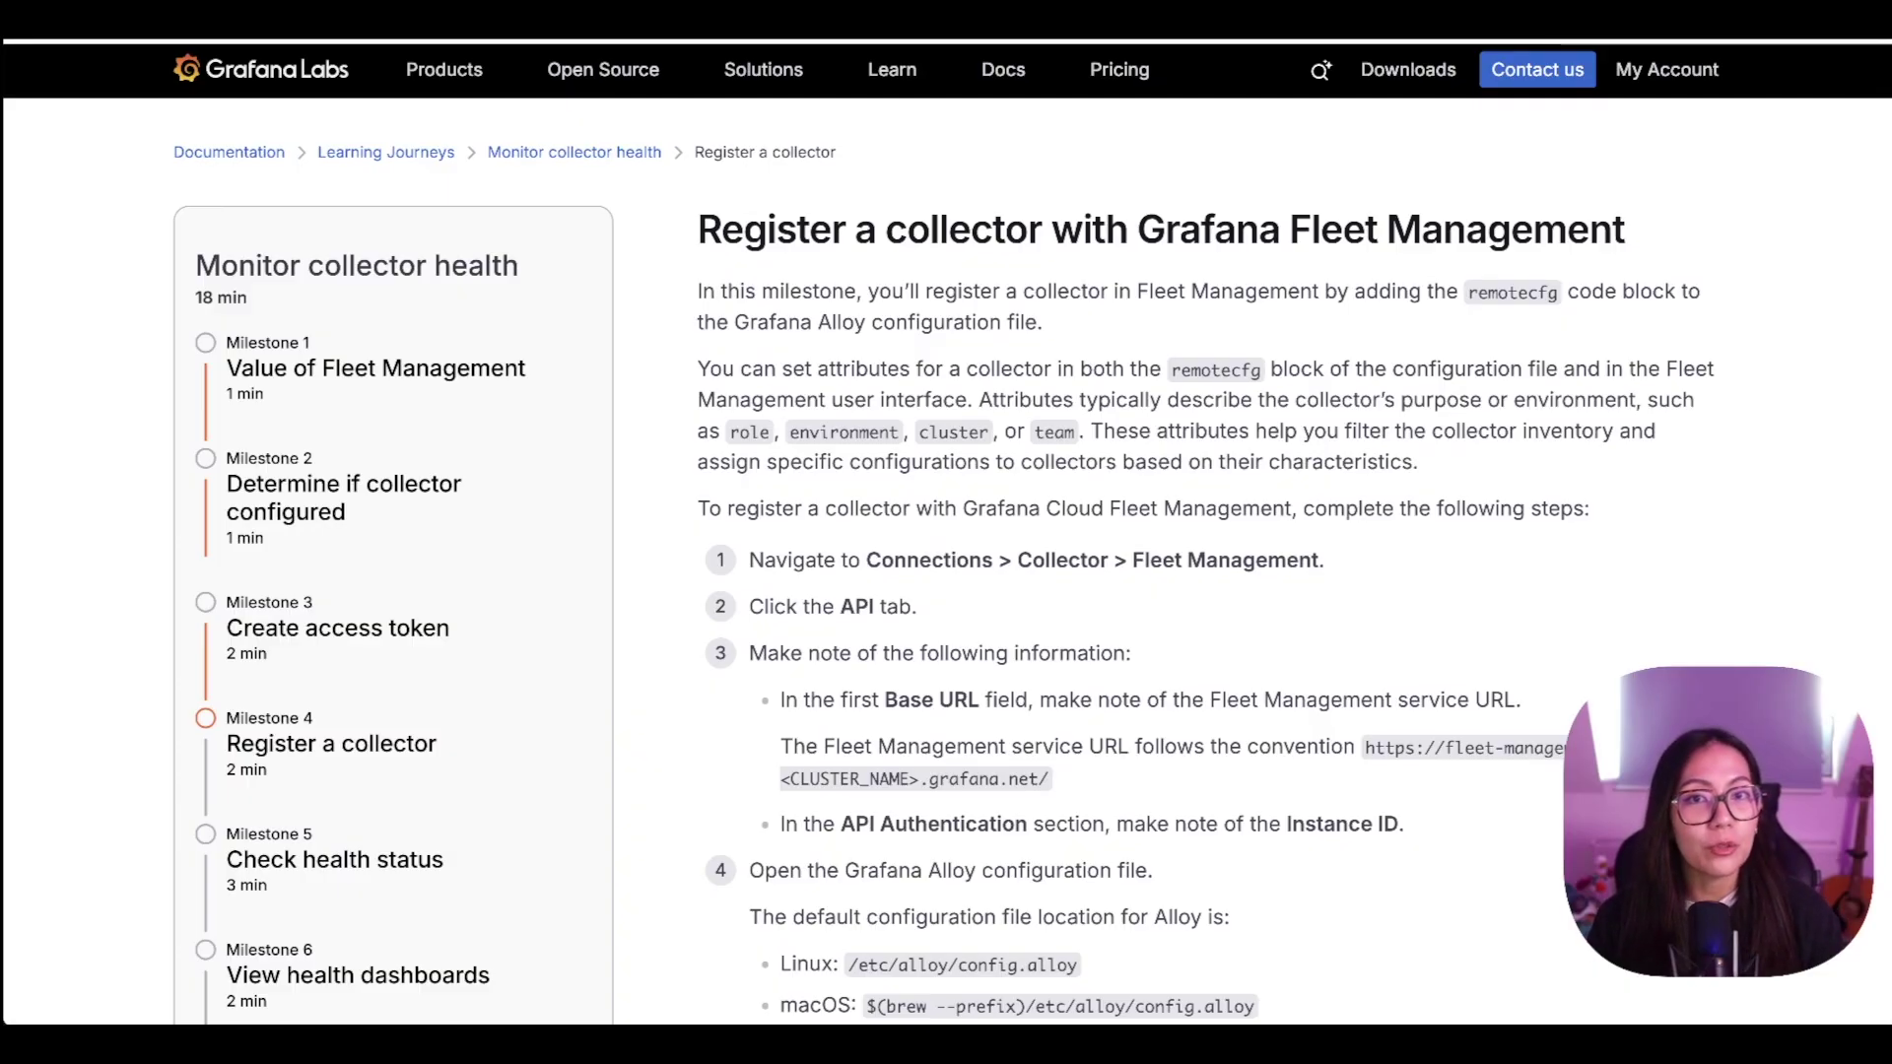
Step: Scroll to step 5 of Register a collector and copy the remotecfg code block
scroll(800, 653, "down", 5)
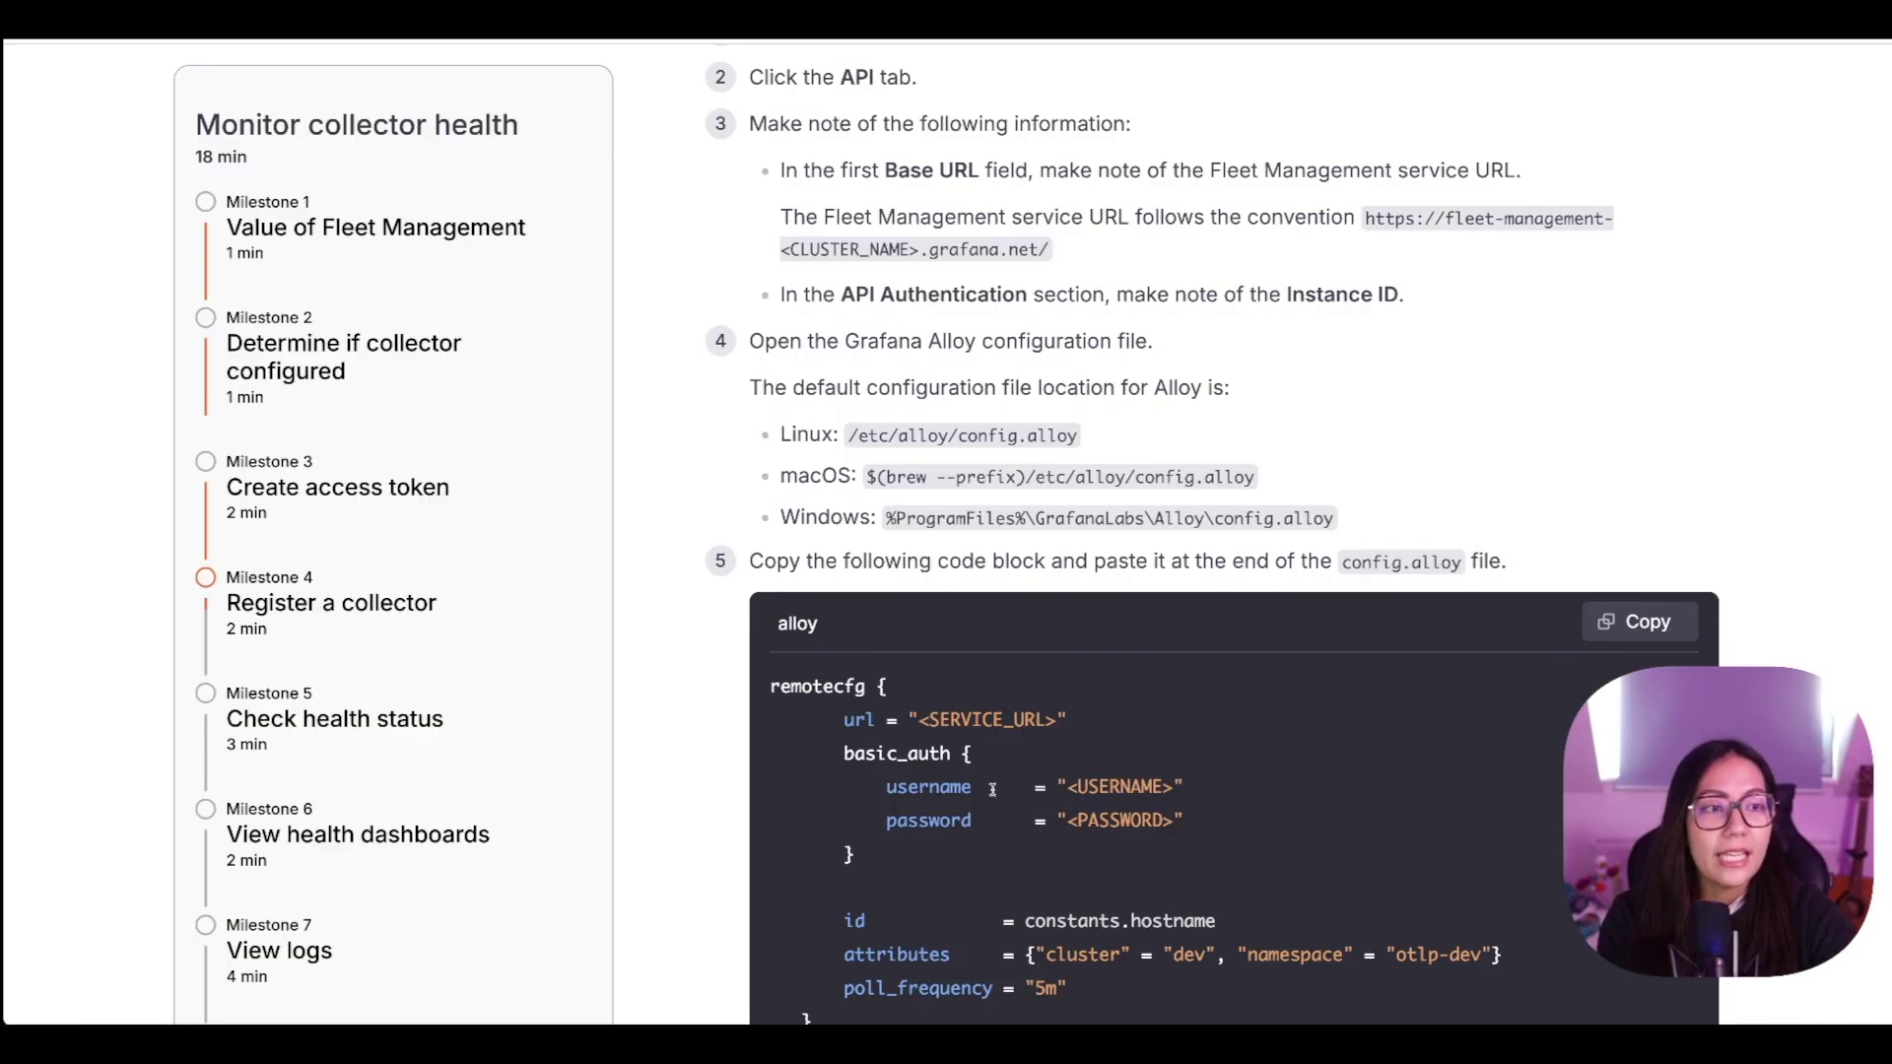
left_click(1619, 629)
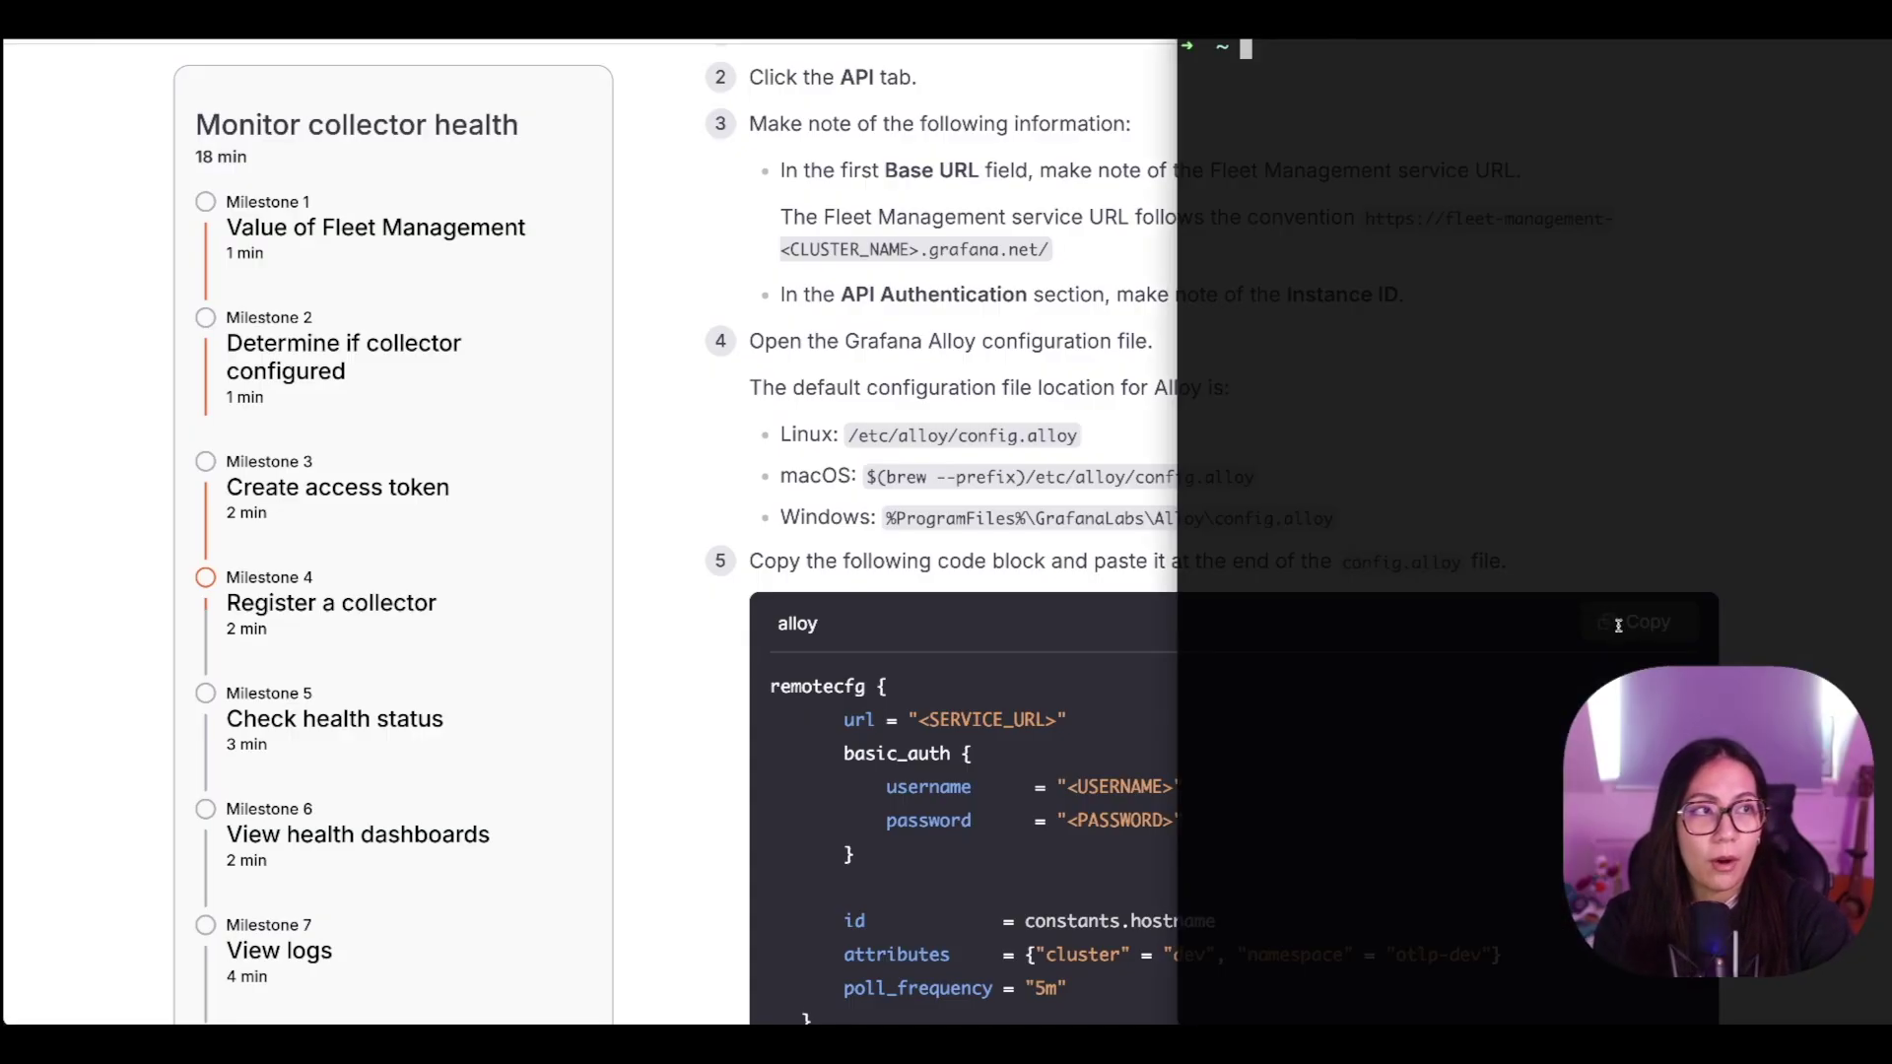
Step: Paste the remotecfg block after the auth block and review its url, username, password placeholders
left_click(1620, 629)
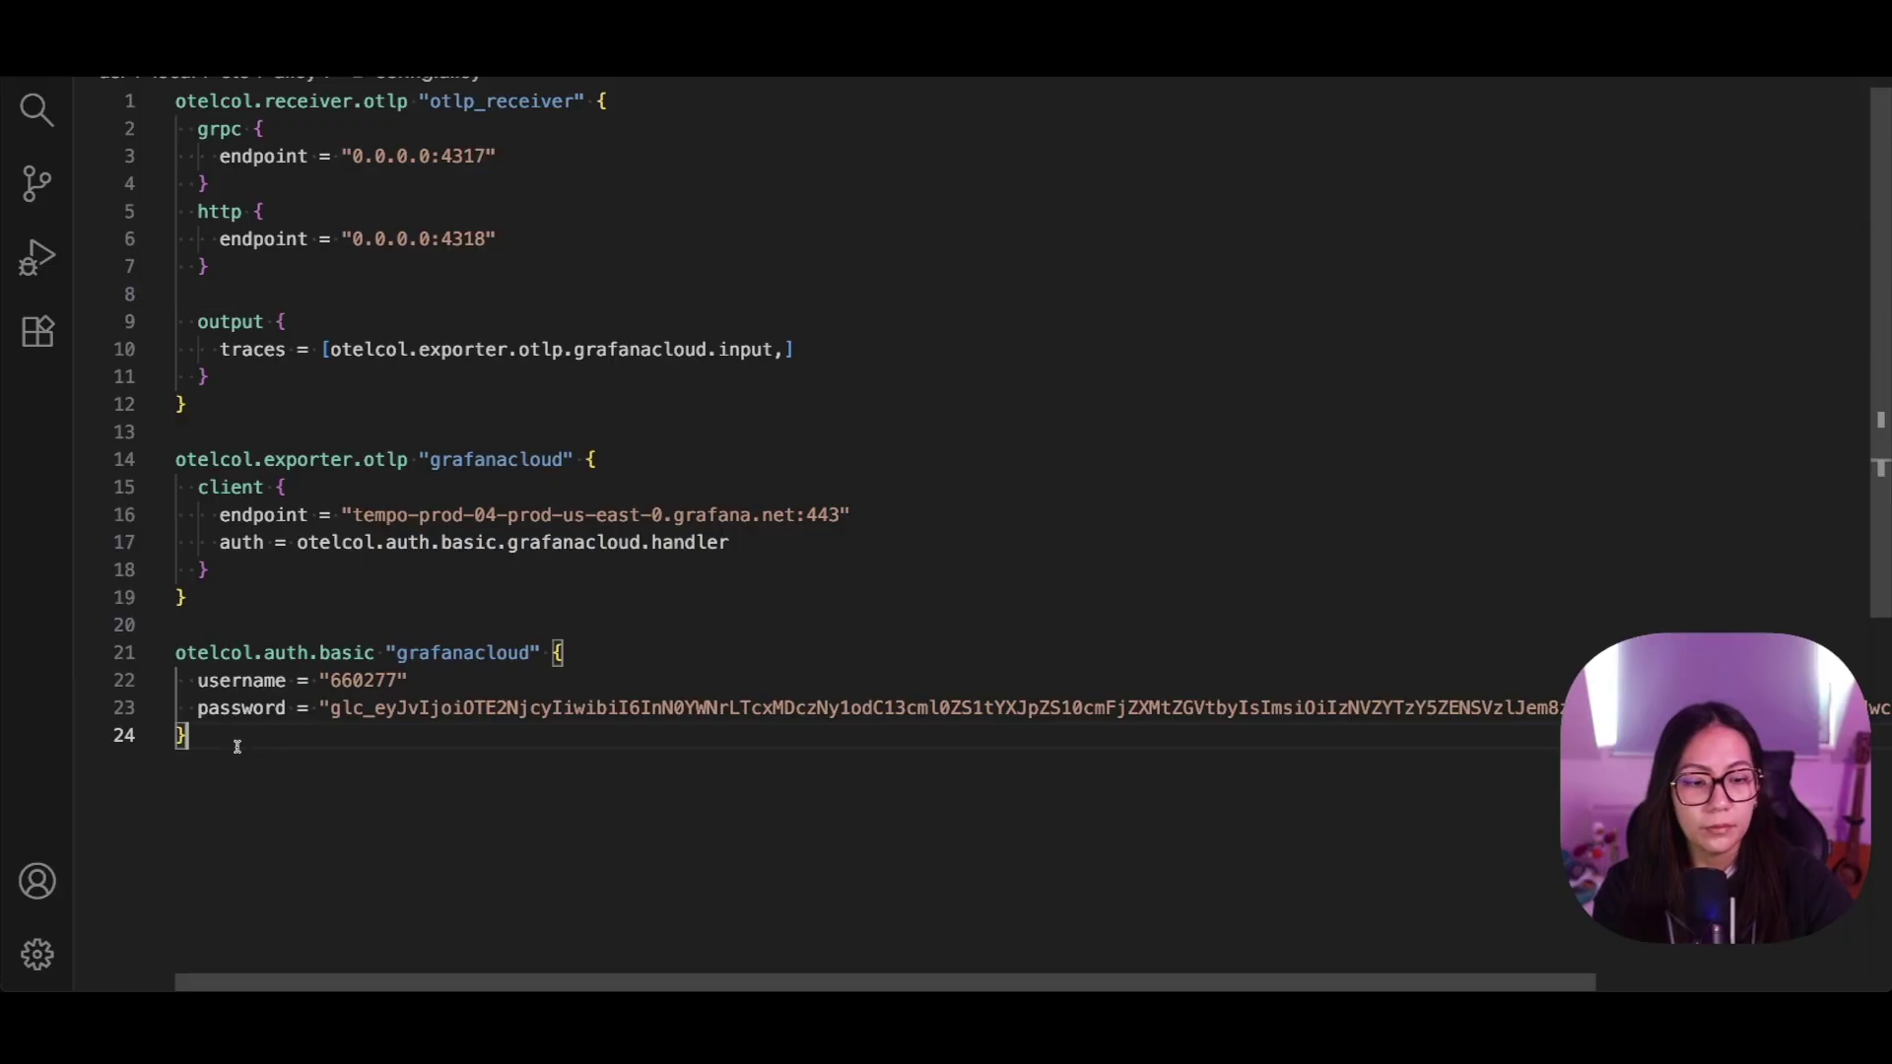
key("Return")
key("Return")
key("ctrl+v")
scroll(251, 219, "down", 5)
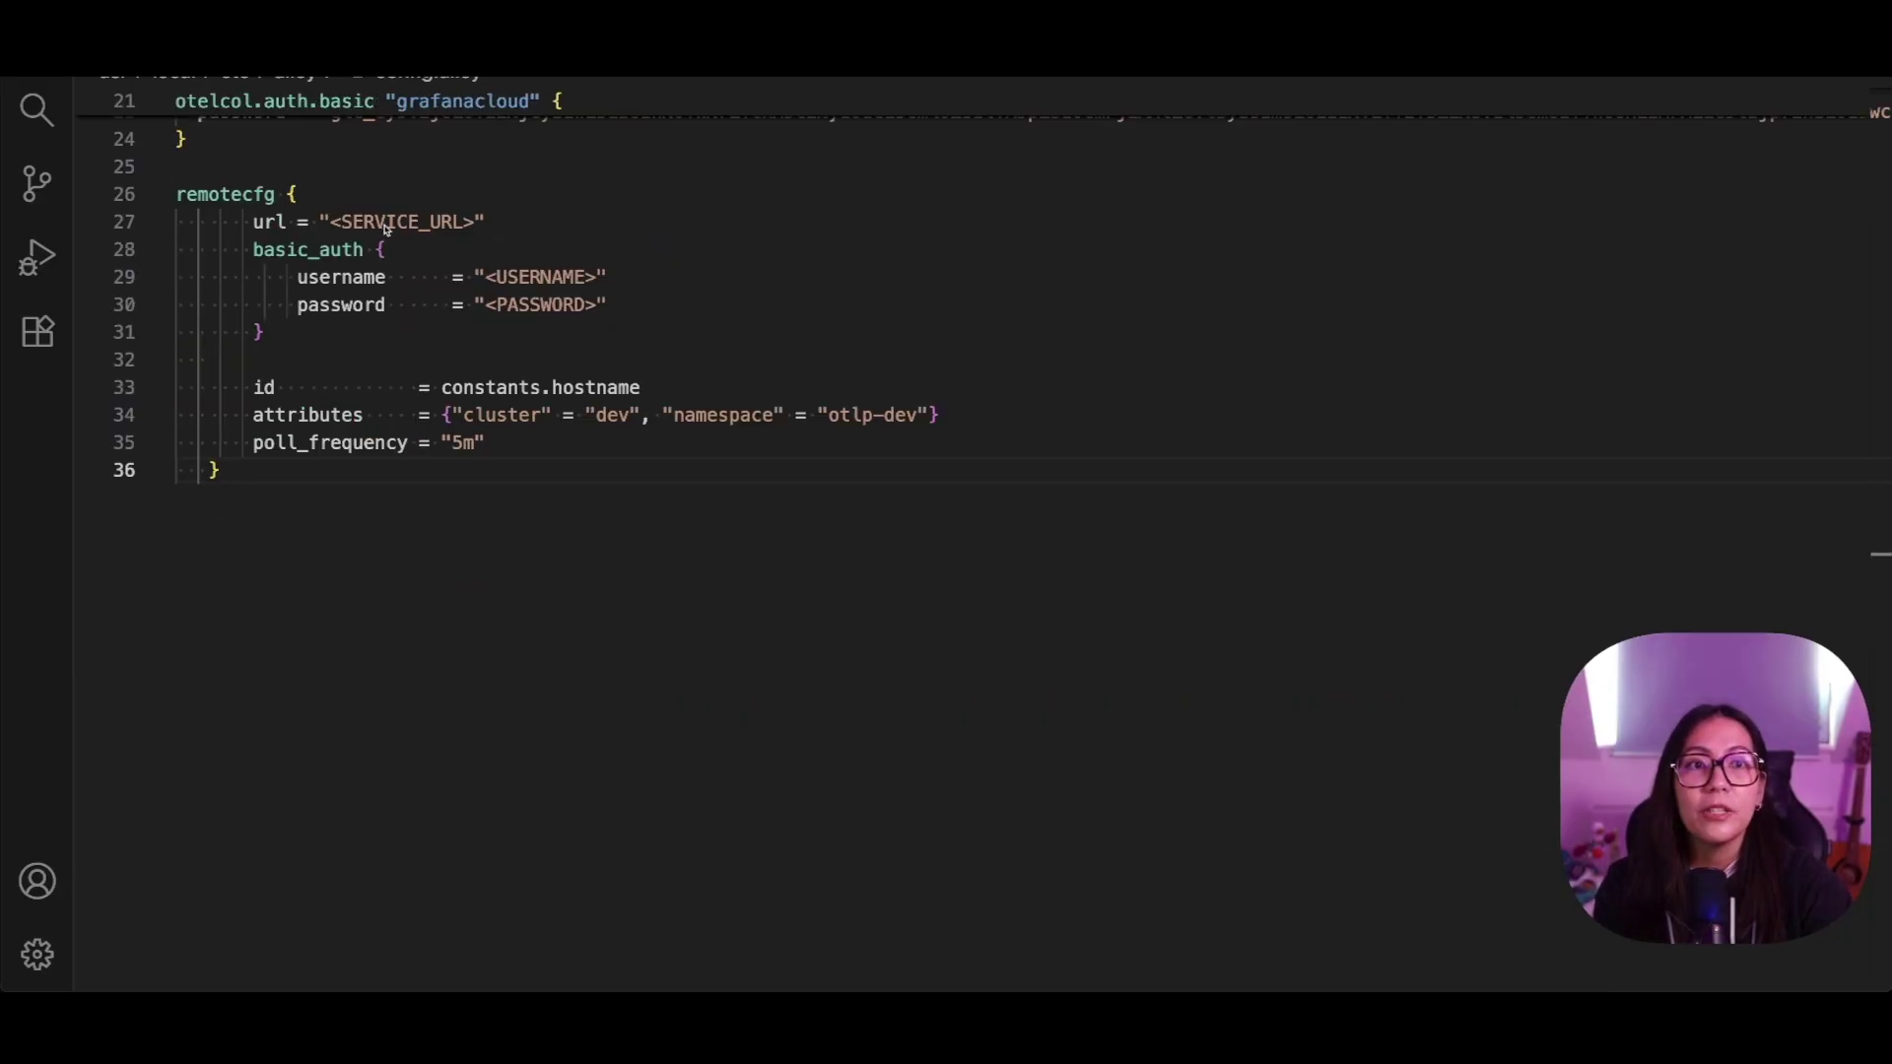
double_click(266, 222)
double_click(370, 278)
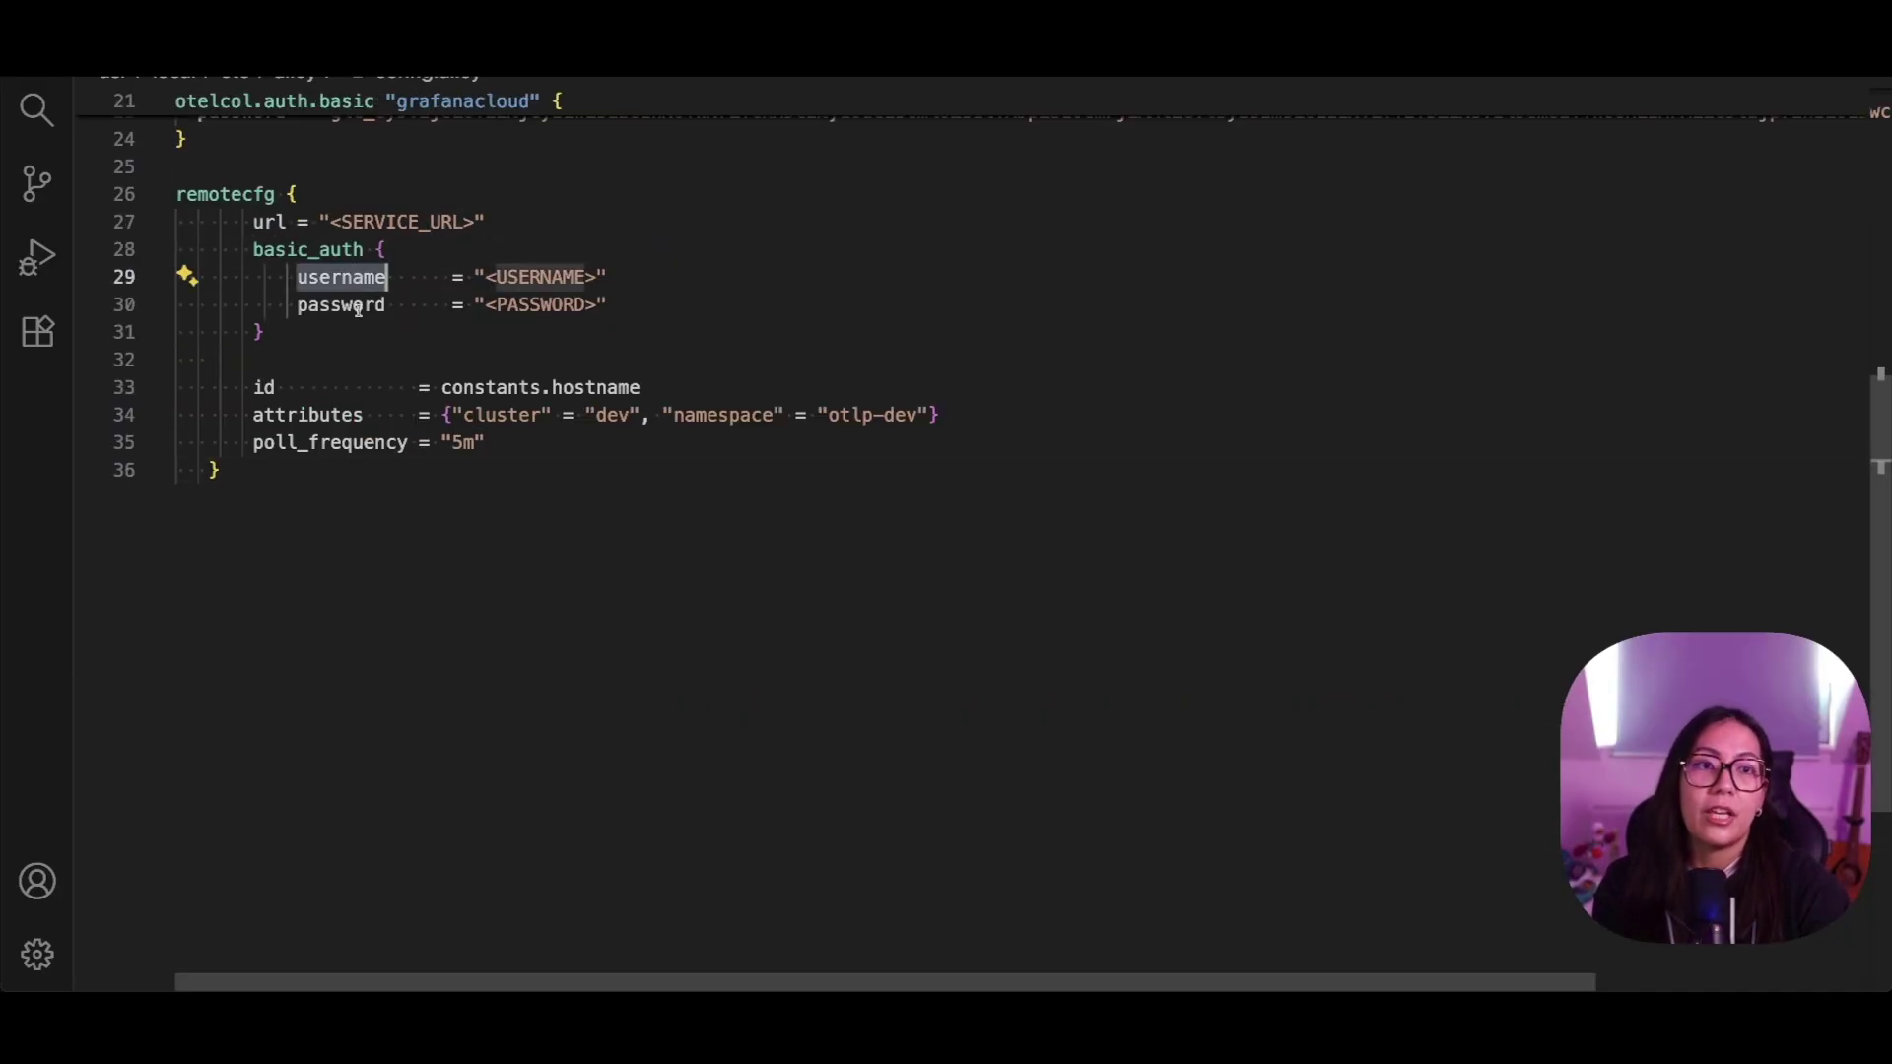
double_click(357, 307)
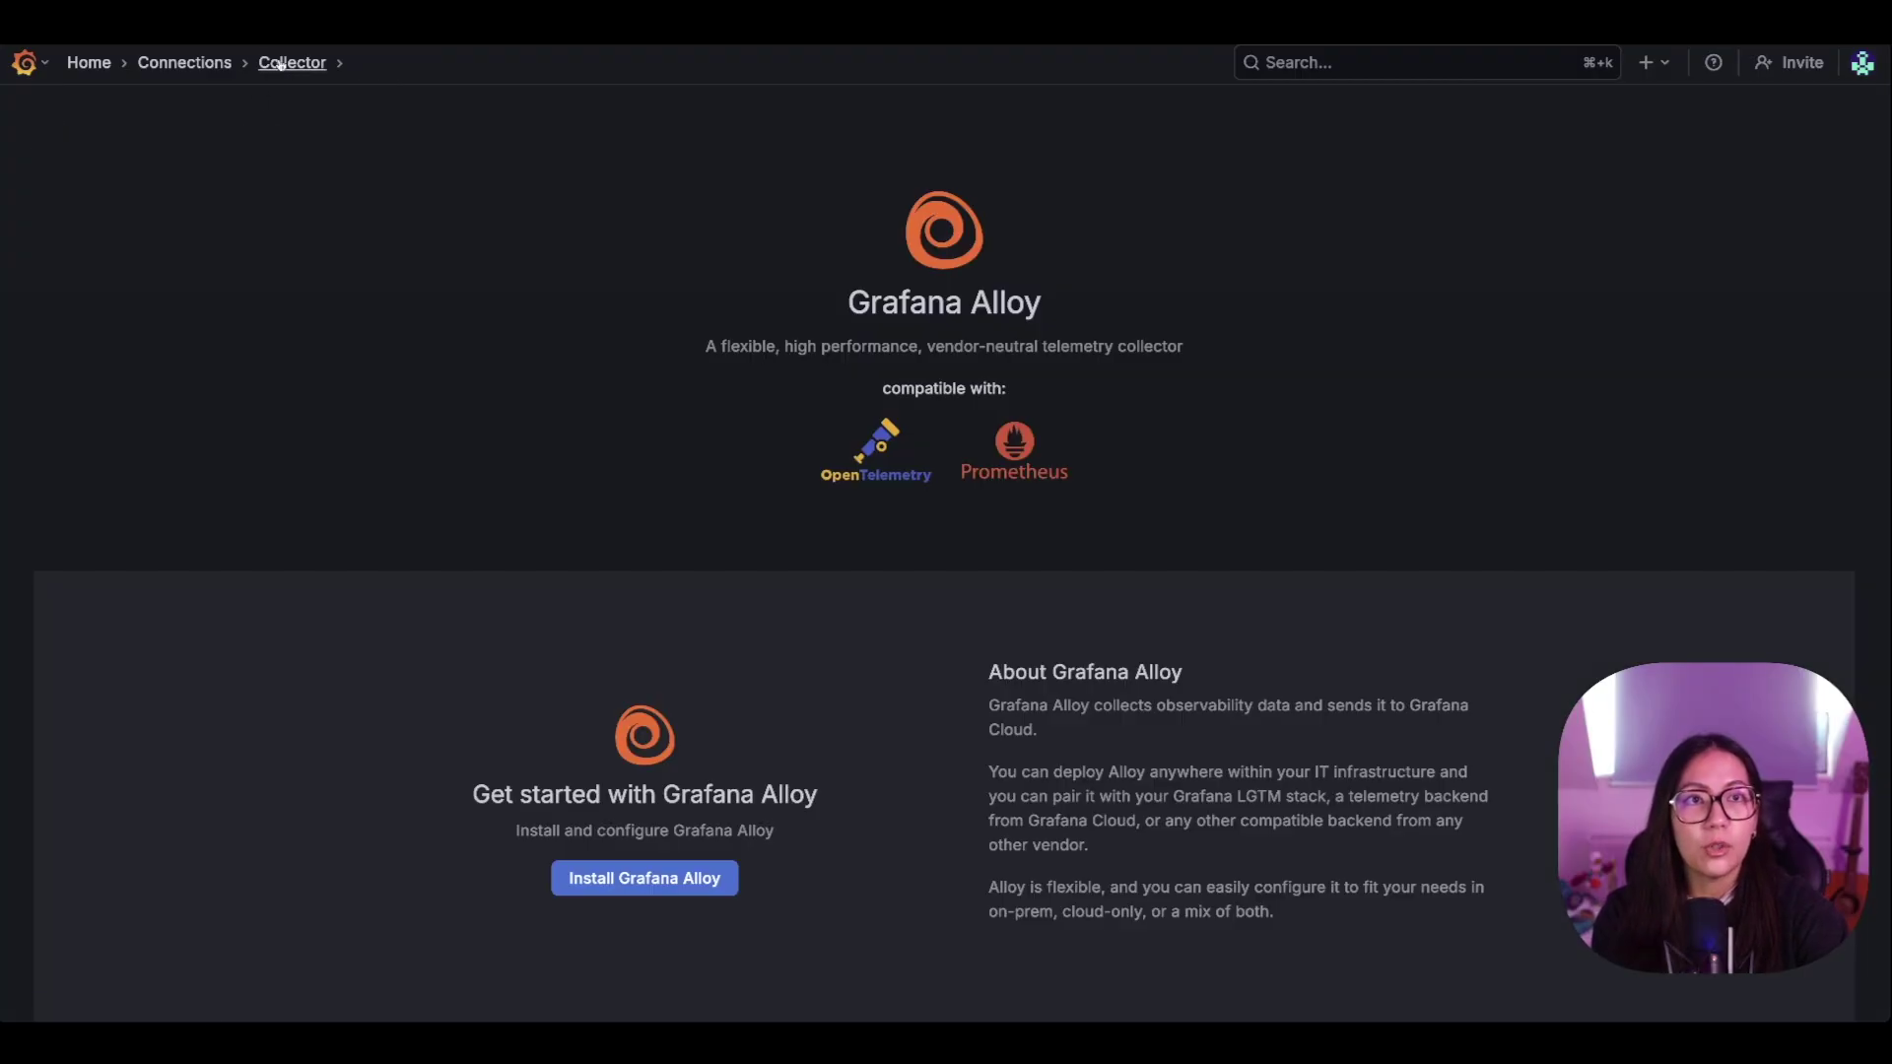
Step: Open Fleet Management's API tab and copy the fleet-management-prod-001 service base URL
scroll(1673, 625, "down", 5)
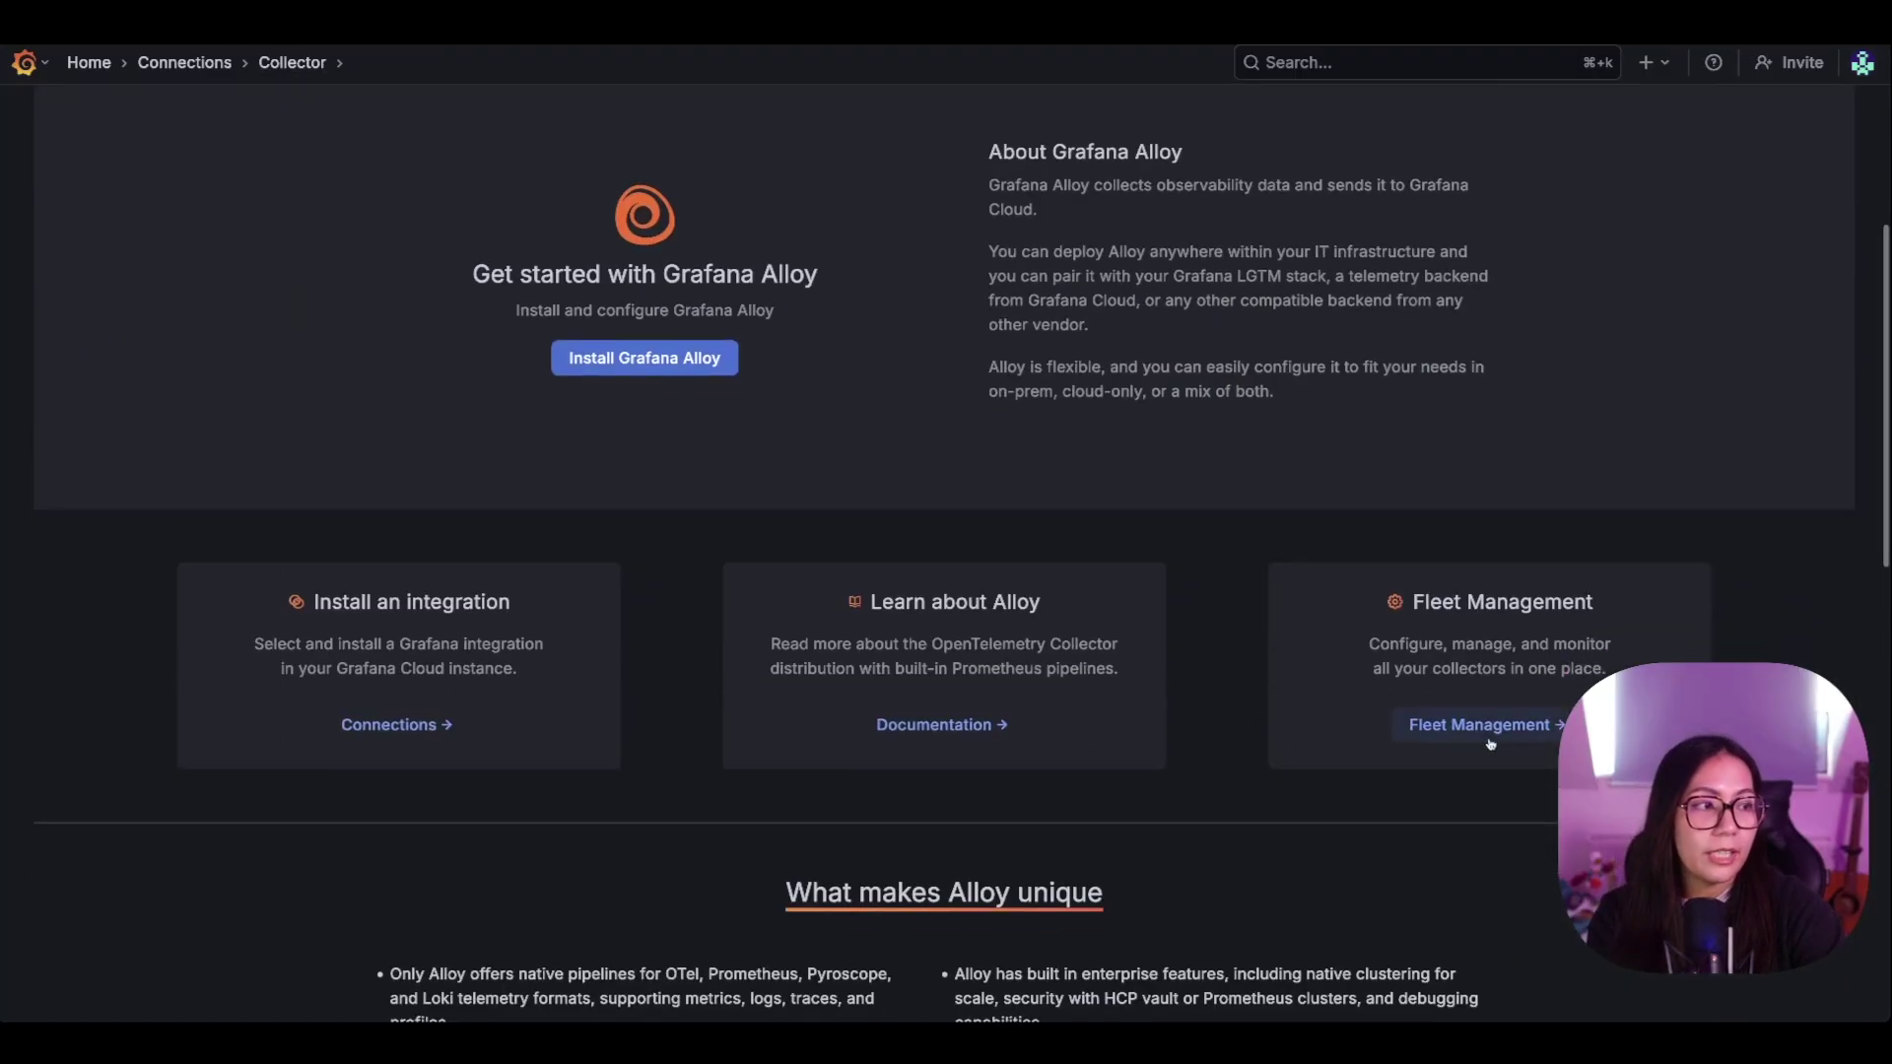
left_click(1478, 726)
left_click(376, 238)
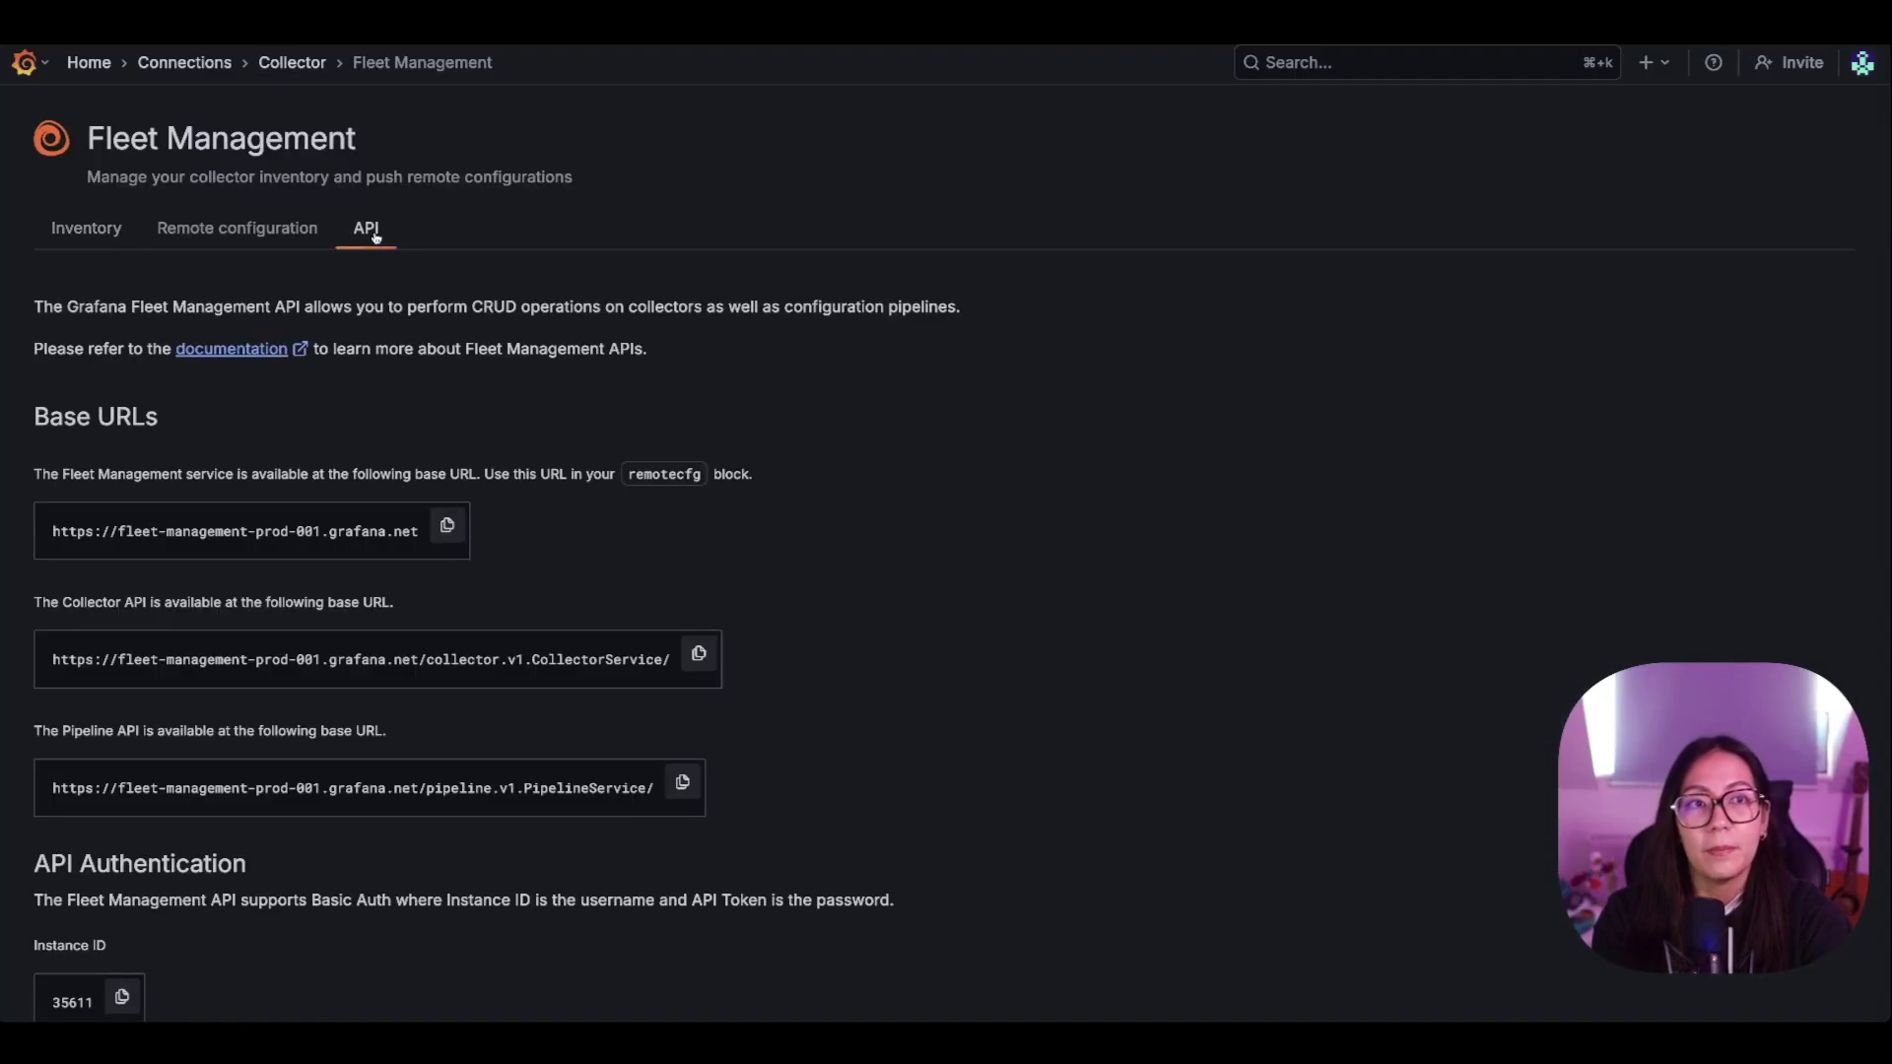
double_click(230, 530)
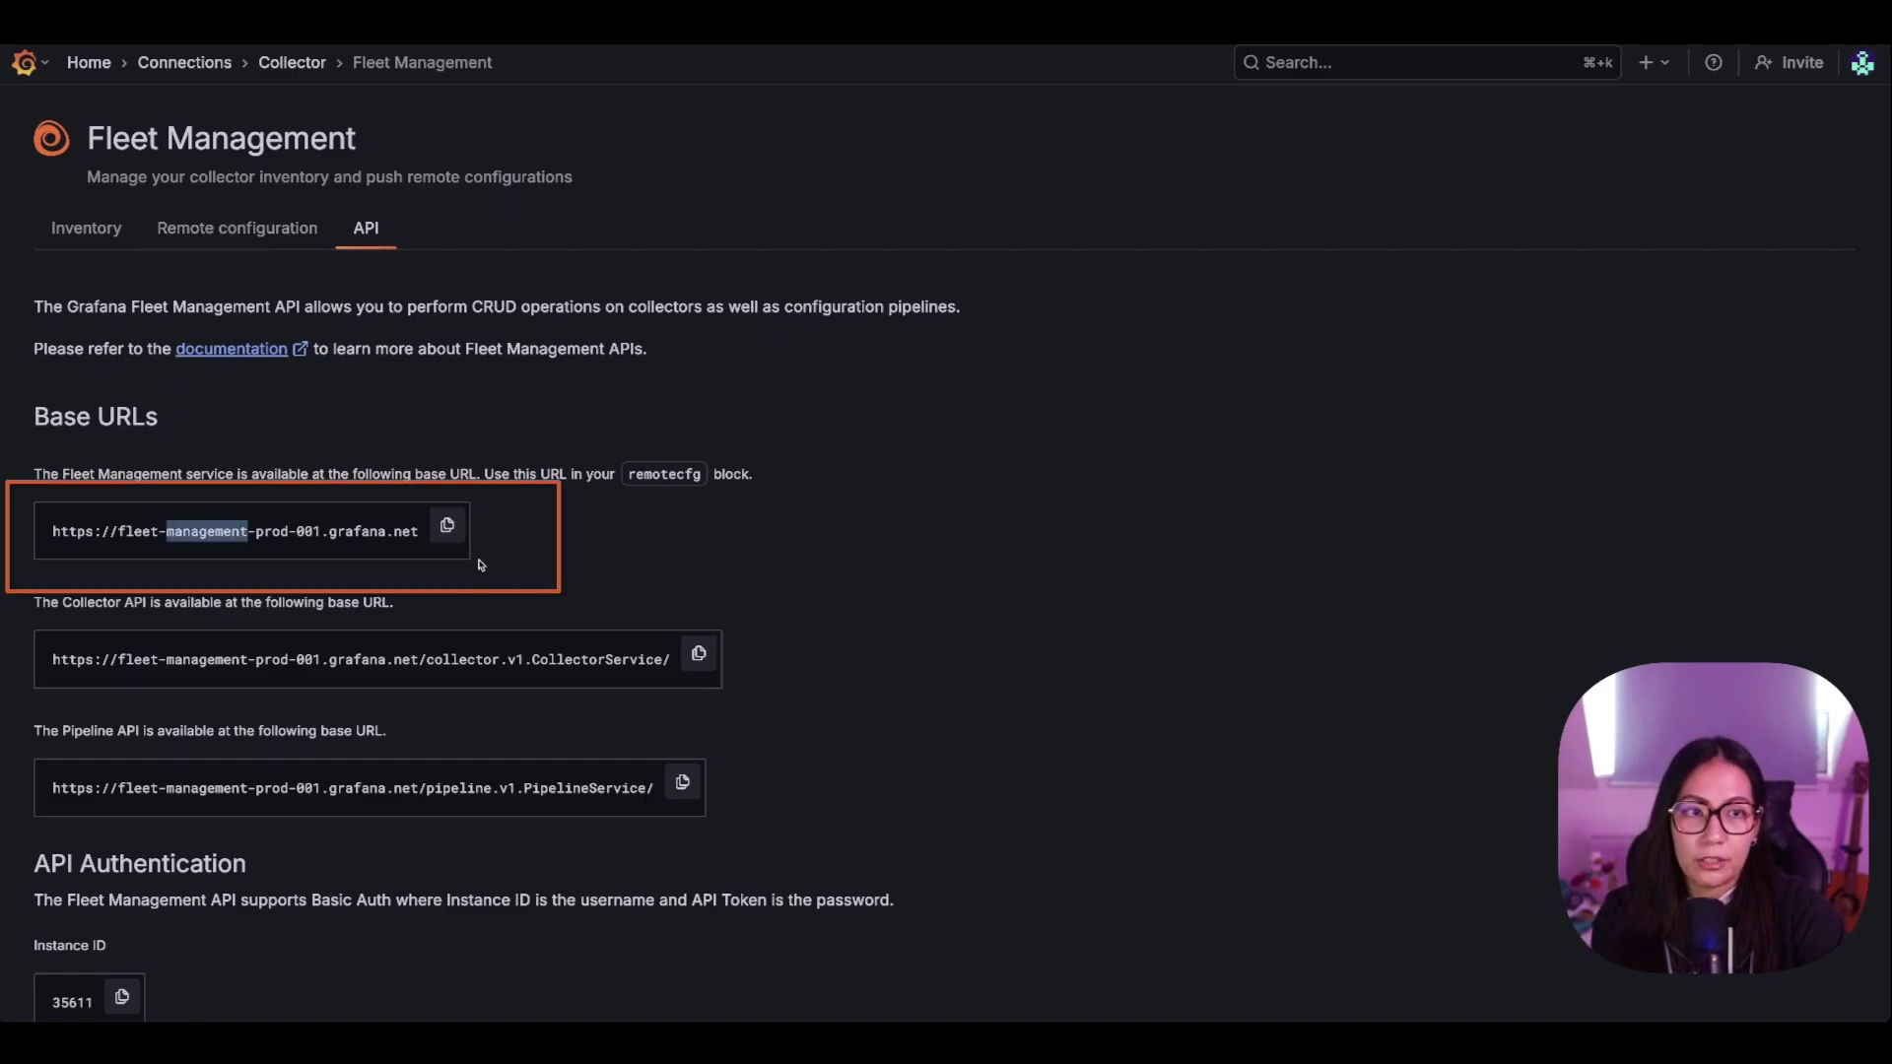
left_click(448, 528)
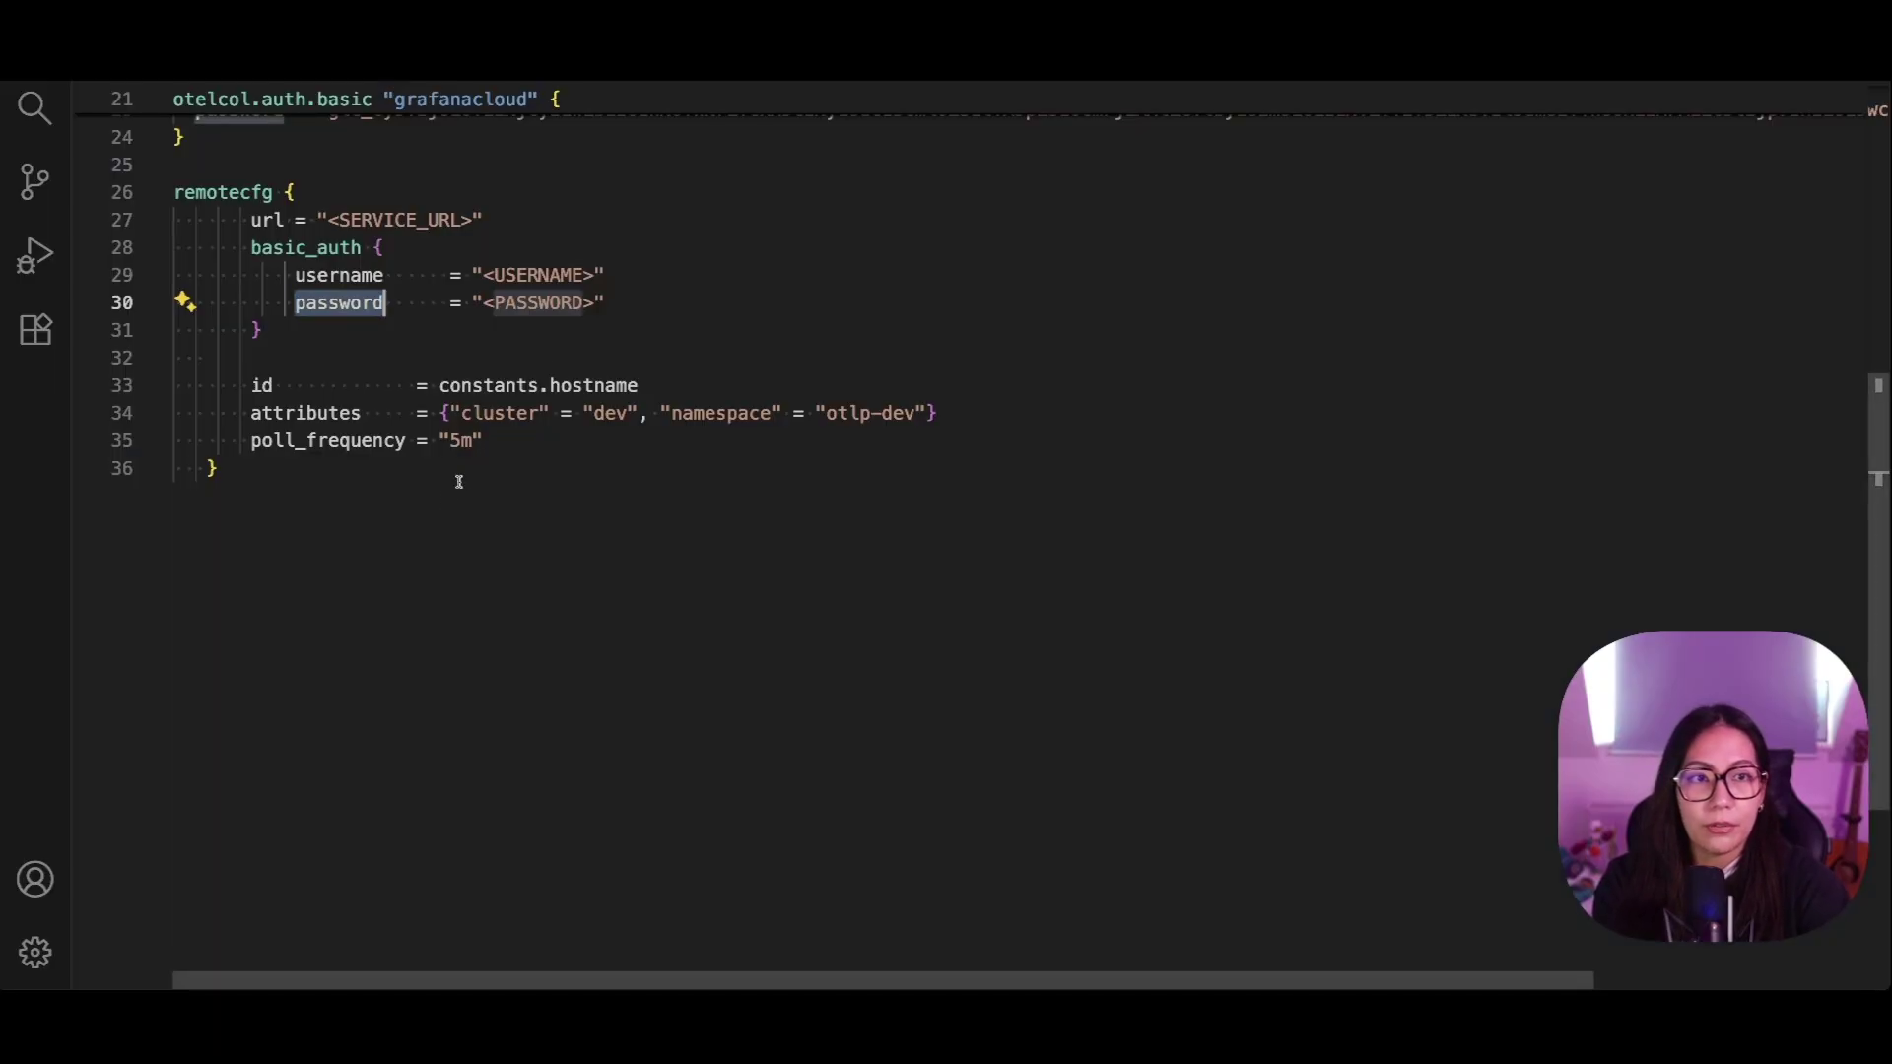
Step: Replace the <SERVICE_URL> placeholder on line 27 with the copied base URL
left_click_drag(328, 237, 469, 234)
key("ctrl+v")
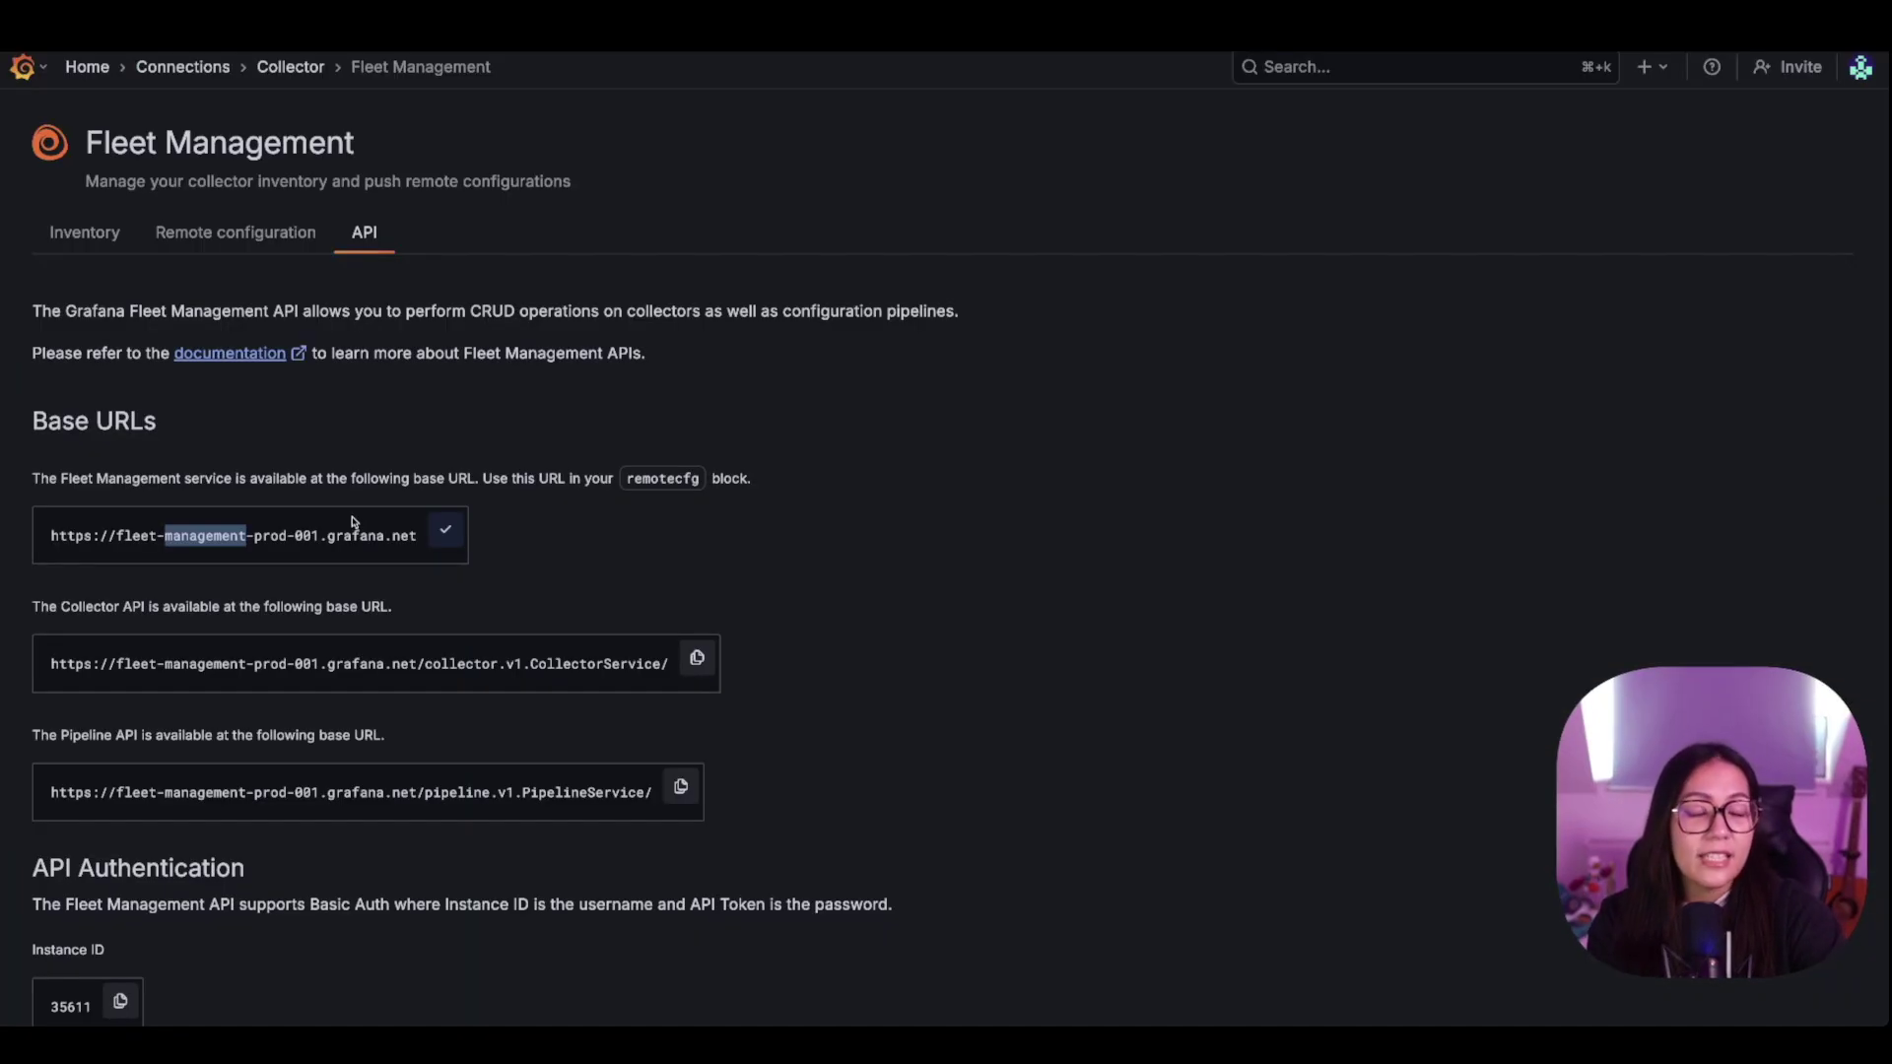
scroll(304, 815, "down", 3)
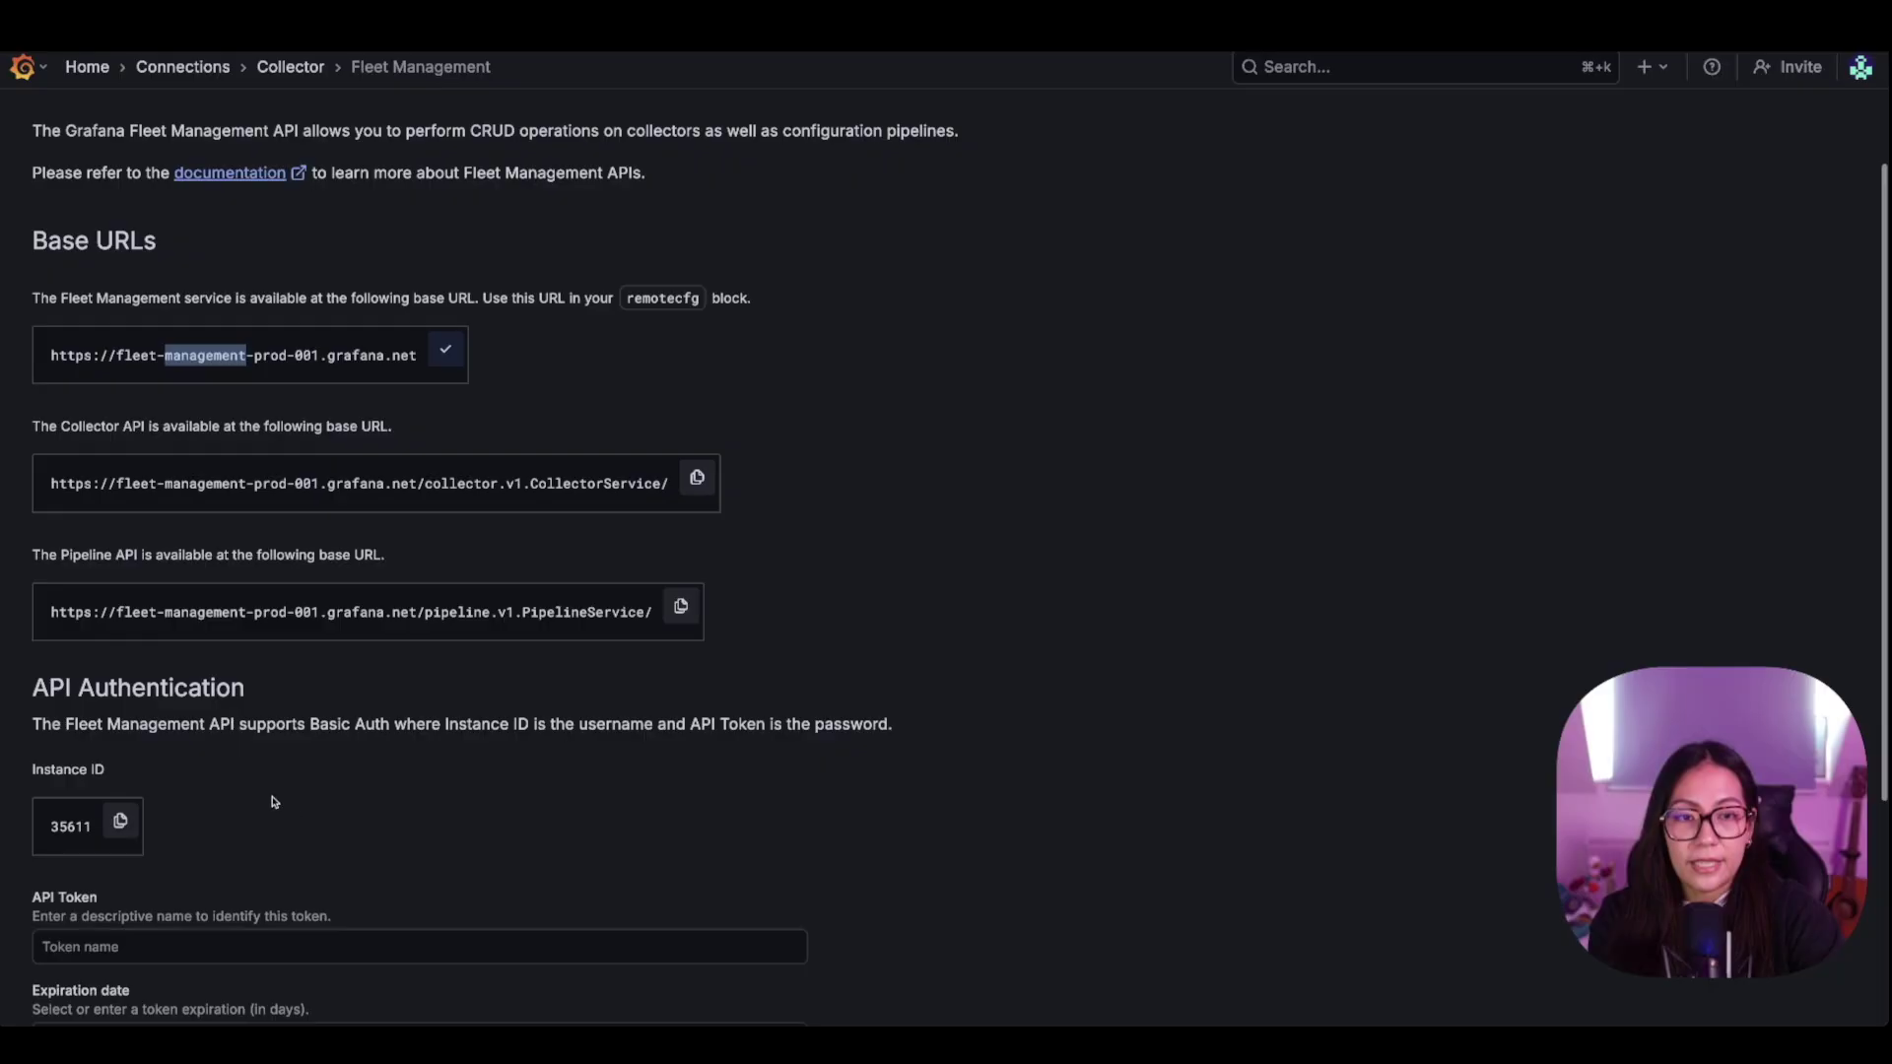
Step: Paste the Instance ID over <USERNAME> and the API token over <PASSWORD>, then check attributes
left_click(120, 823)
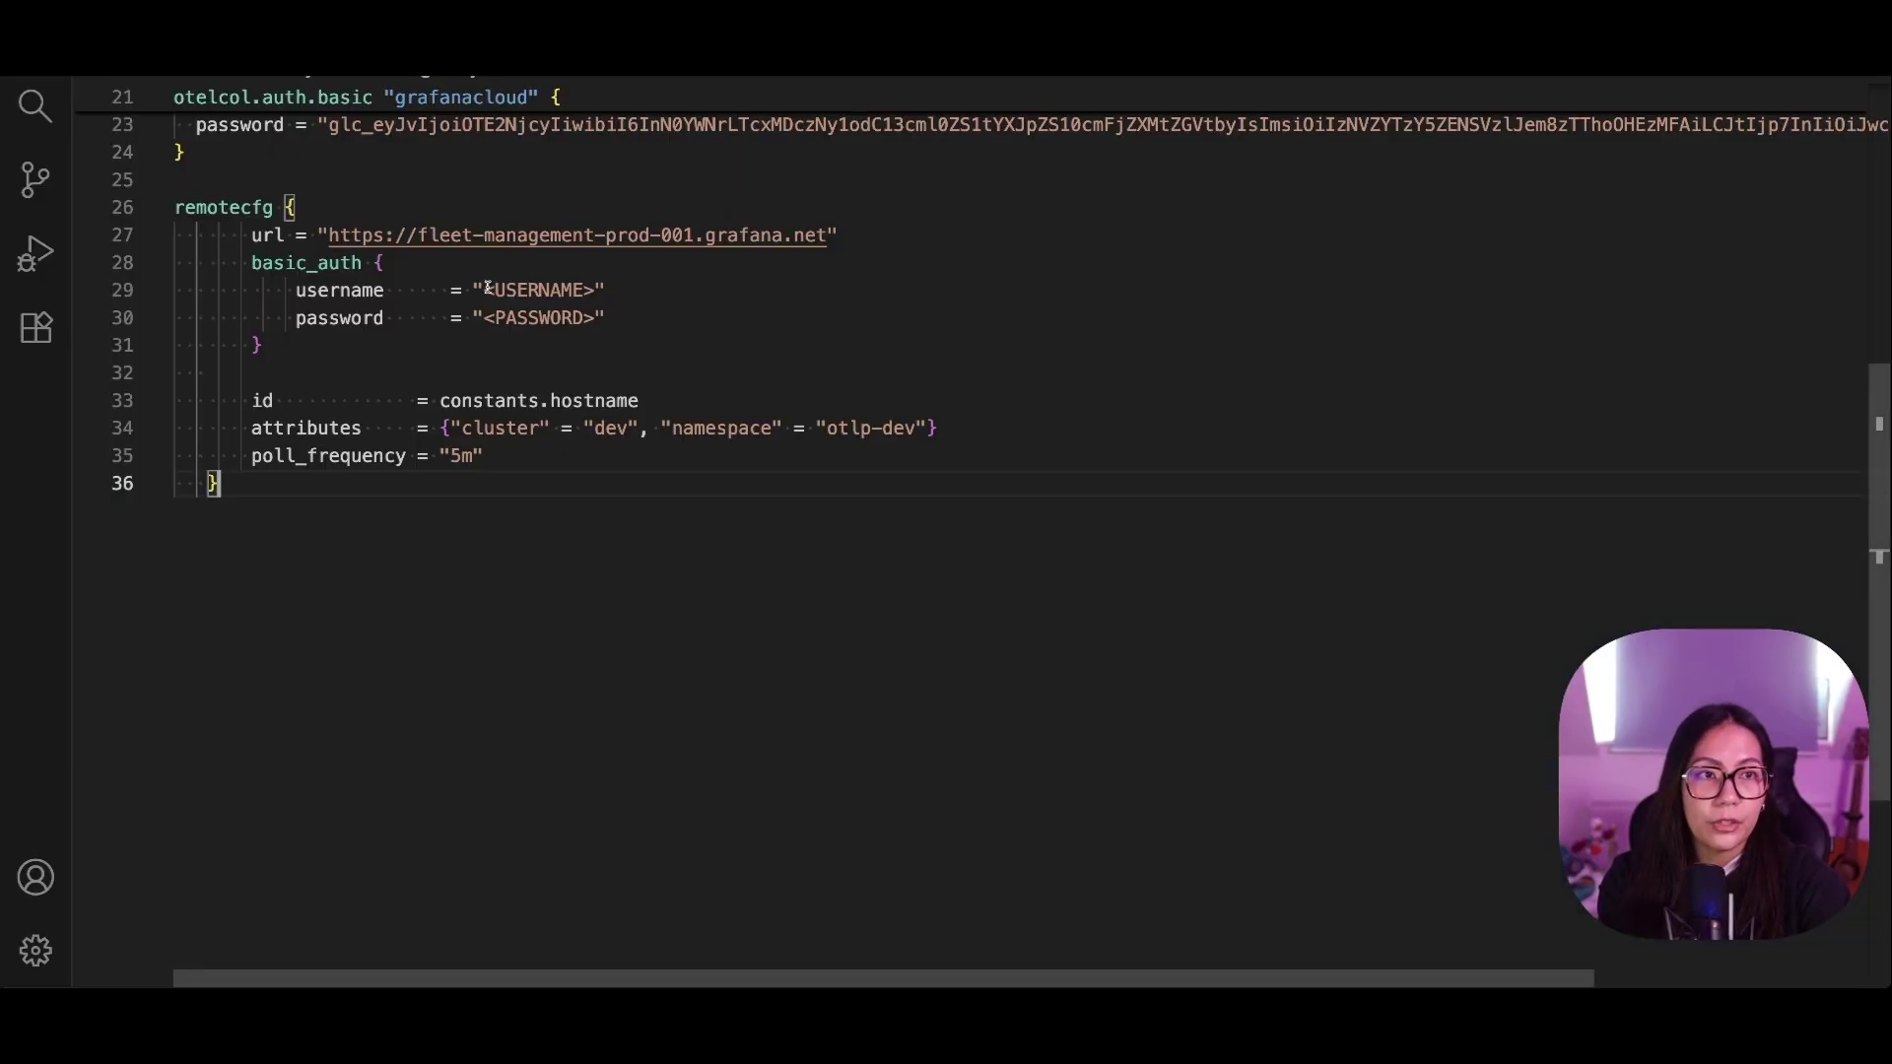
left_click_drag(484, 290, 593, 290)
key("ctrl+v")
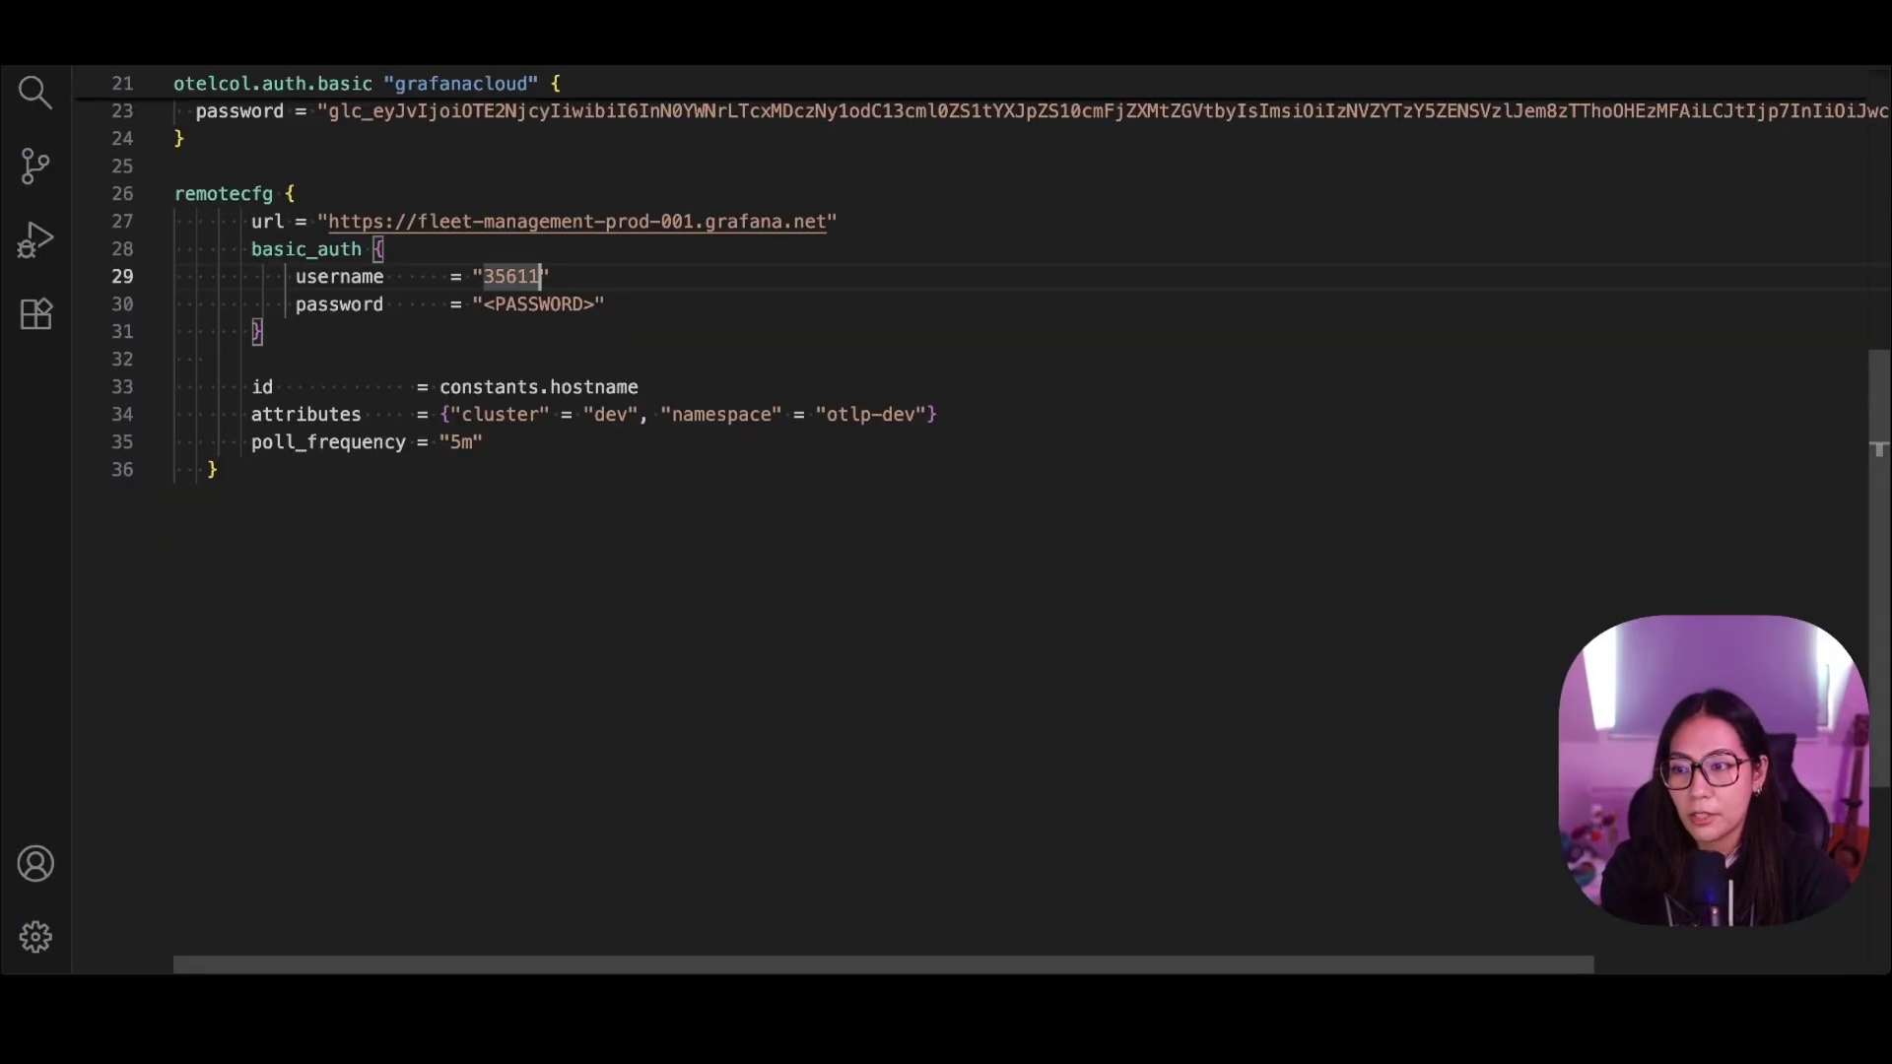
left_click_drag(484, 304, 591, 309)
key("ctrl+v")
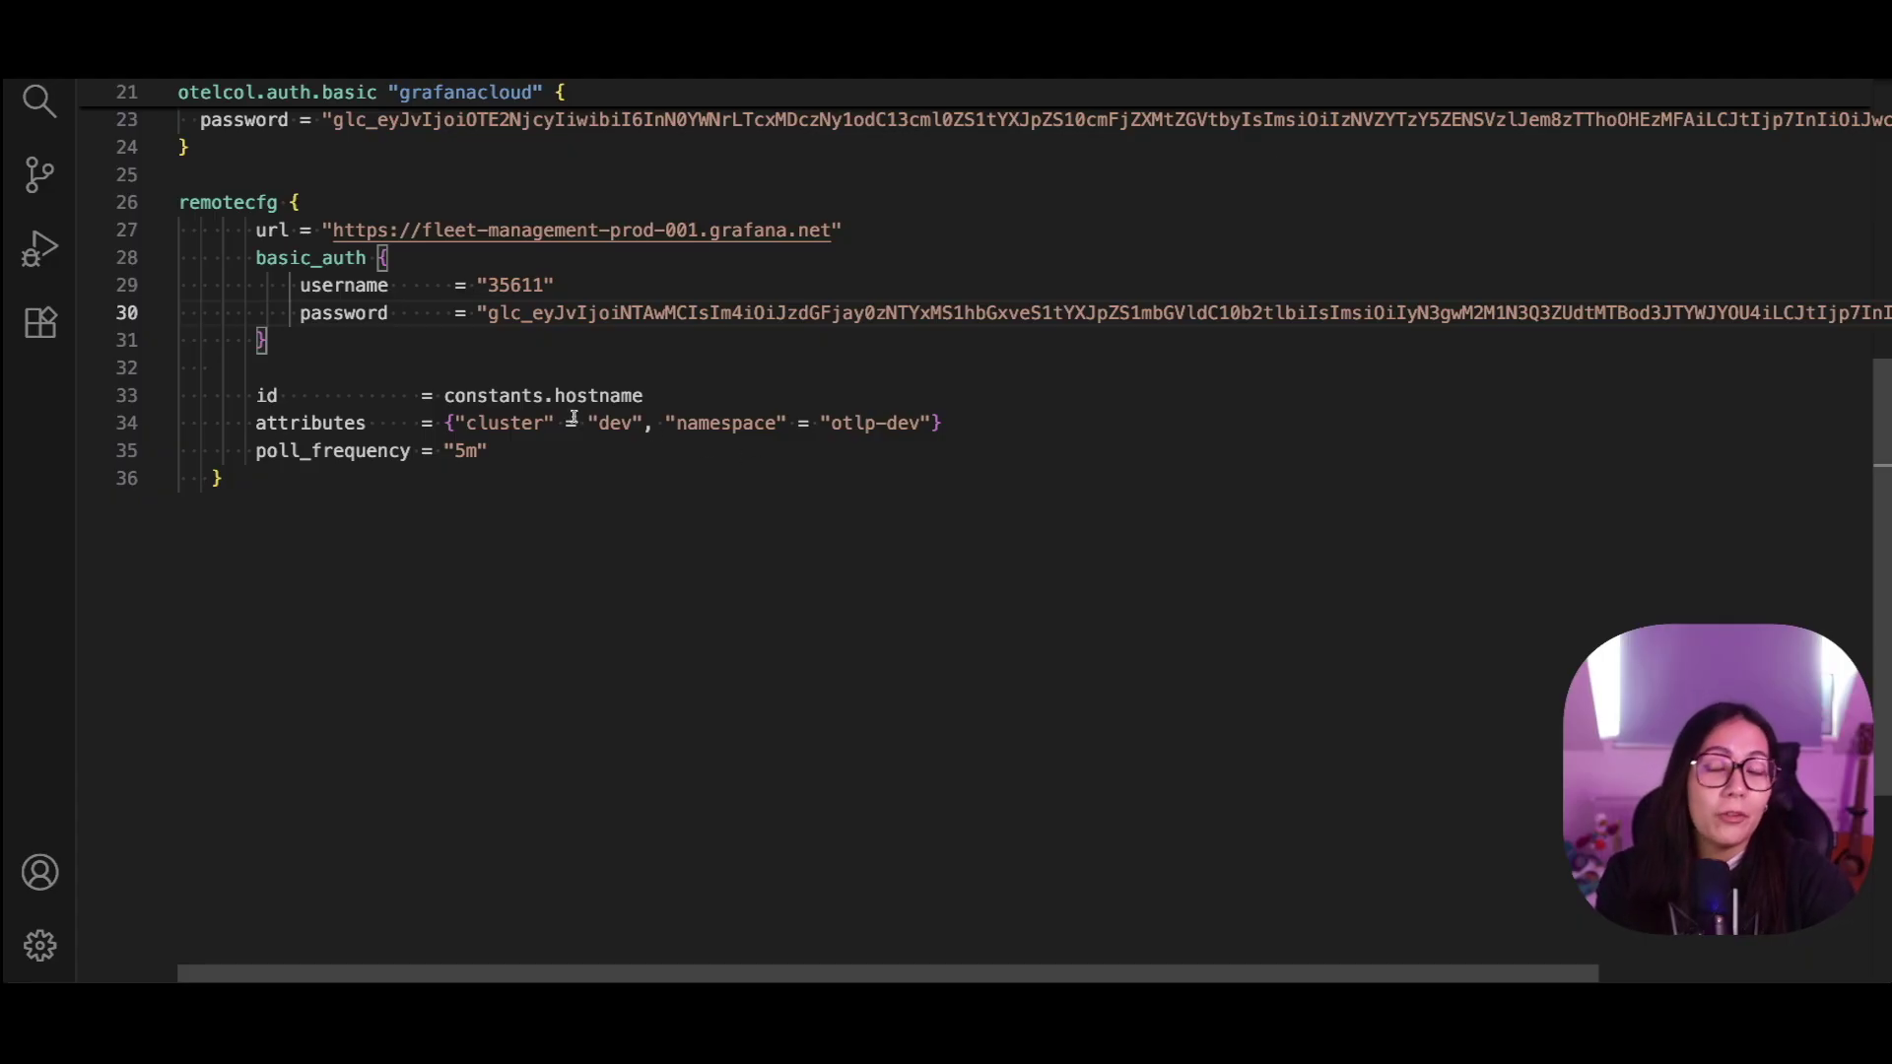
left_click_drag(522, 422, 741, 423)
left_click(307, 414)
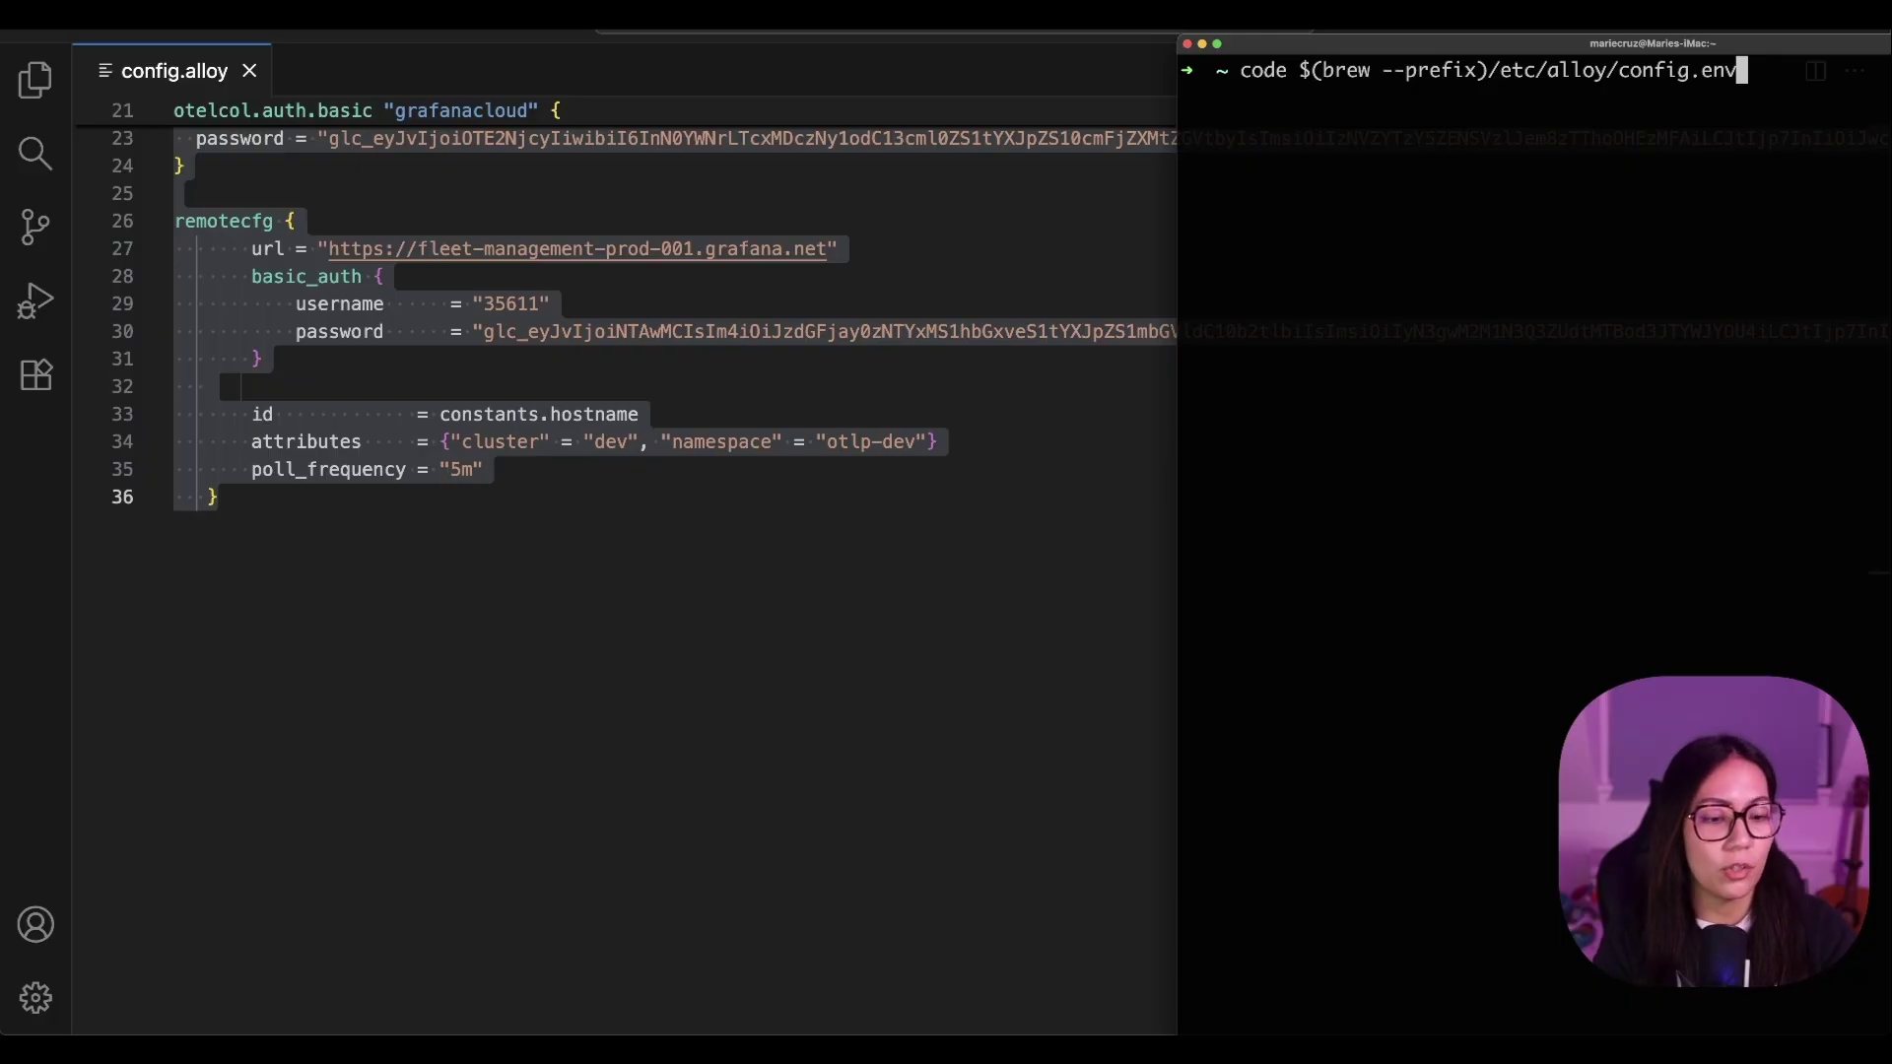
Step: Open config.env from $(brew --prefix)/etc/alloy in VS Code with the code command
key("Return")
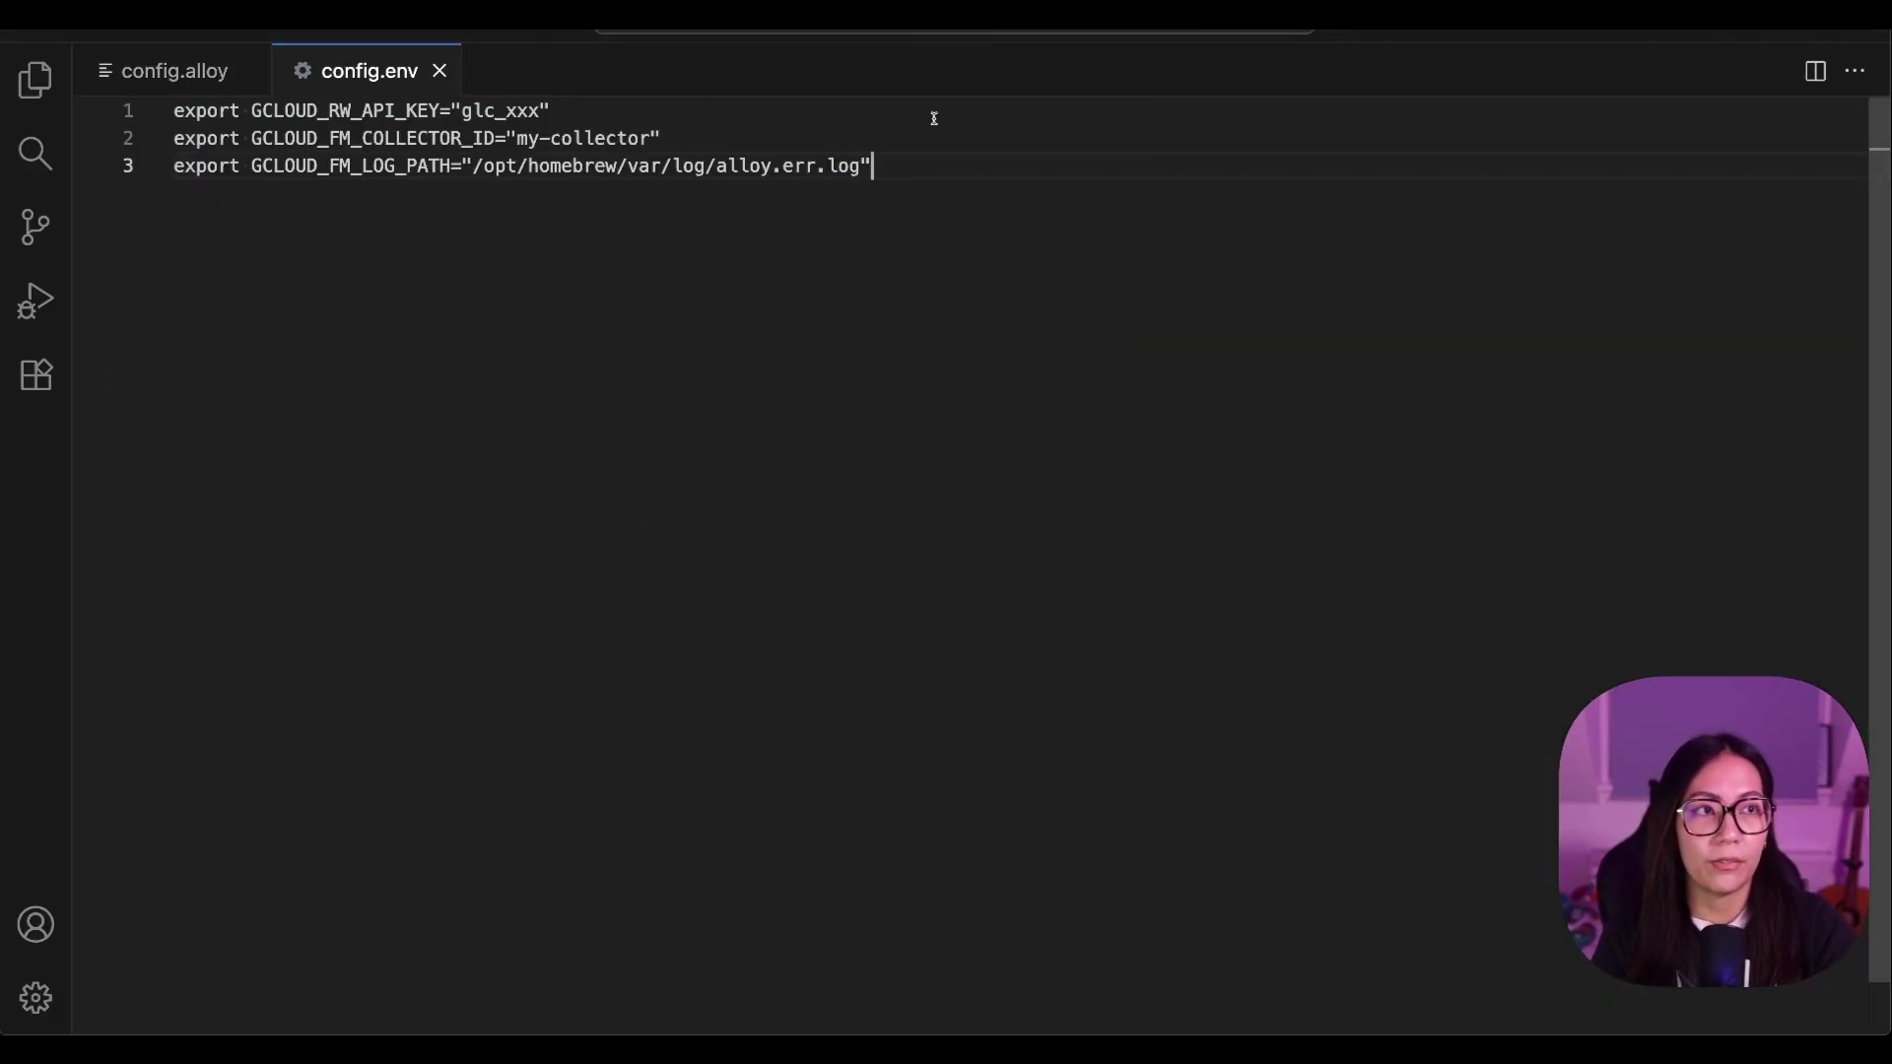
Step: Replace config.env's three old export lines with a new export GCLOUD_RW_API_KEY line
left_click_drag(873, 161, 176, 108)
key("BackSpace")
type("export")
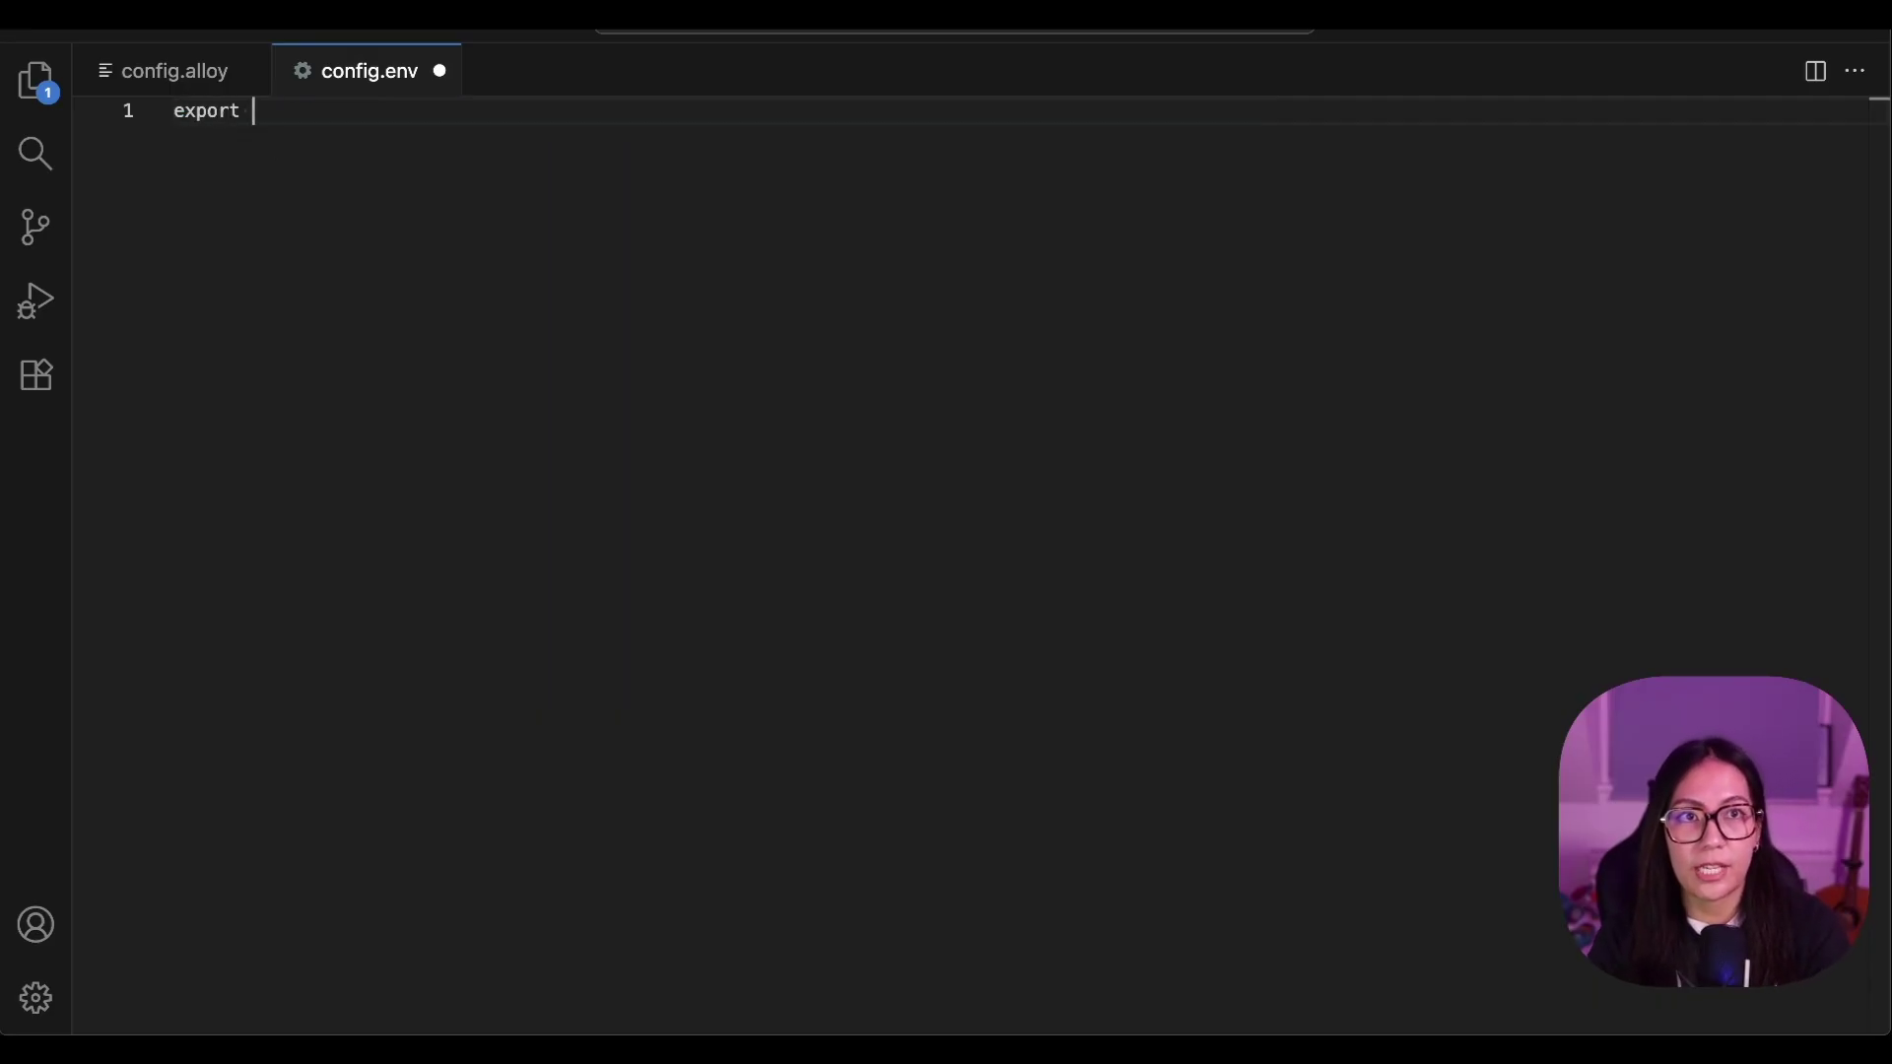
type("GCLOUD_RW_API_KEY")
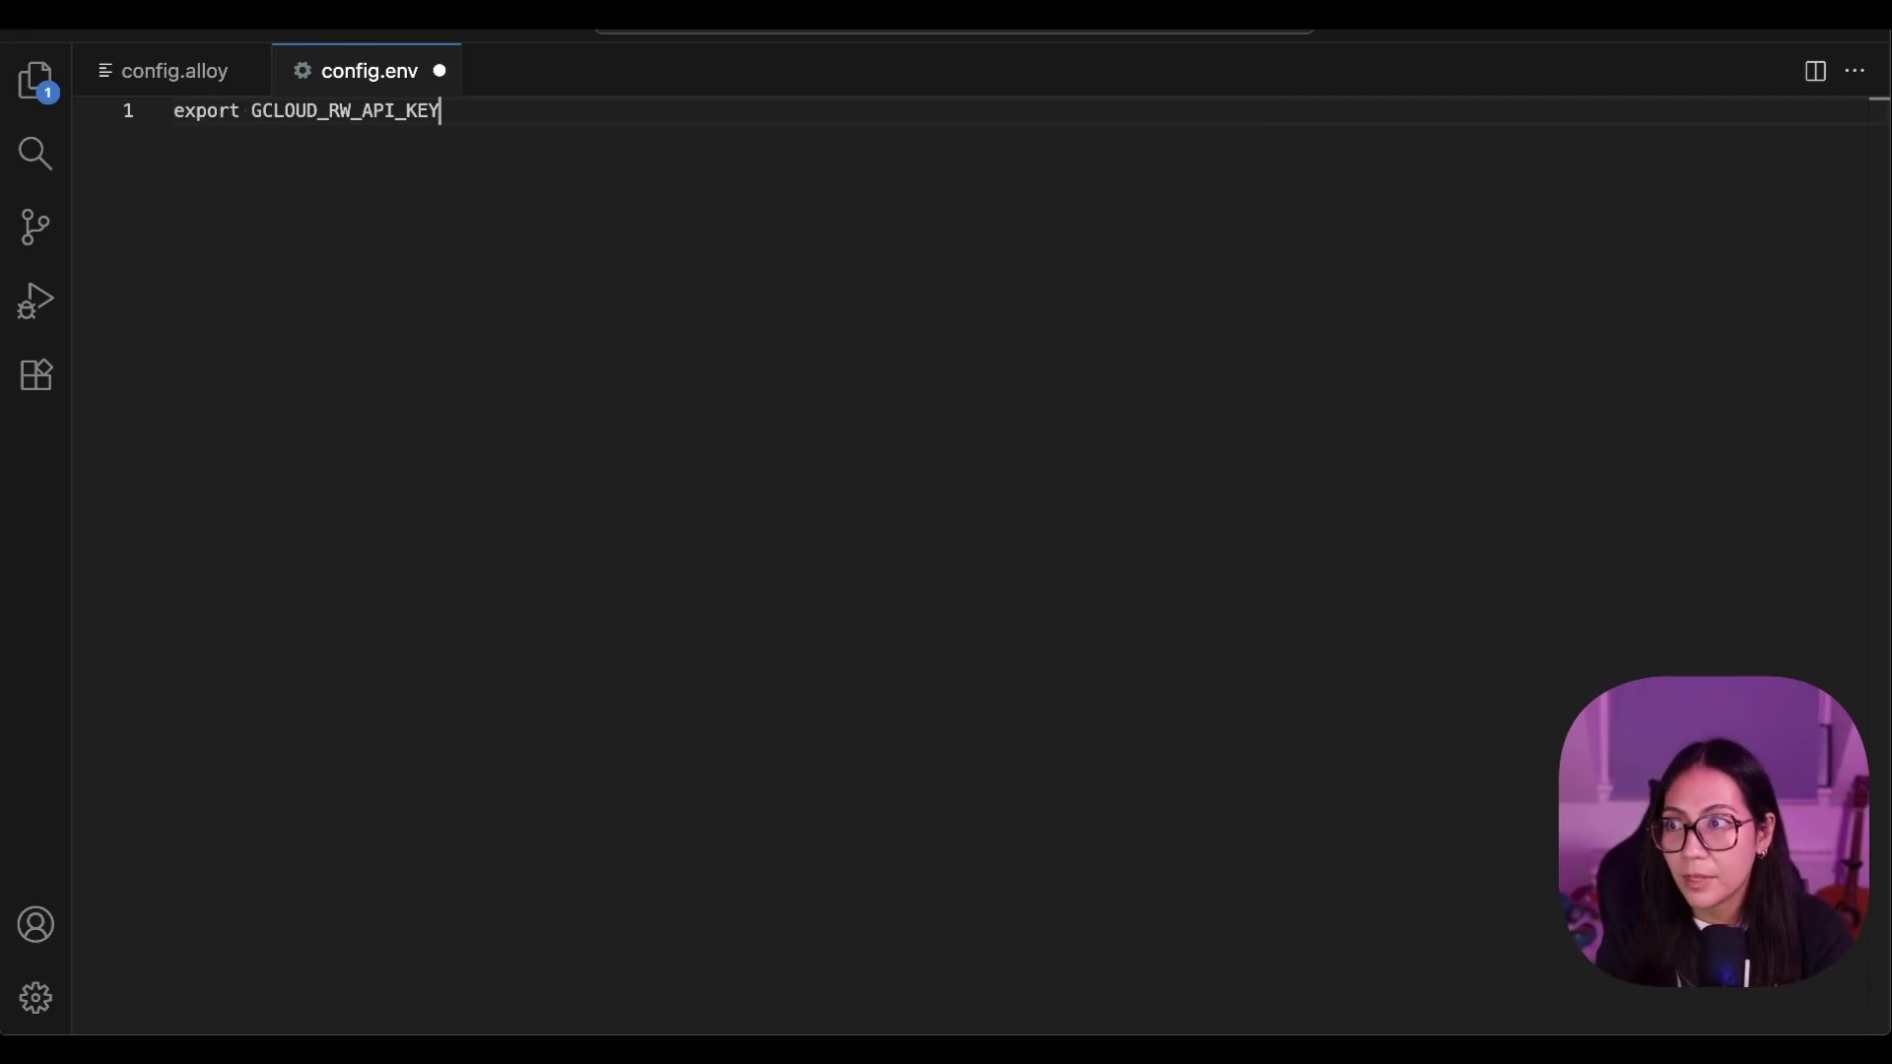
Step: Copy the password token from line 30 of config.alloy into GCLOUD_RW_API_KEY's value
left_click(171, 77)
left_click(632, 349)
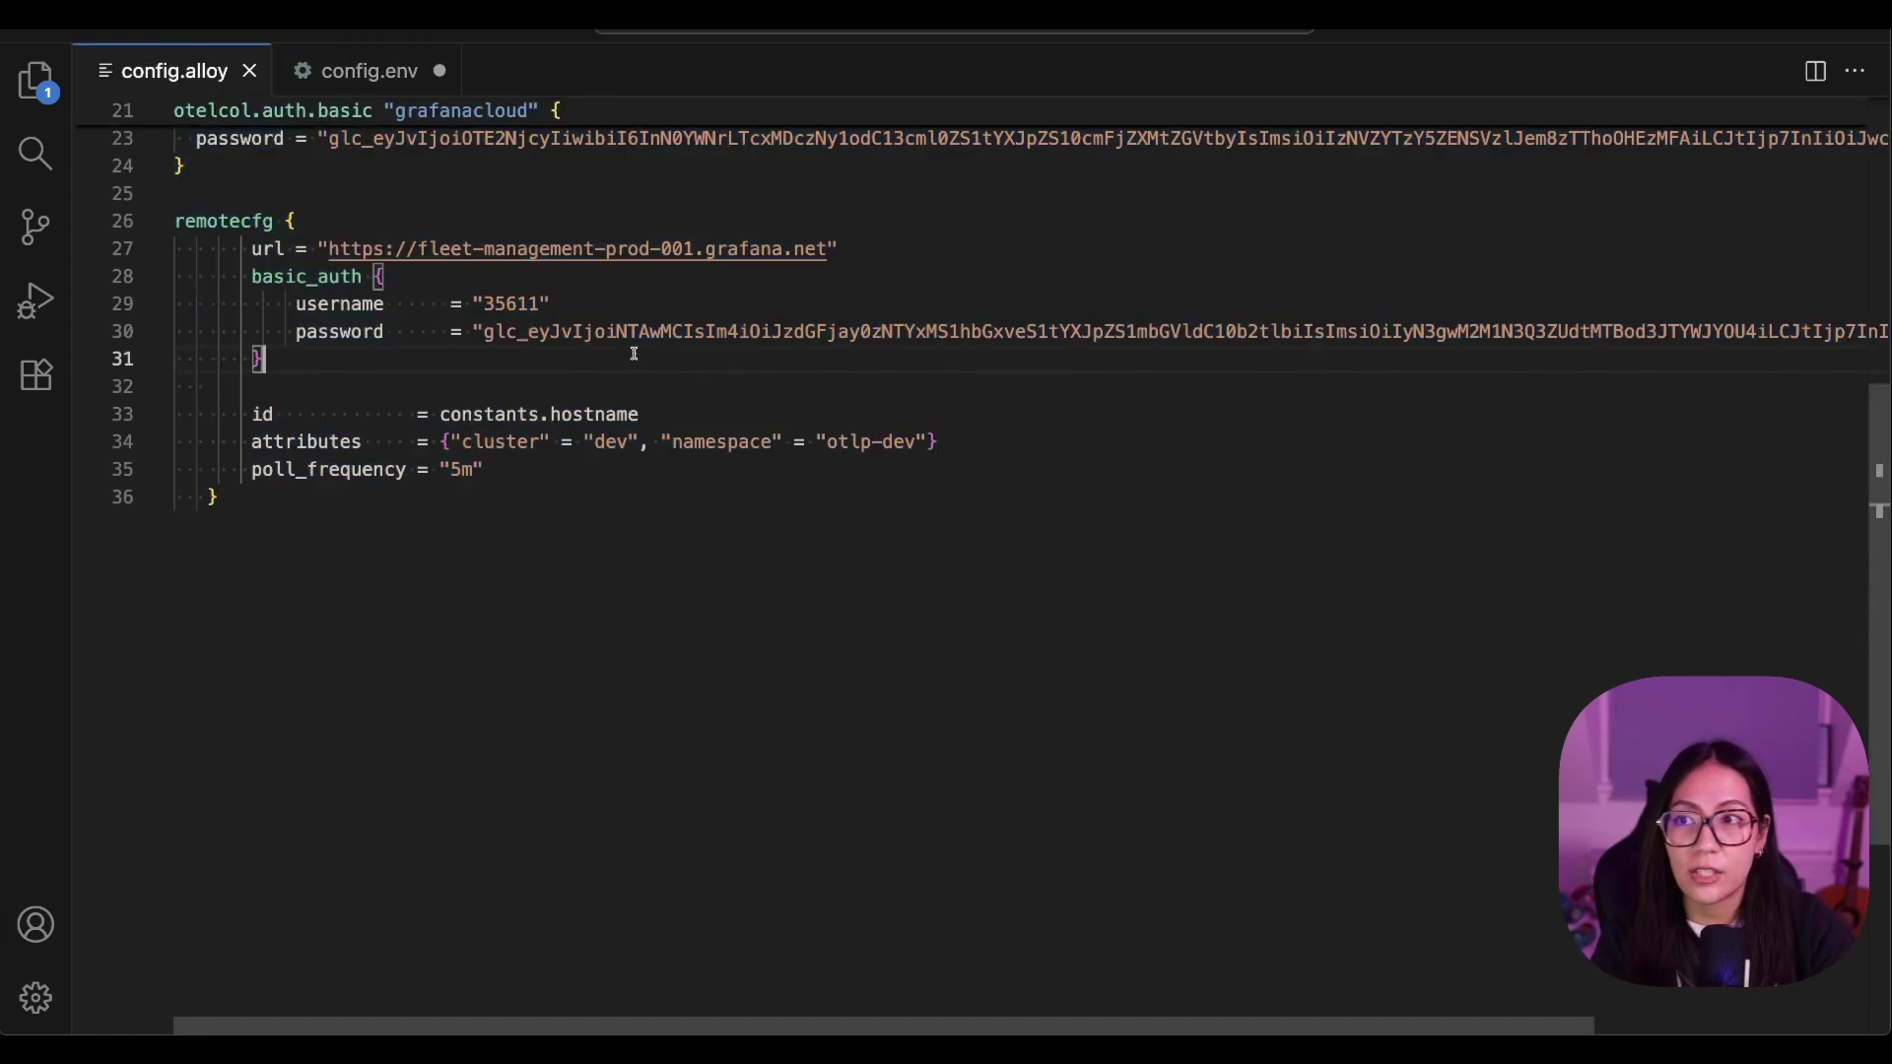
double_click(486, 333)
left_click_drag(1825, 331, 1705, 332)
key("super+c")
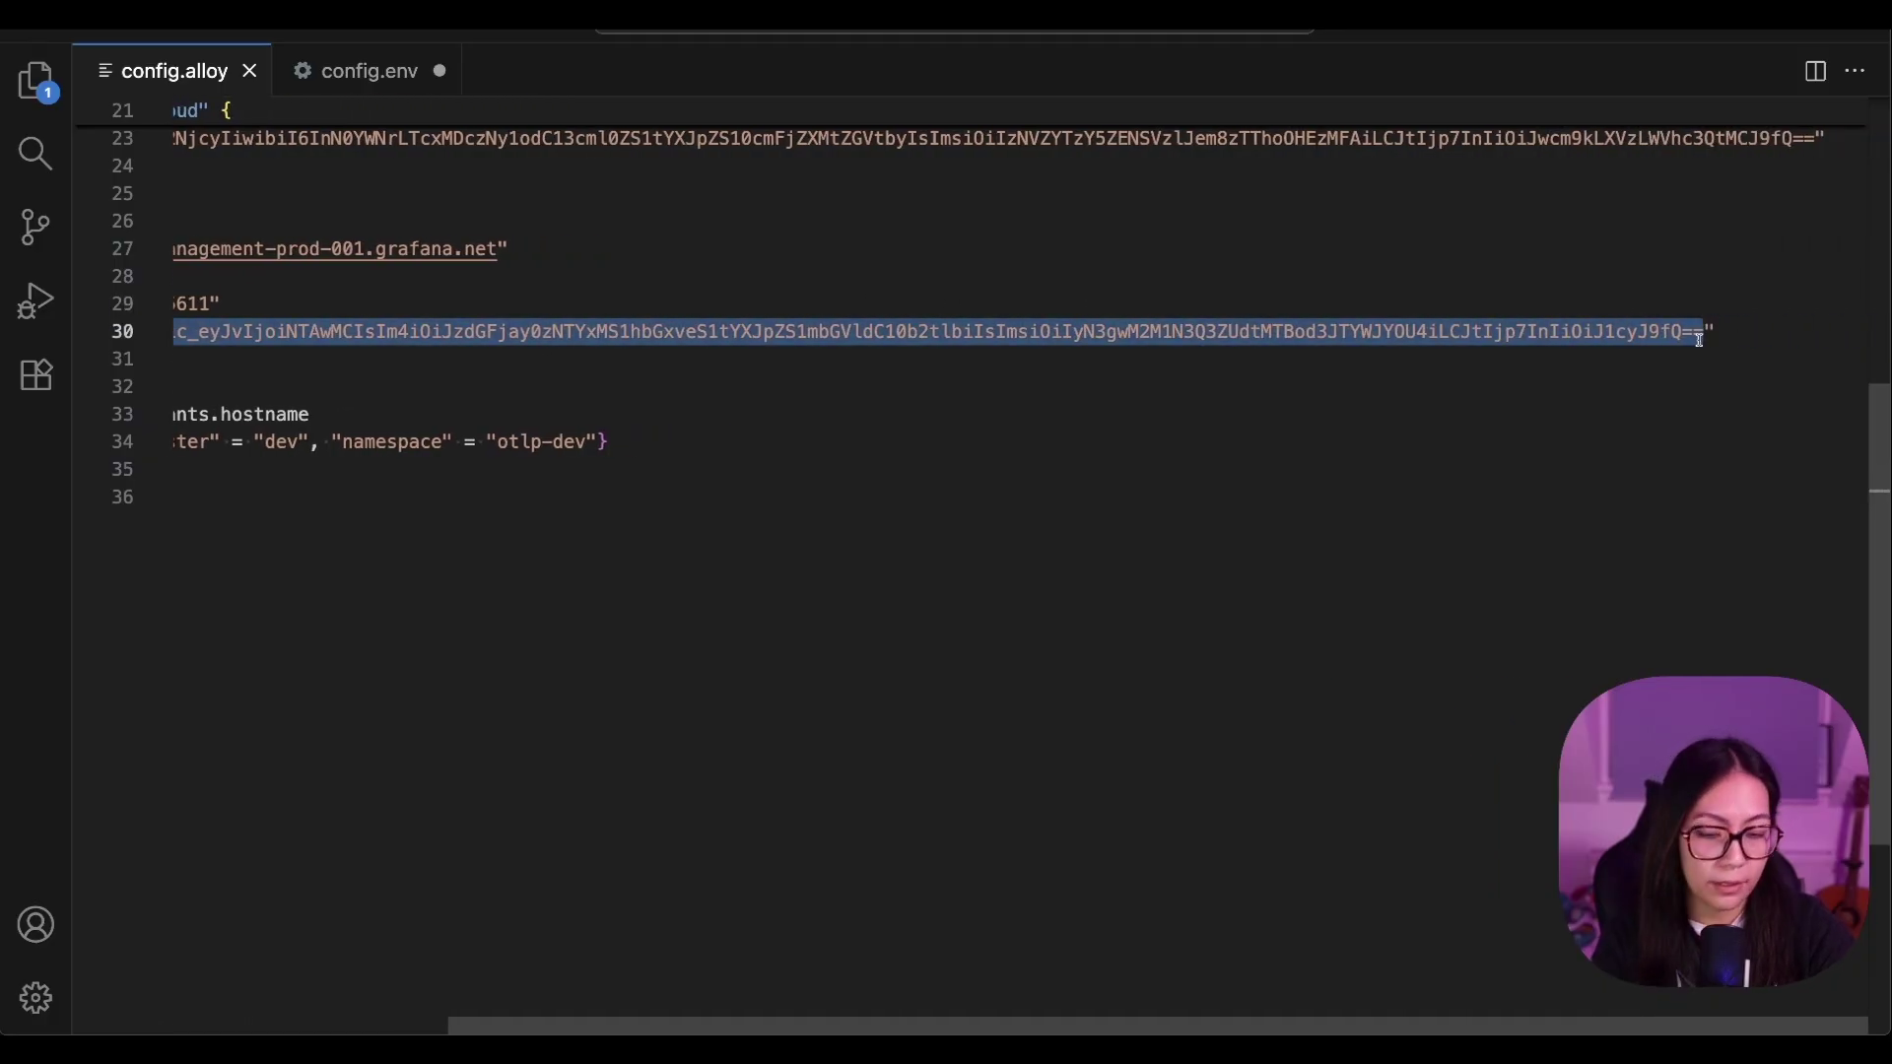
left_click(369, 71)
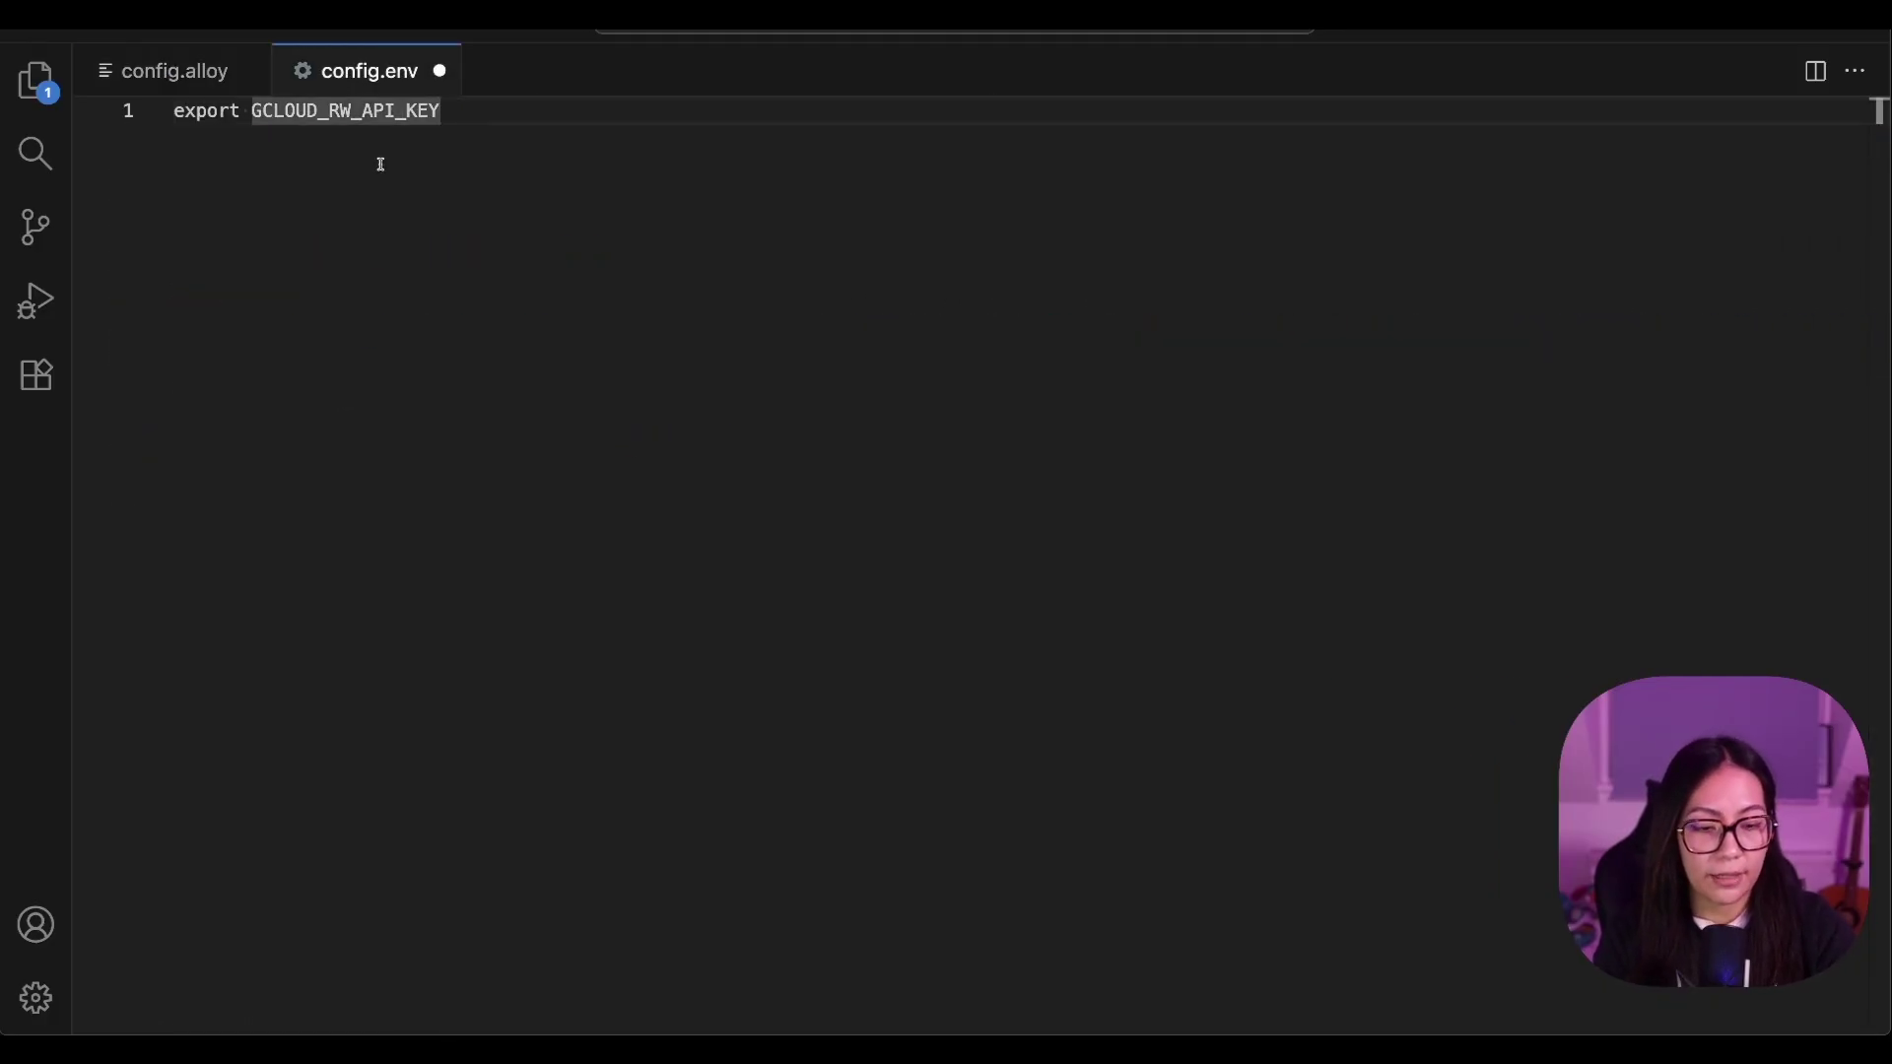
type("=\"")
key("super+v")
Step: Add export GCLOUD_FM_LOG_PATH="/opt/homebrew/var/log/alloy.log" and check Alloy's local components page
key("Return")
type("export GCLOUD_FM_LOG_PATH")
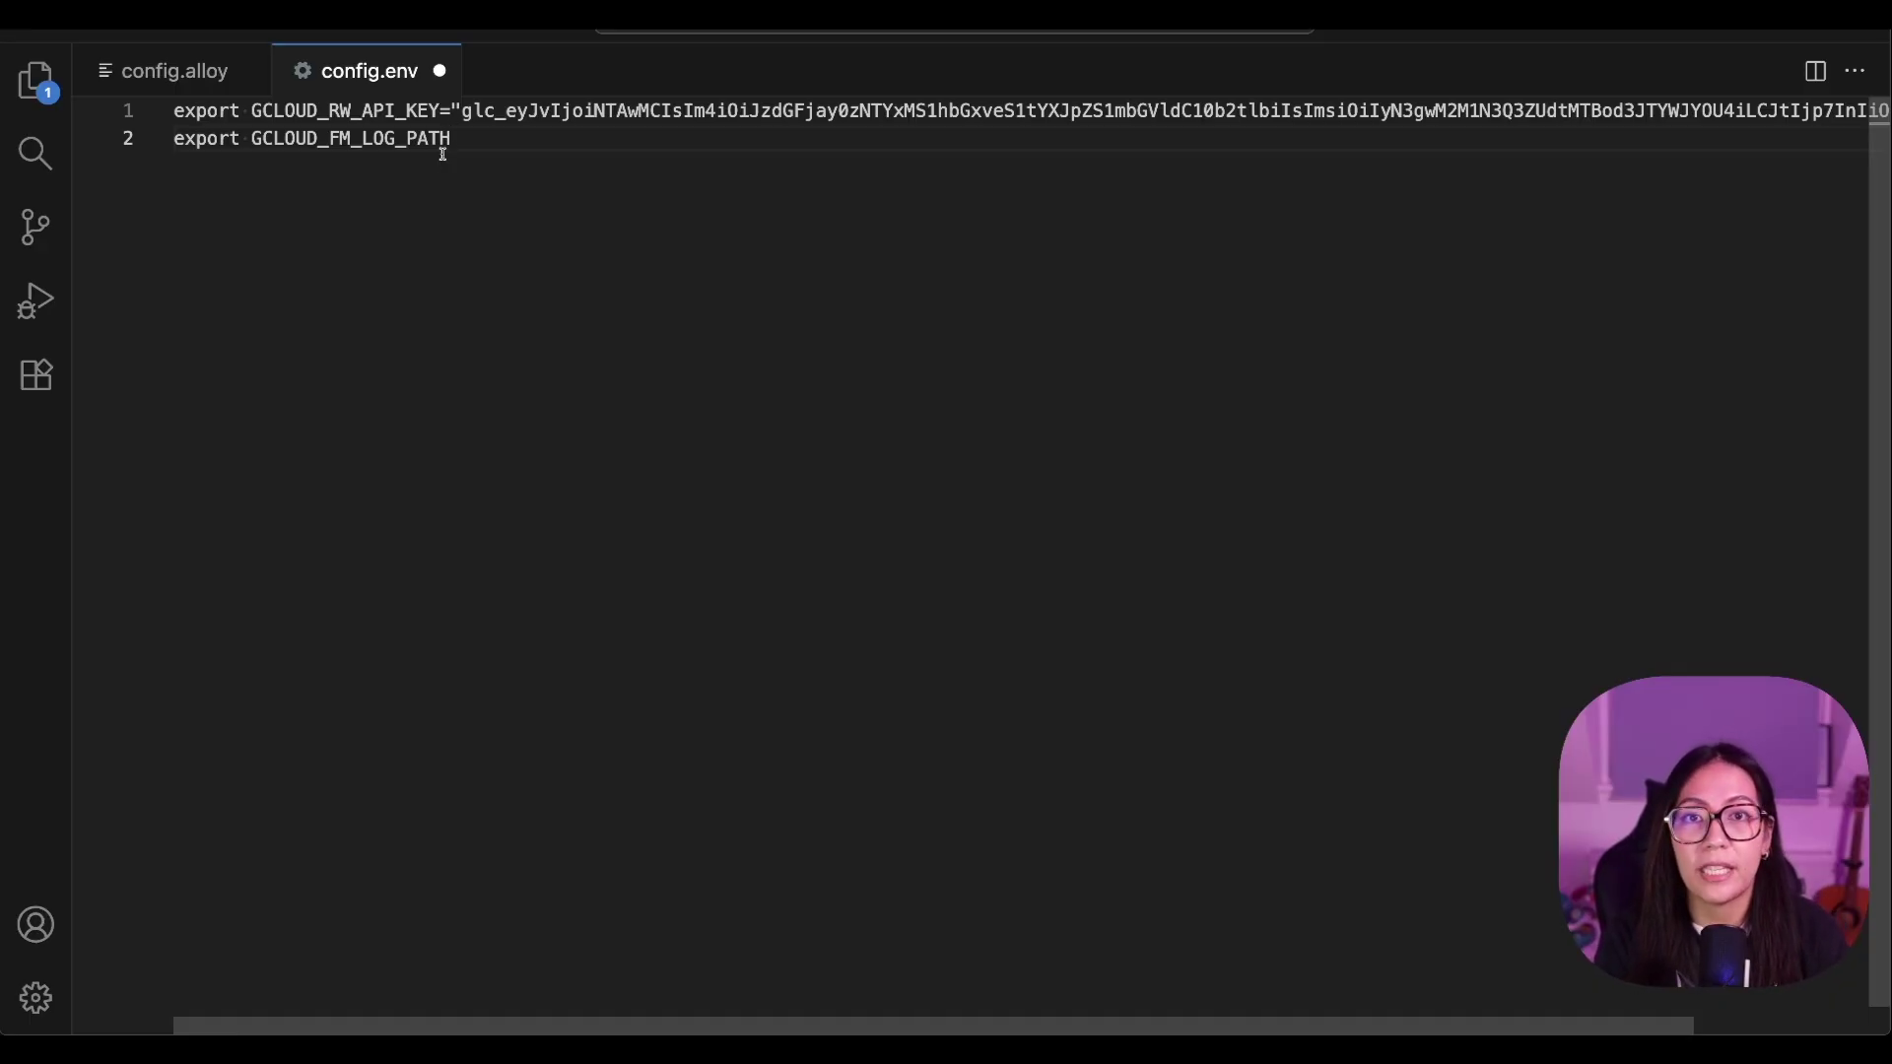
type("=")
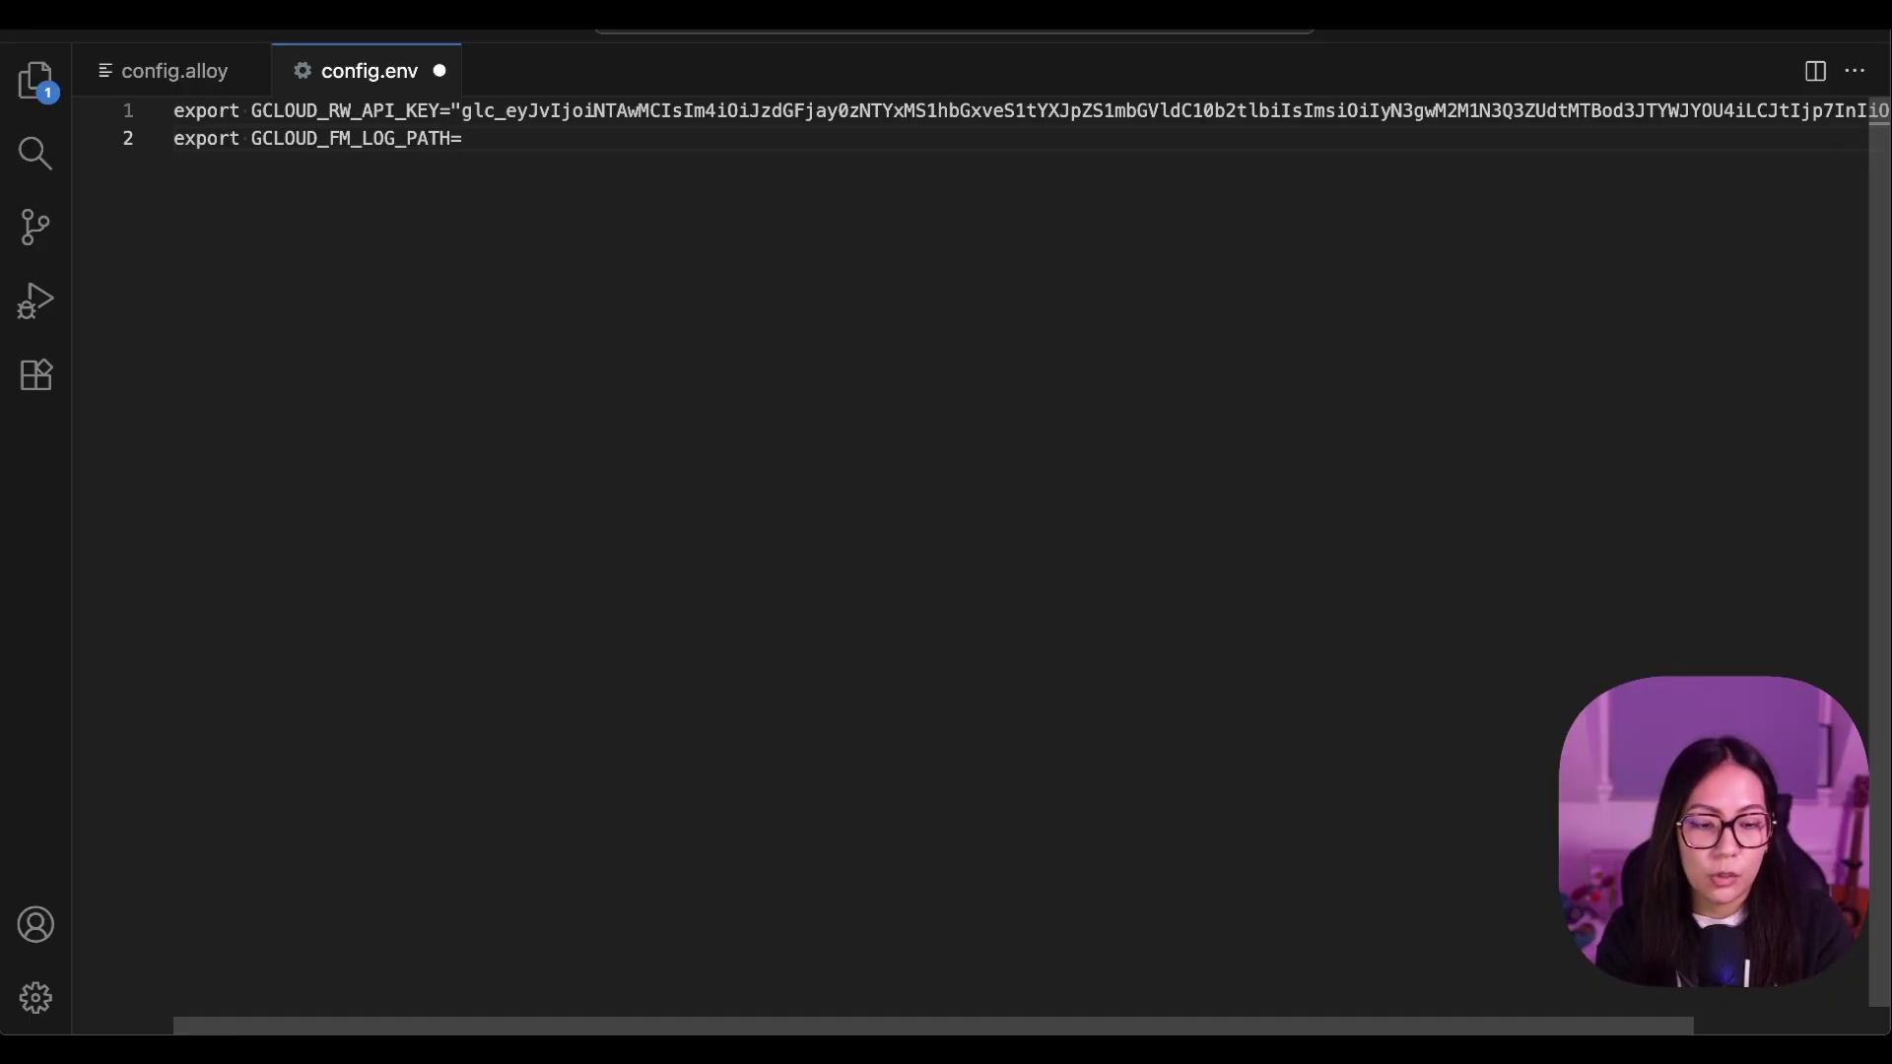
type("\"")
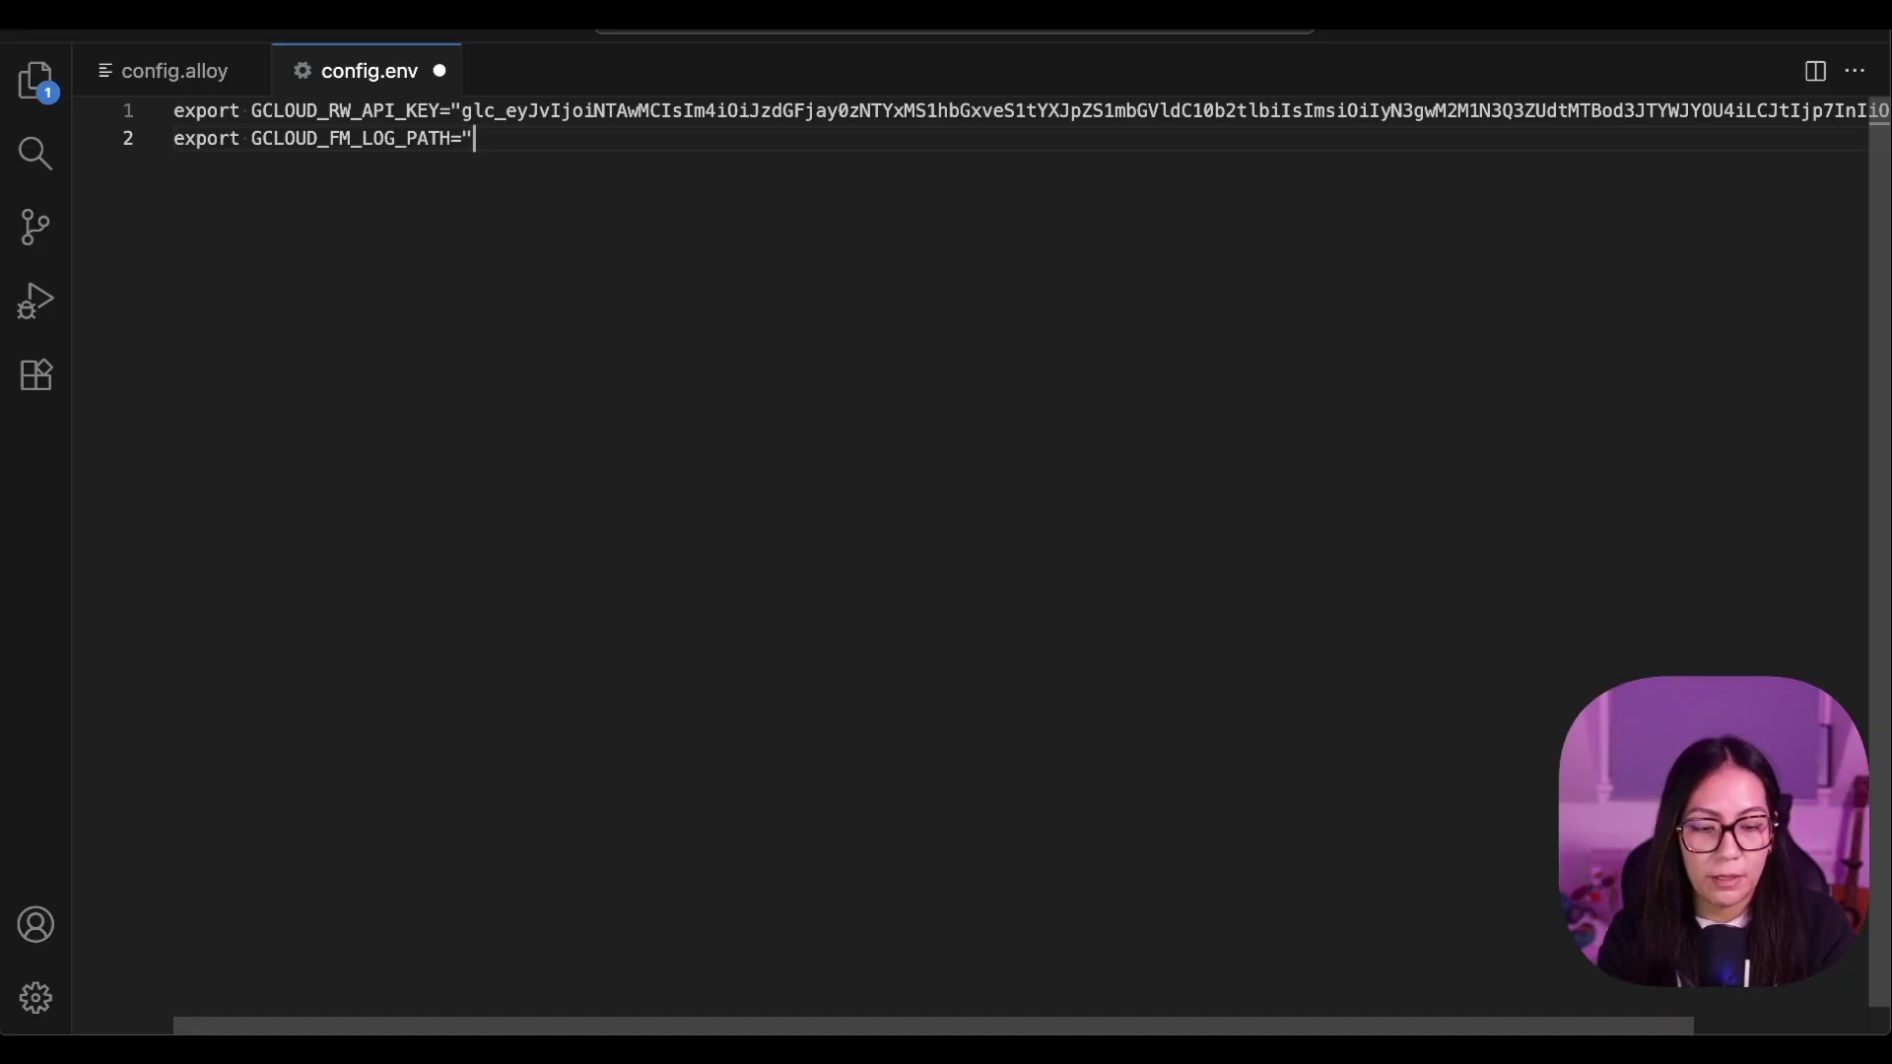
type("/opt/homebr")
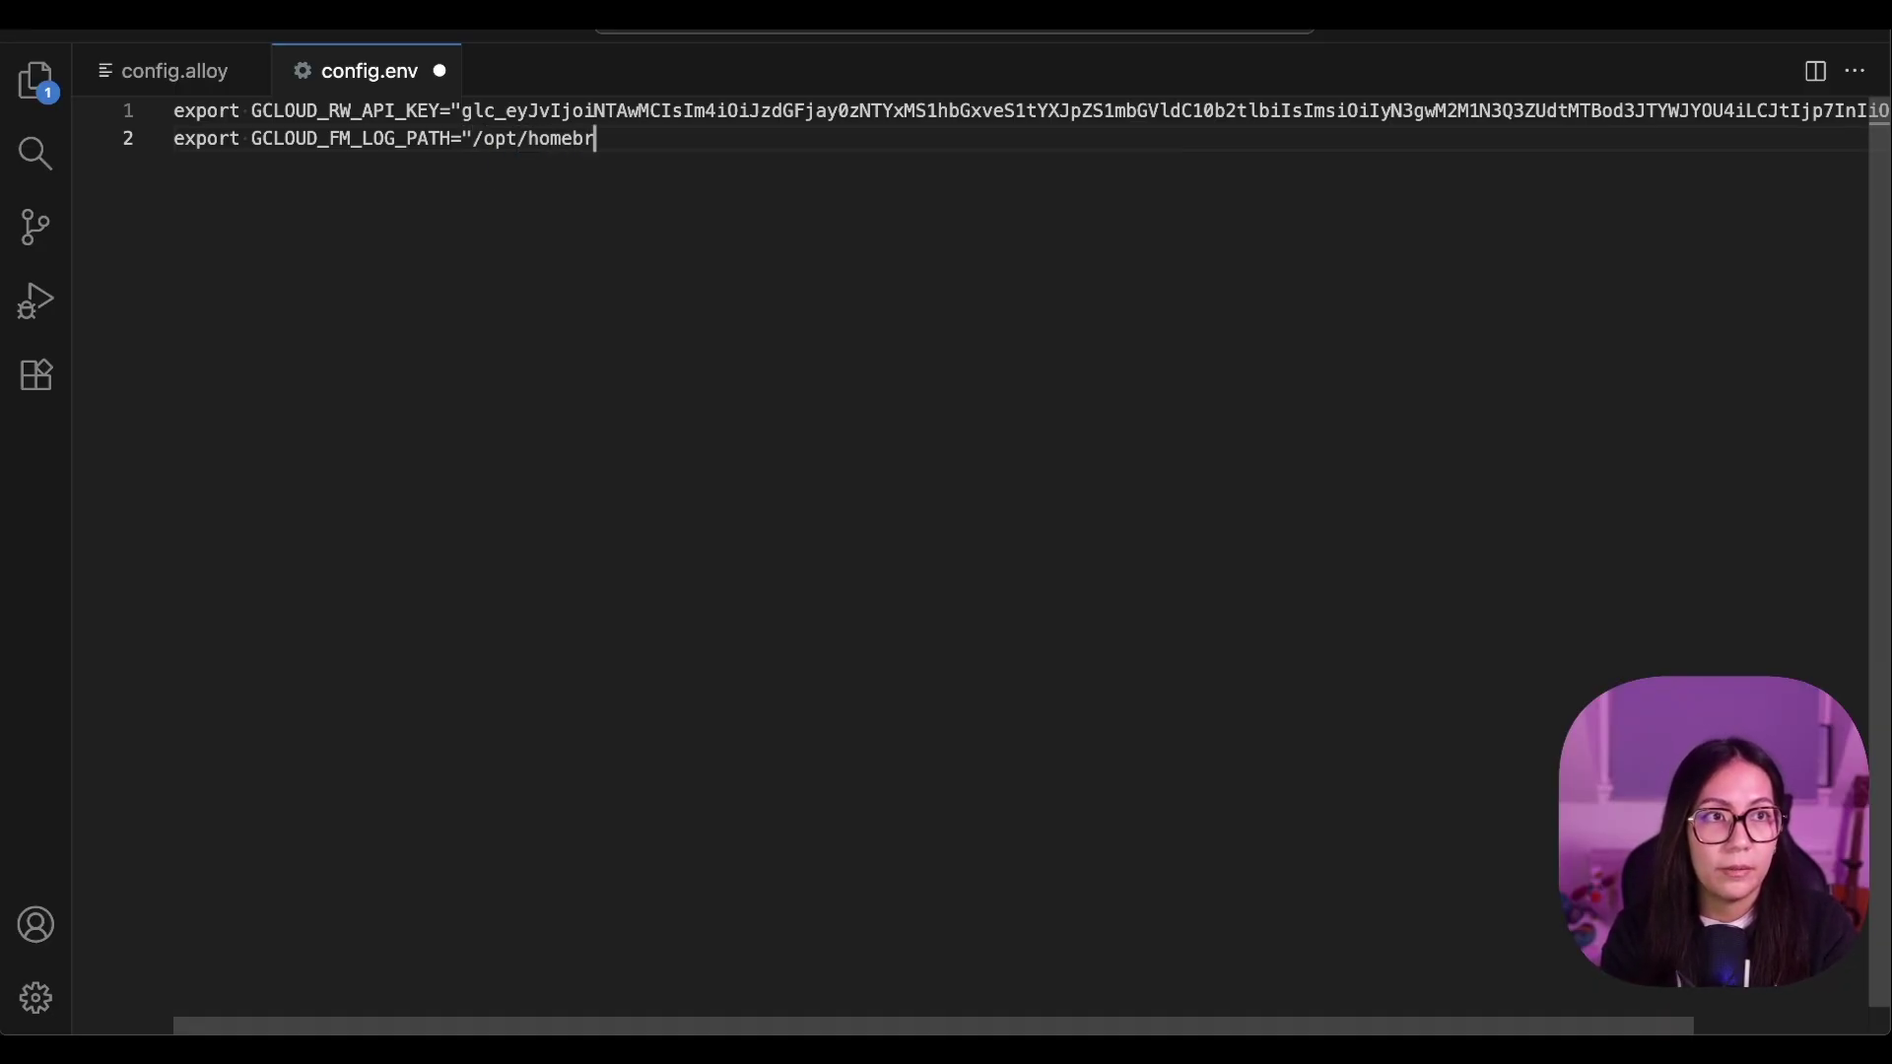
type("ew/var/lo")
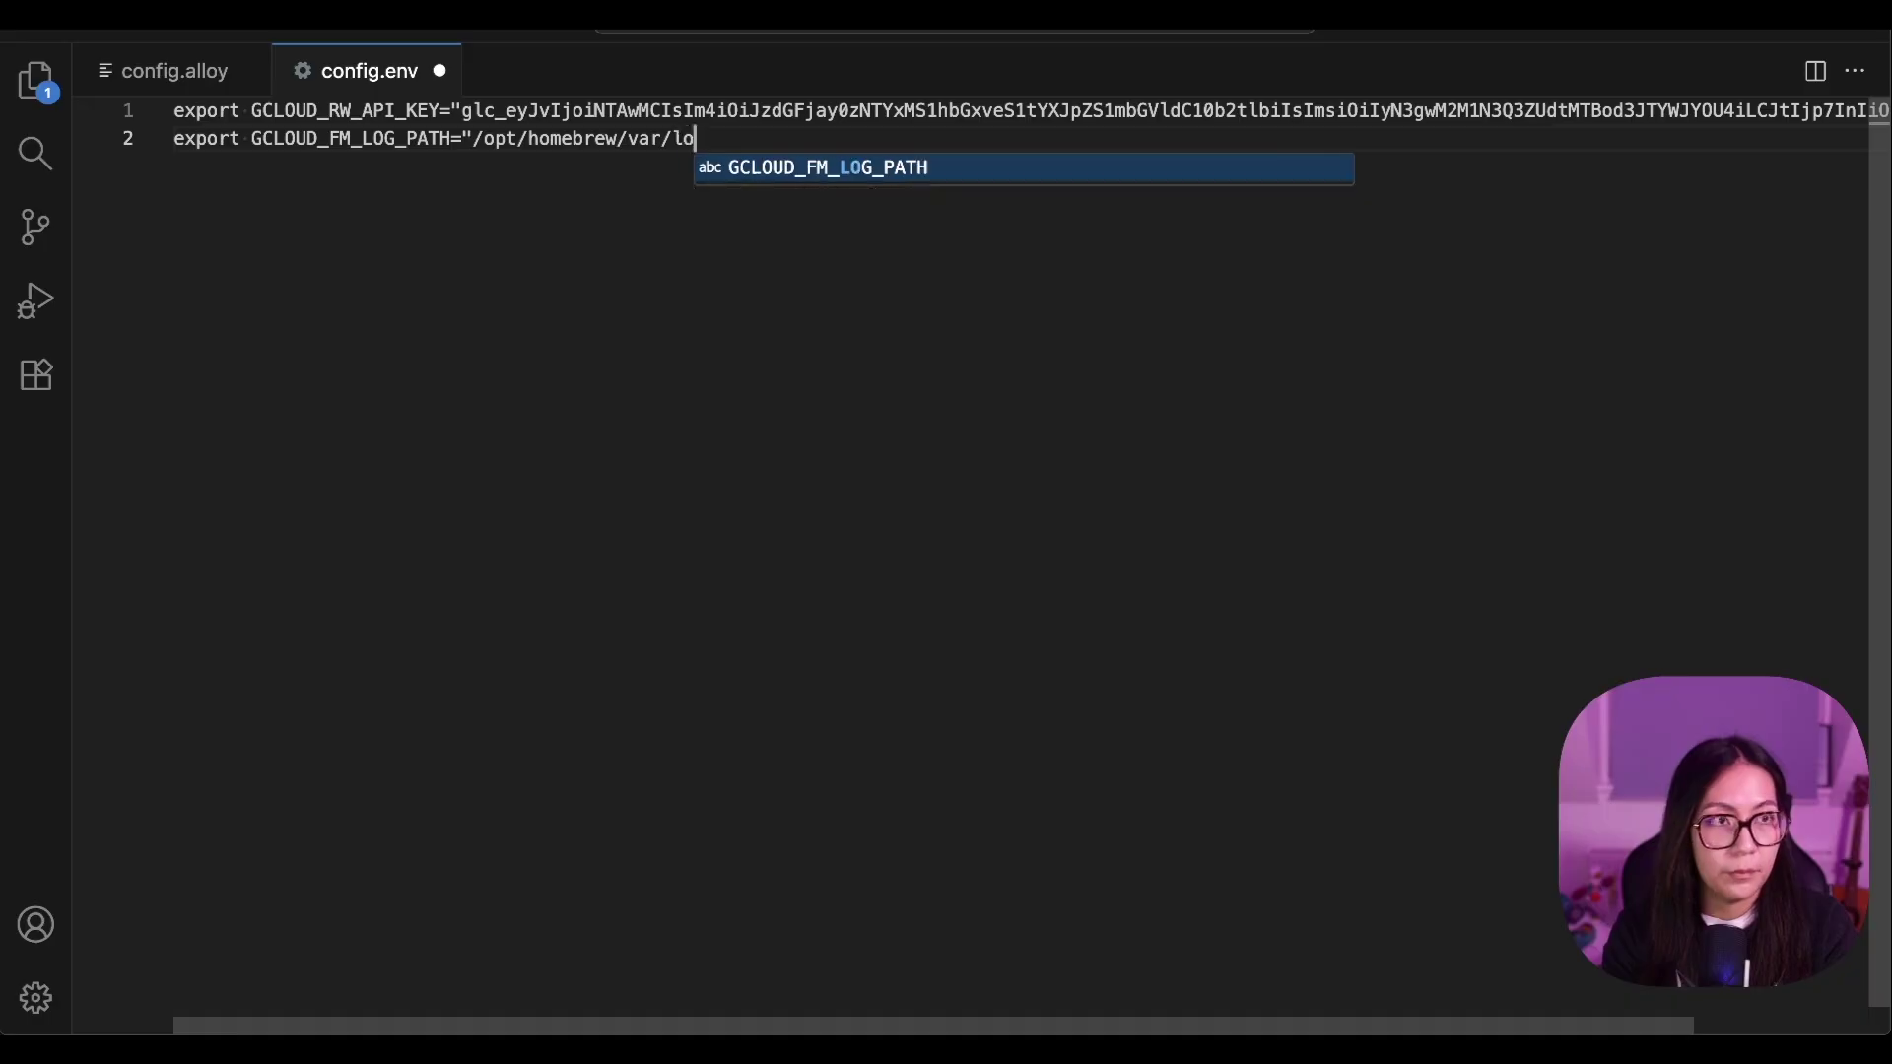
type("g/alloy.log\"")
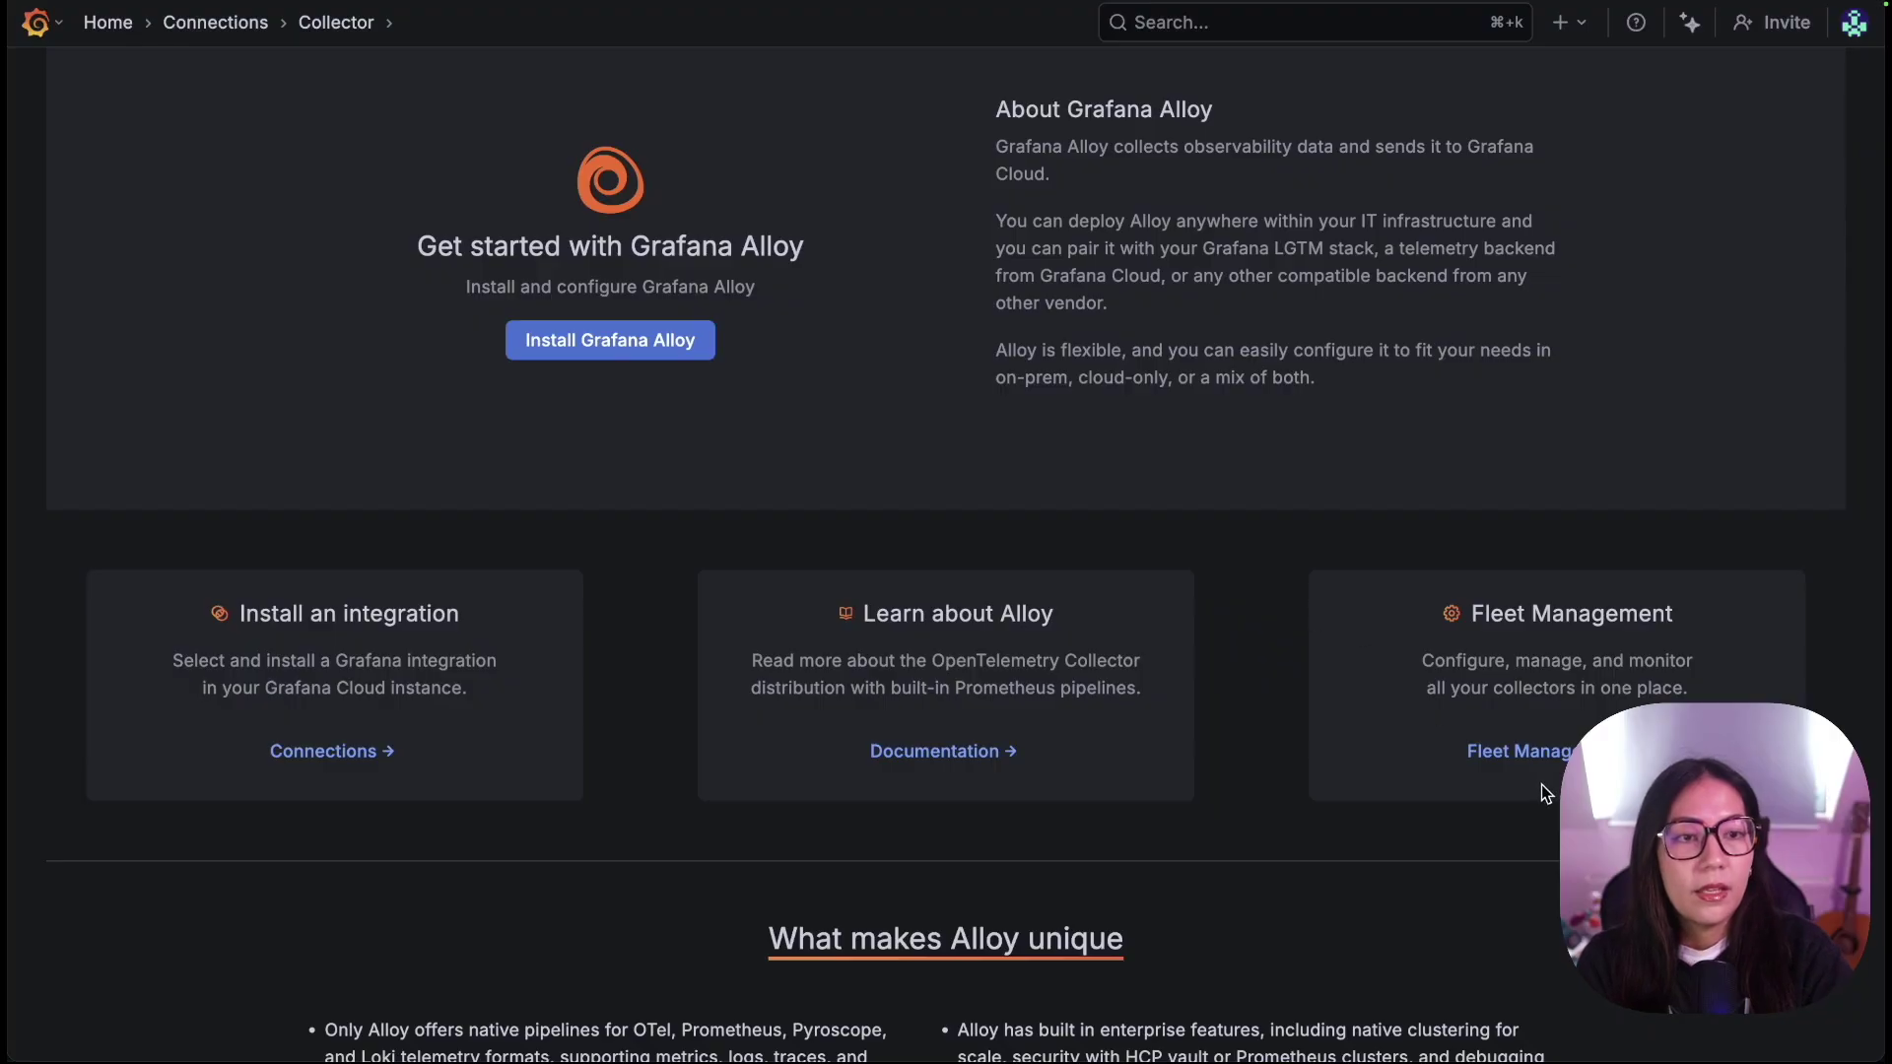
left_click(1535, 754)
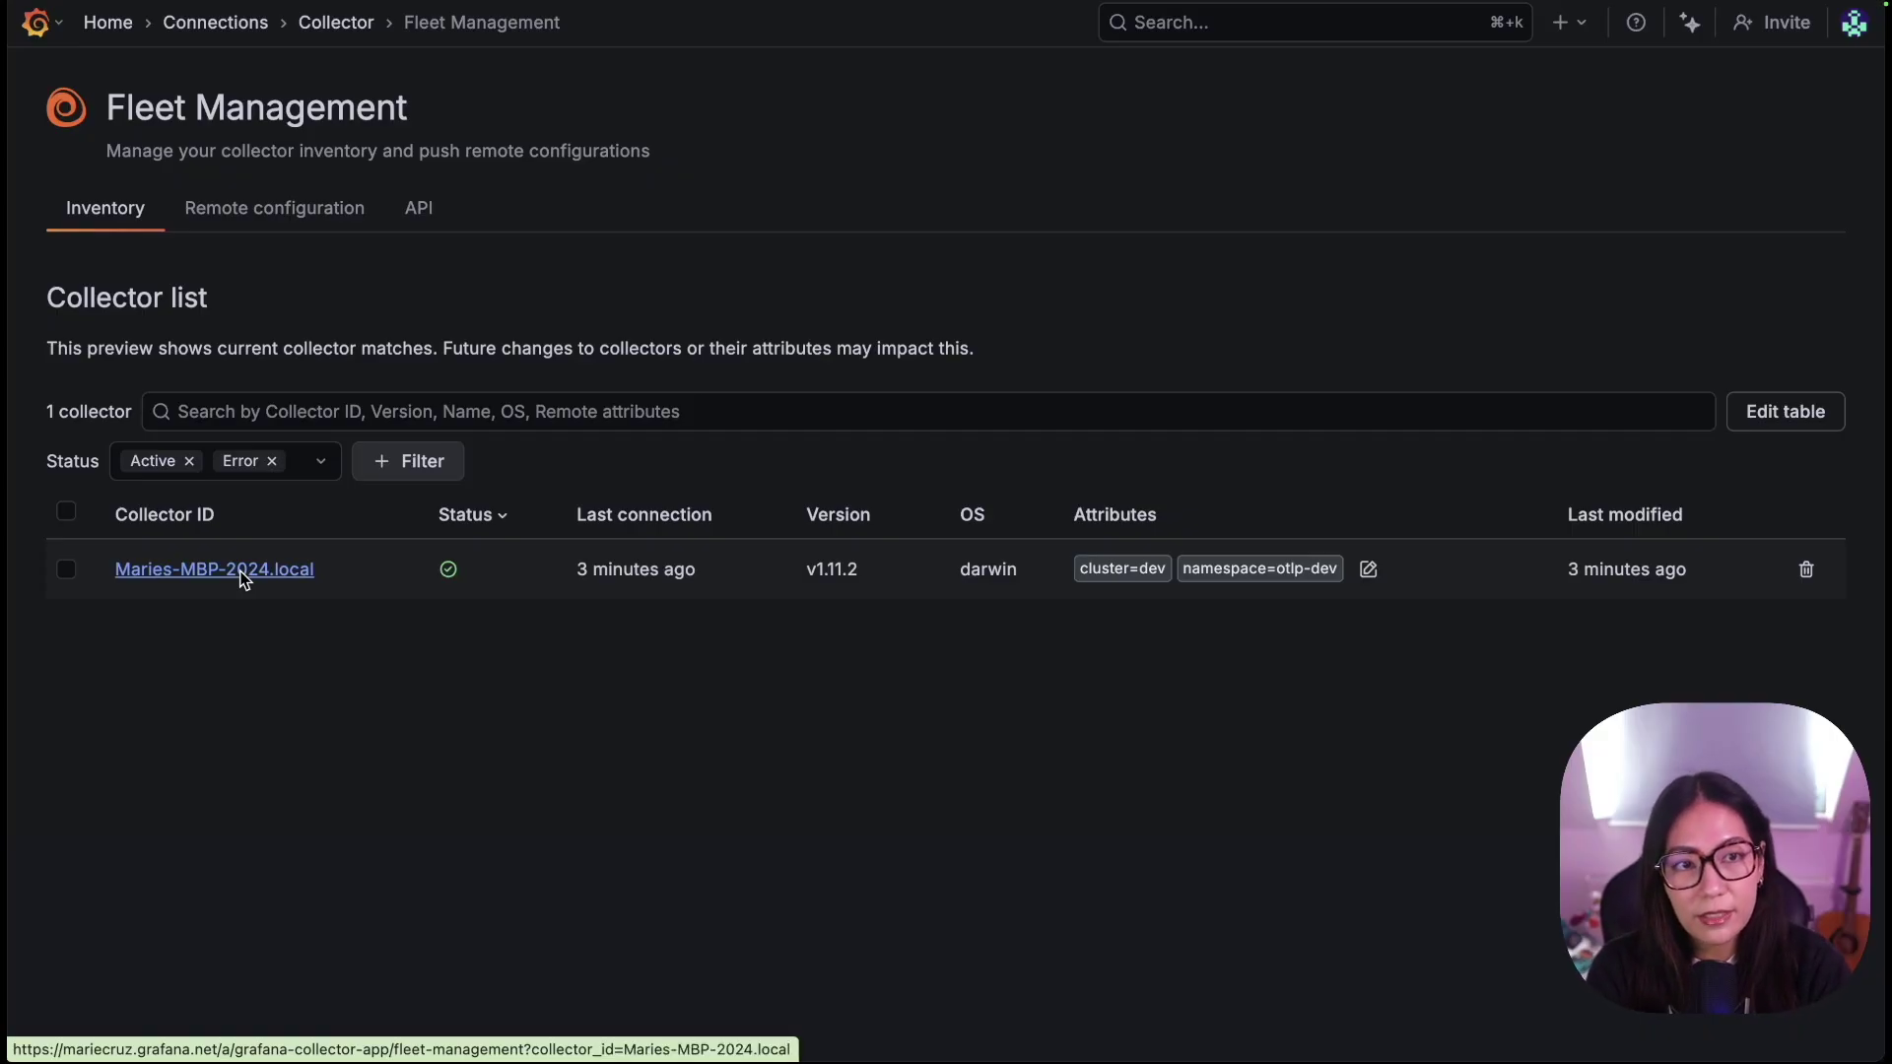
key("ctrl+Tab")
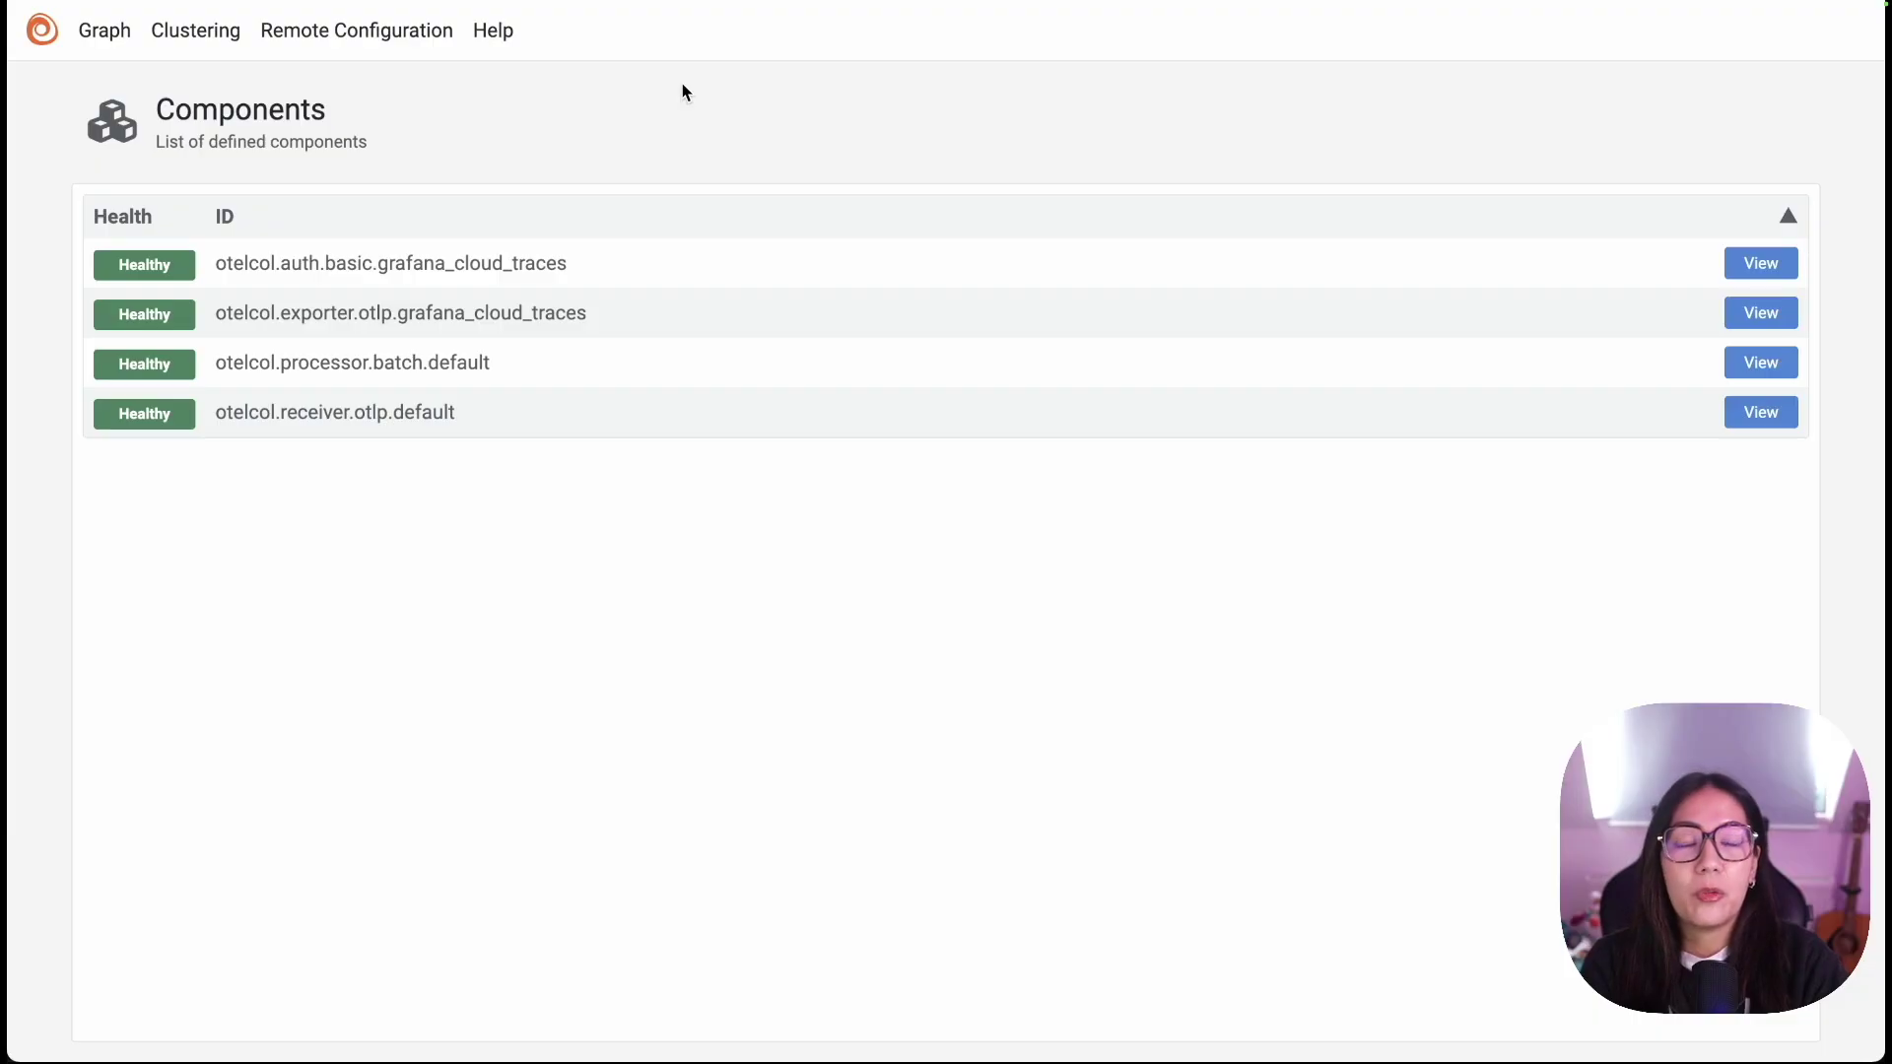
Step: Check that all four Alloy components are healthy, then go to Remote Configuration
left_click(328, 33)
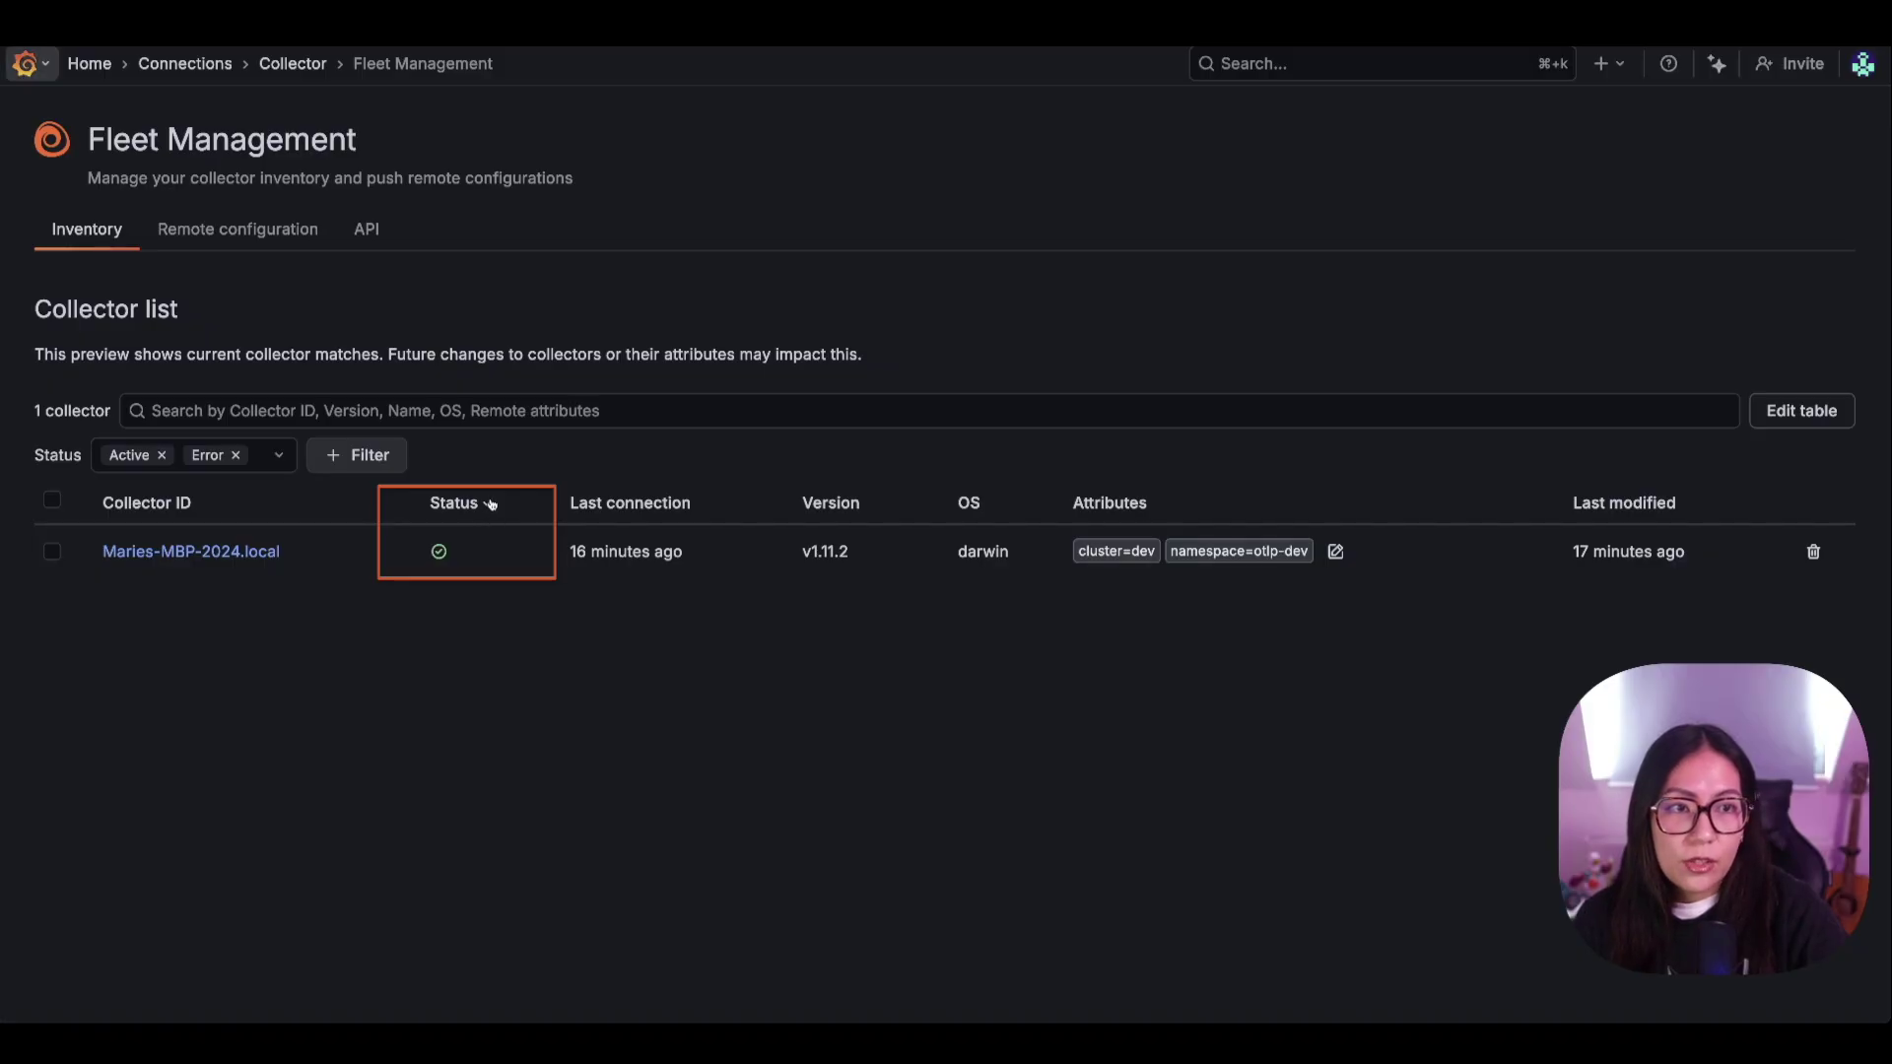
mouse_move(443, 553)
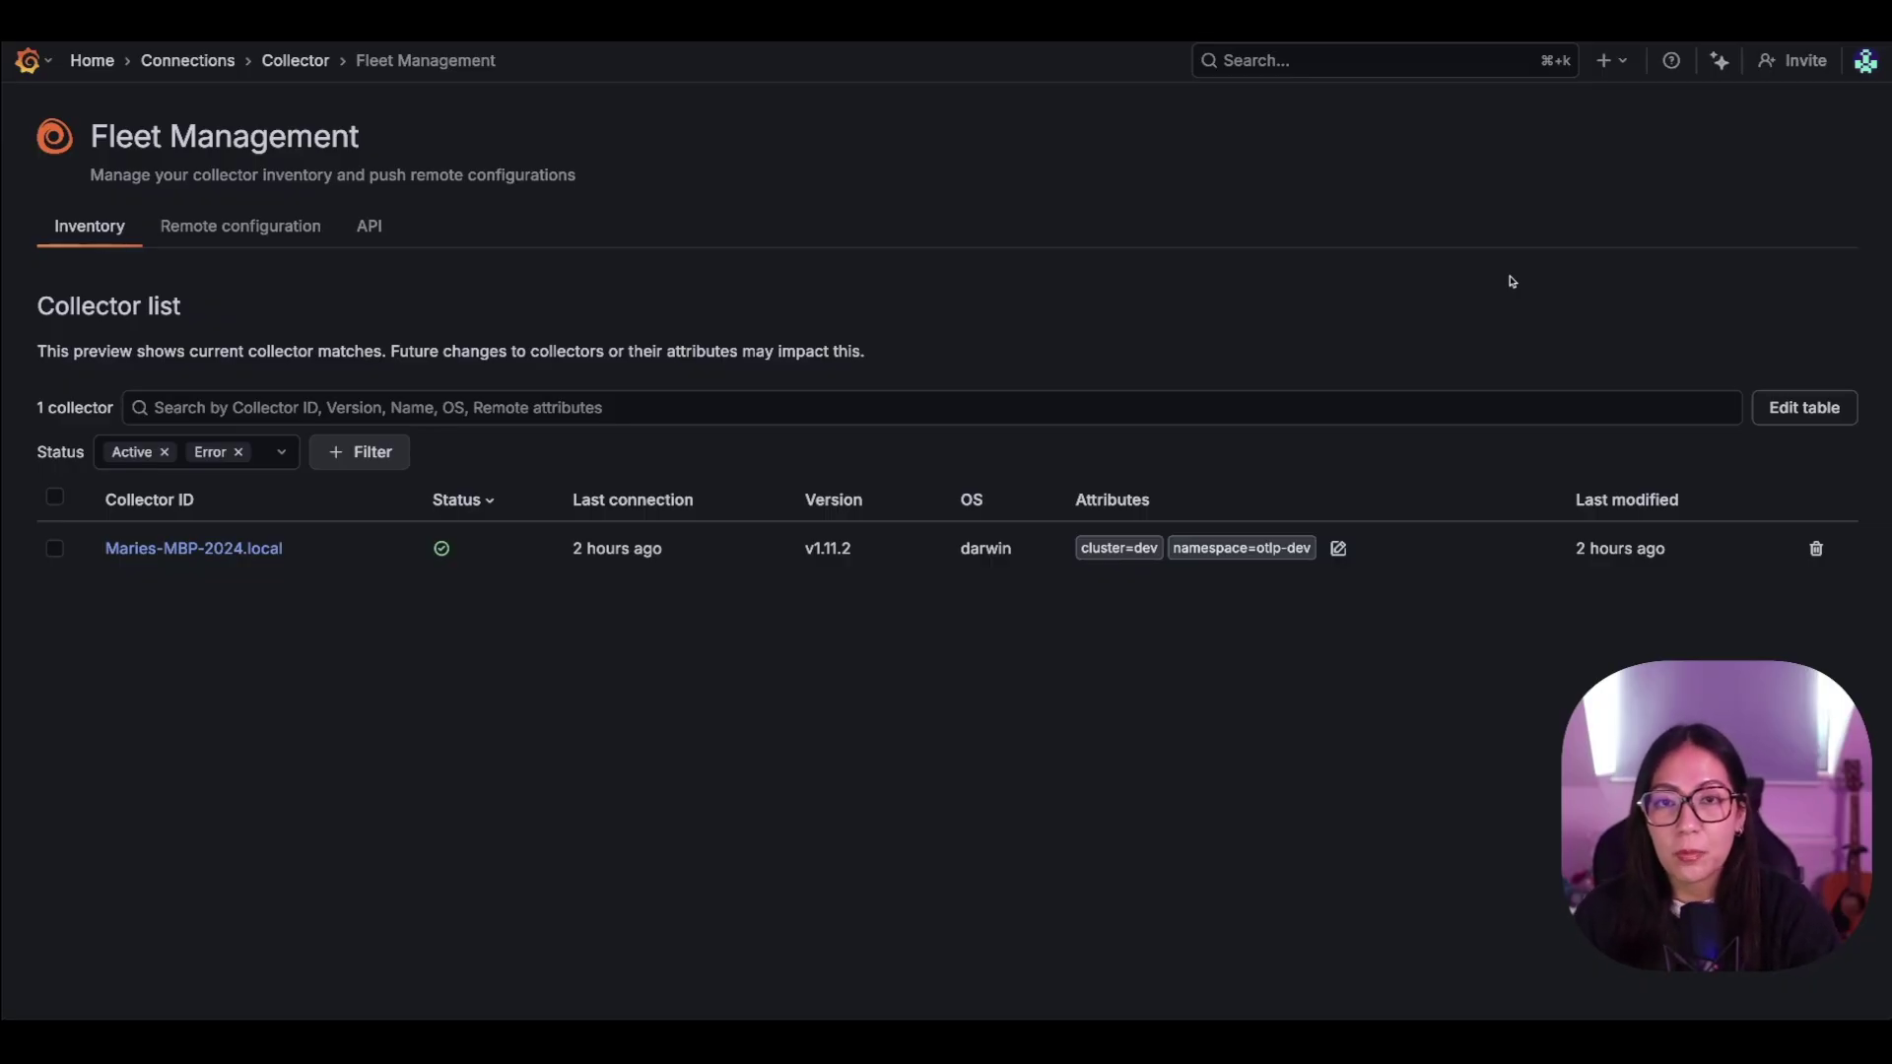
Step: Open the collector's details to its Collector Health dashboard, leaving the dashboard choice unchanged
left_click(250, 554)
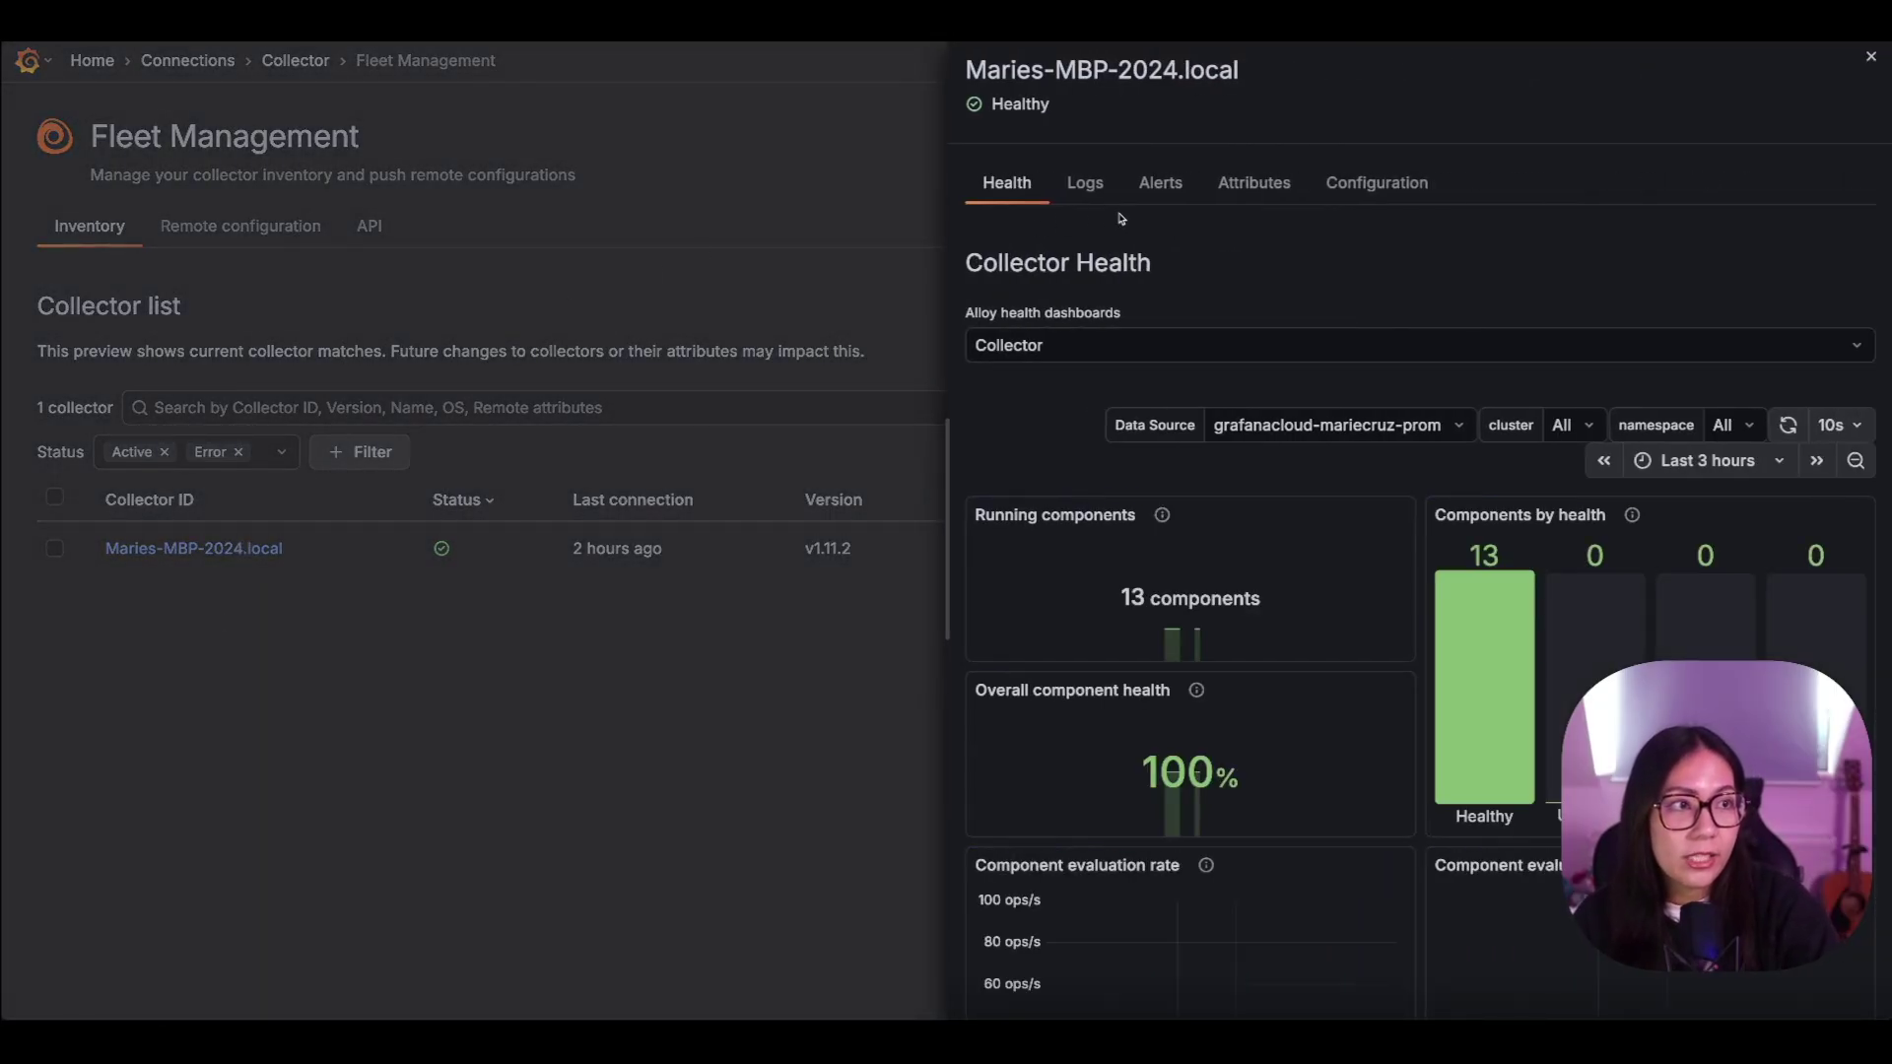
left_click(1030, 347)
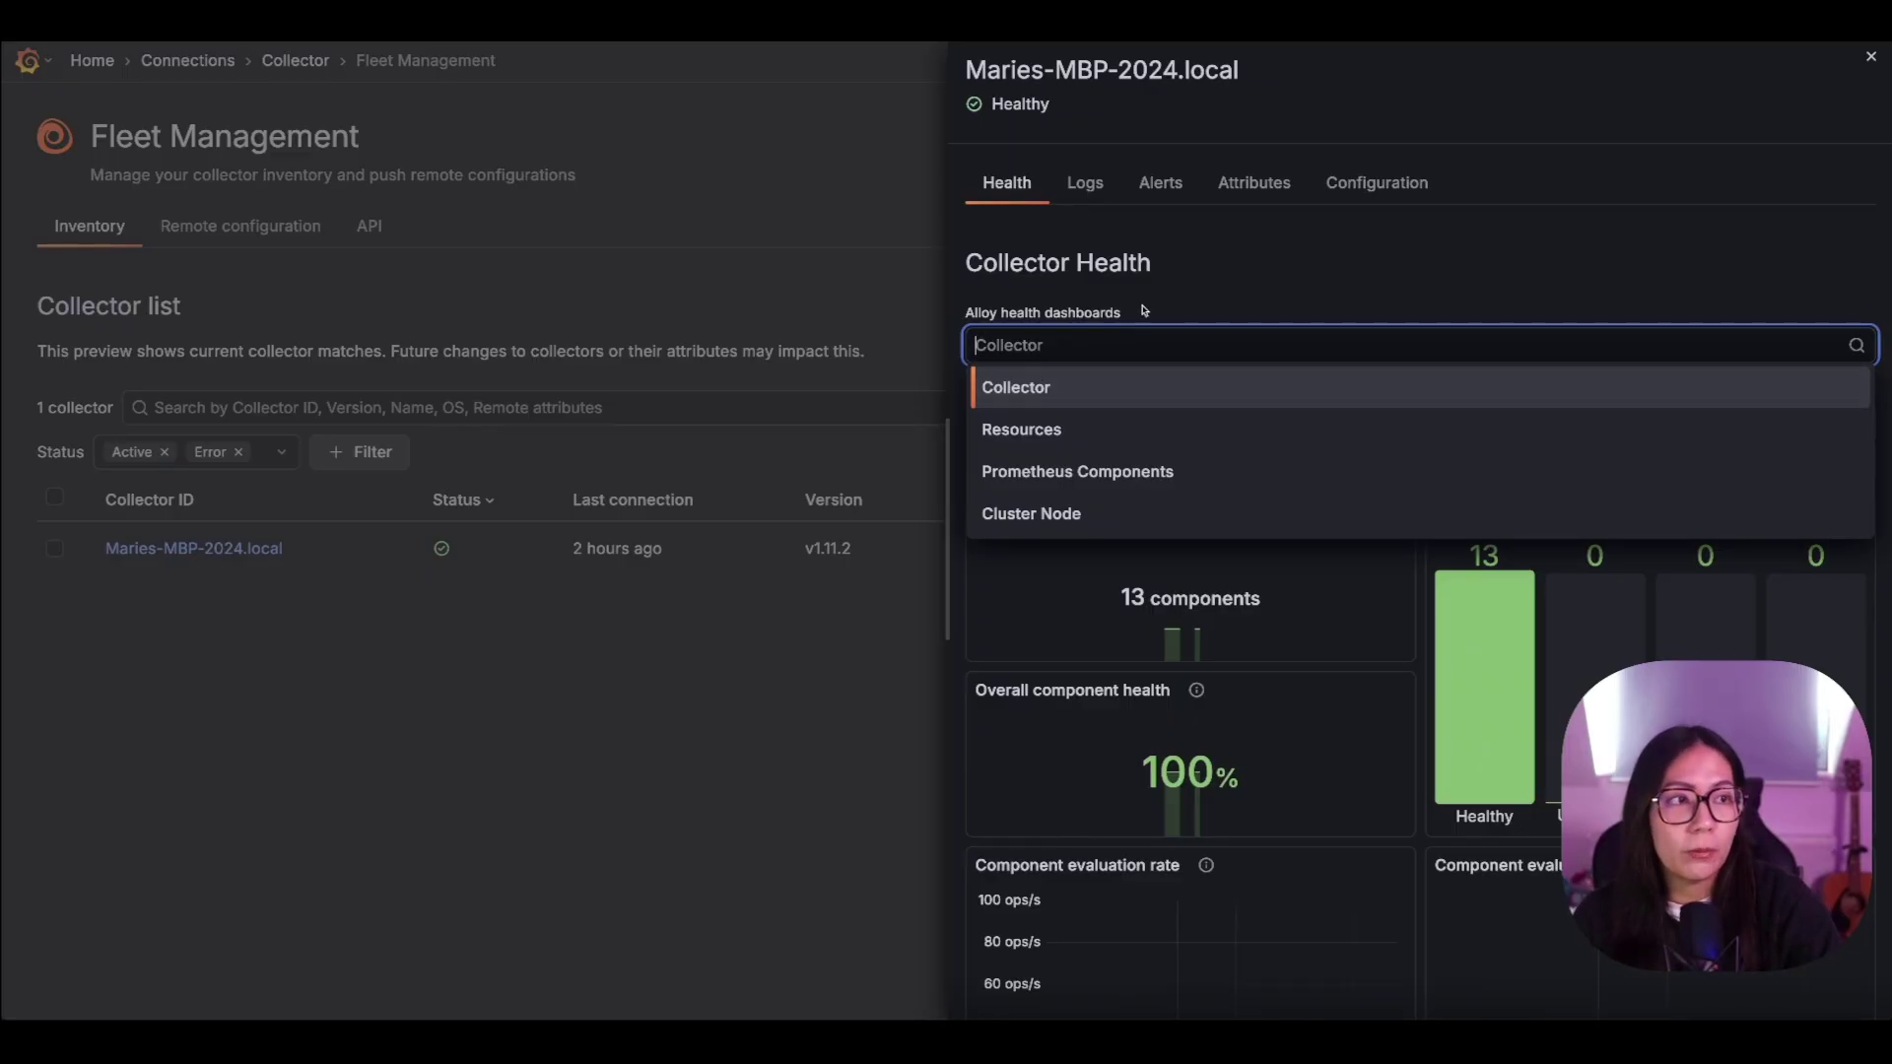
key("Escape")
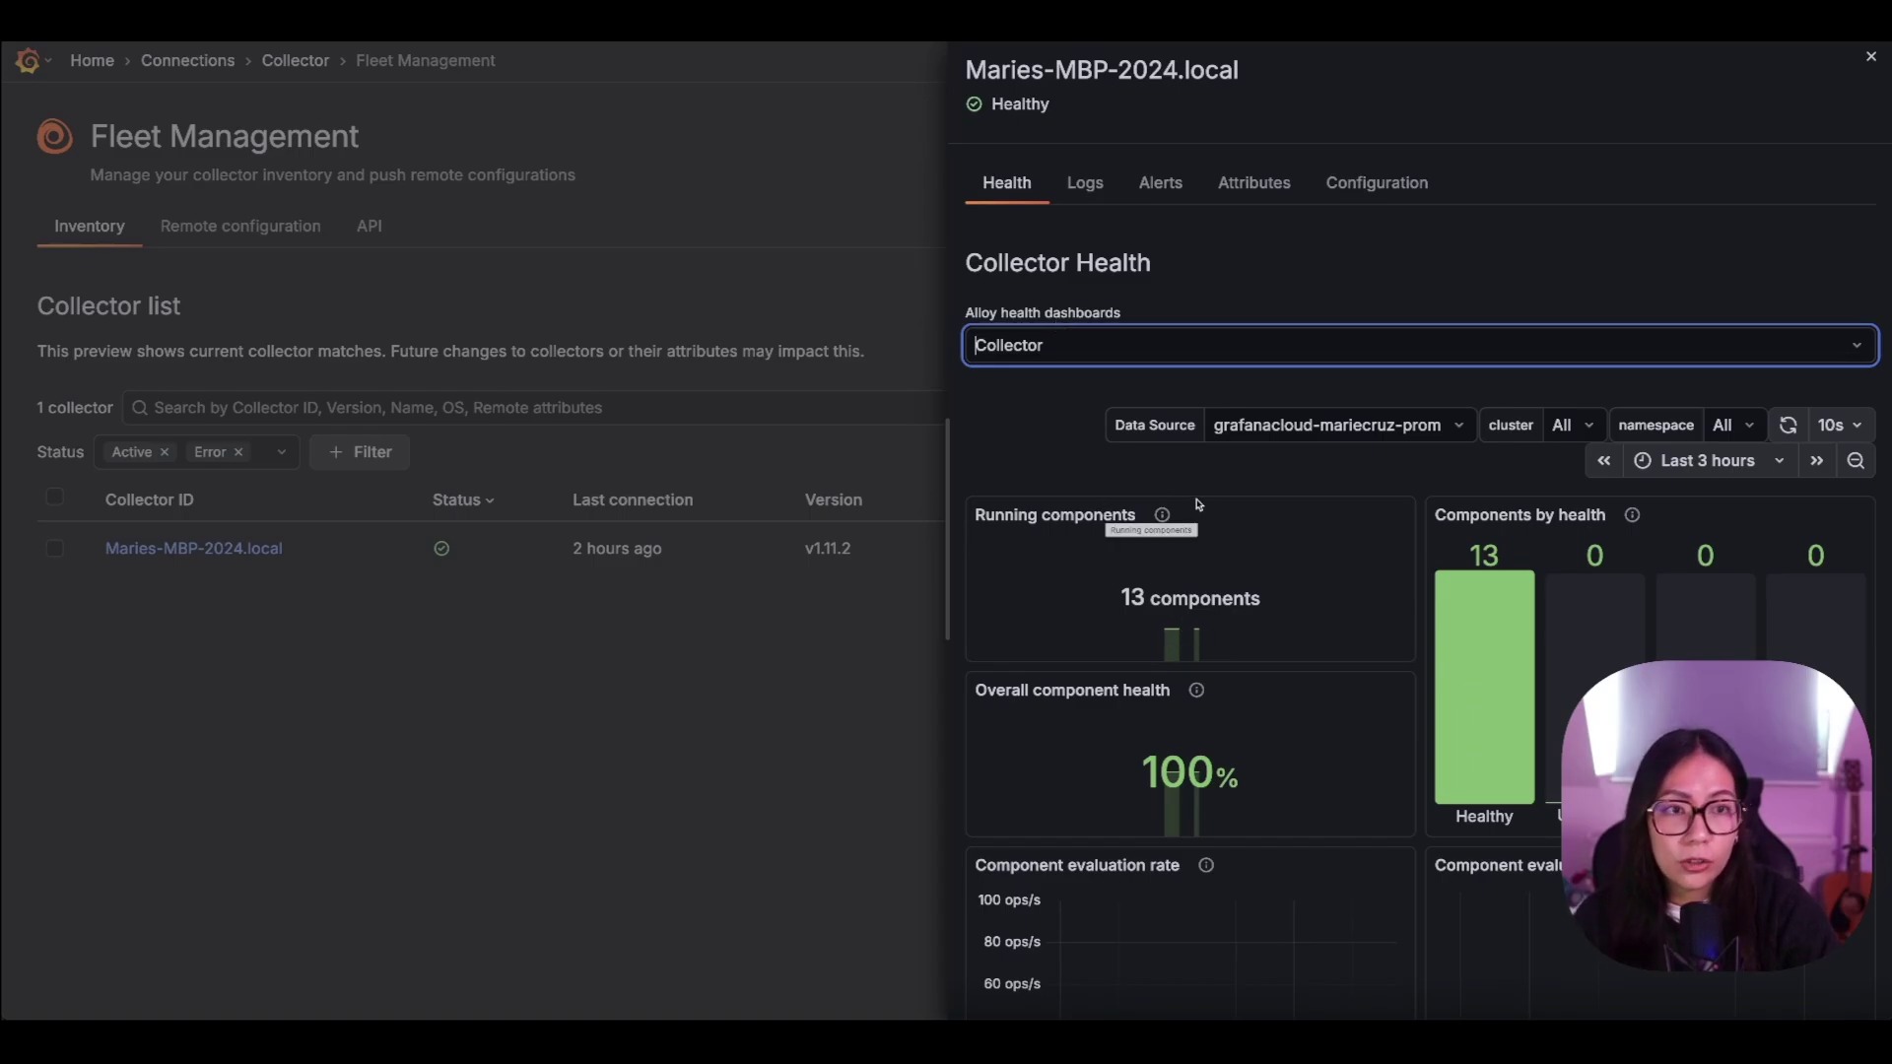
left_click(1246, 577)
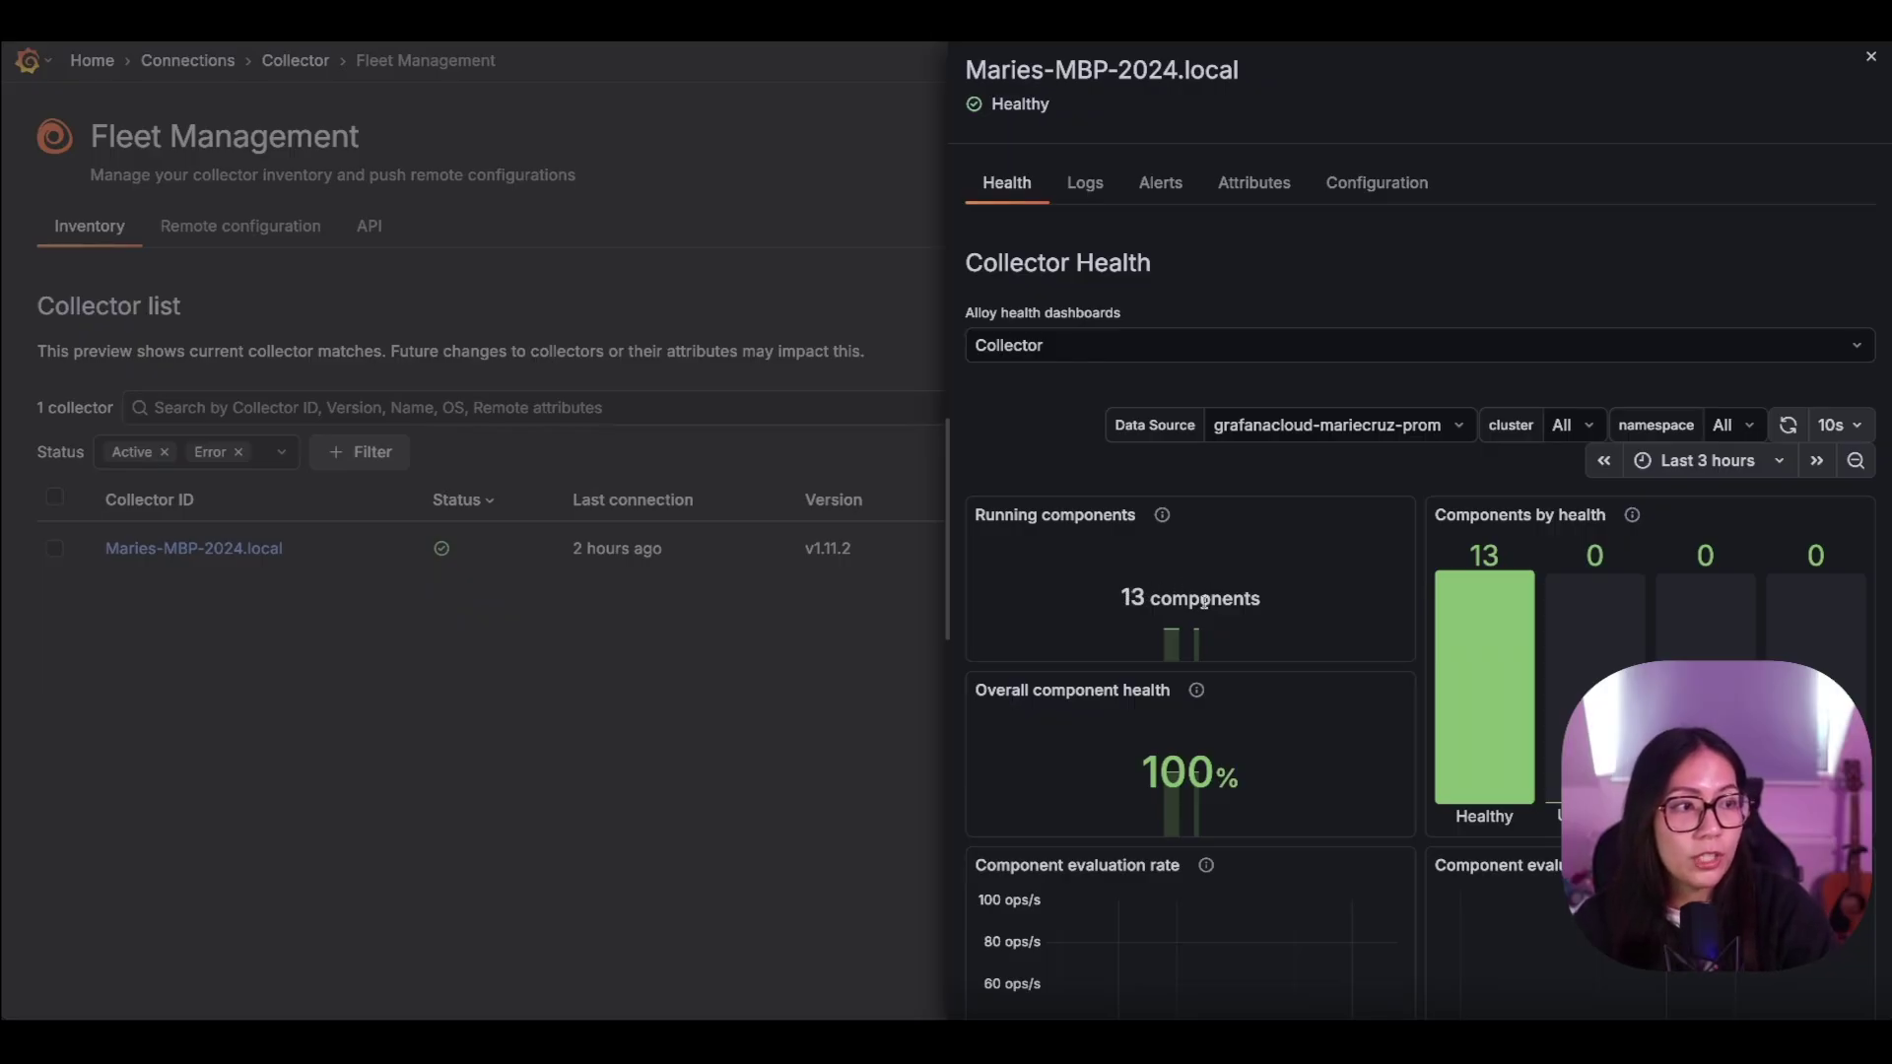
mouse_move(1195, 698)
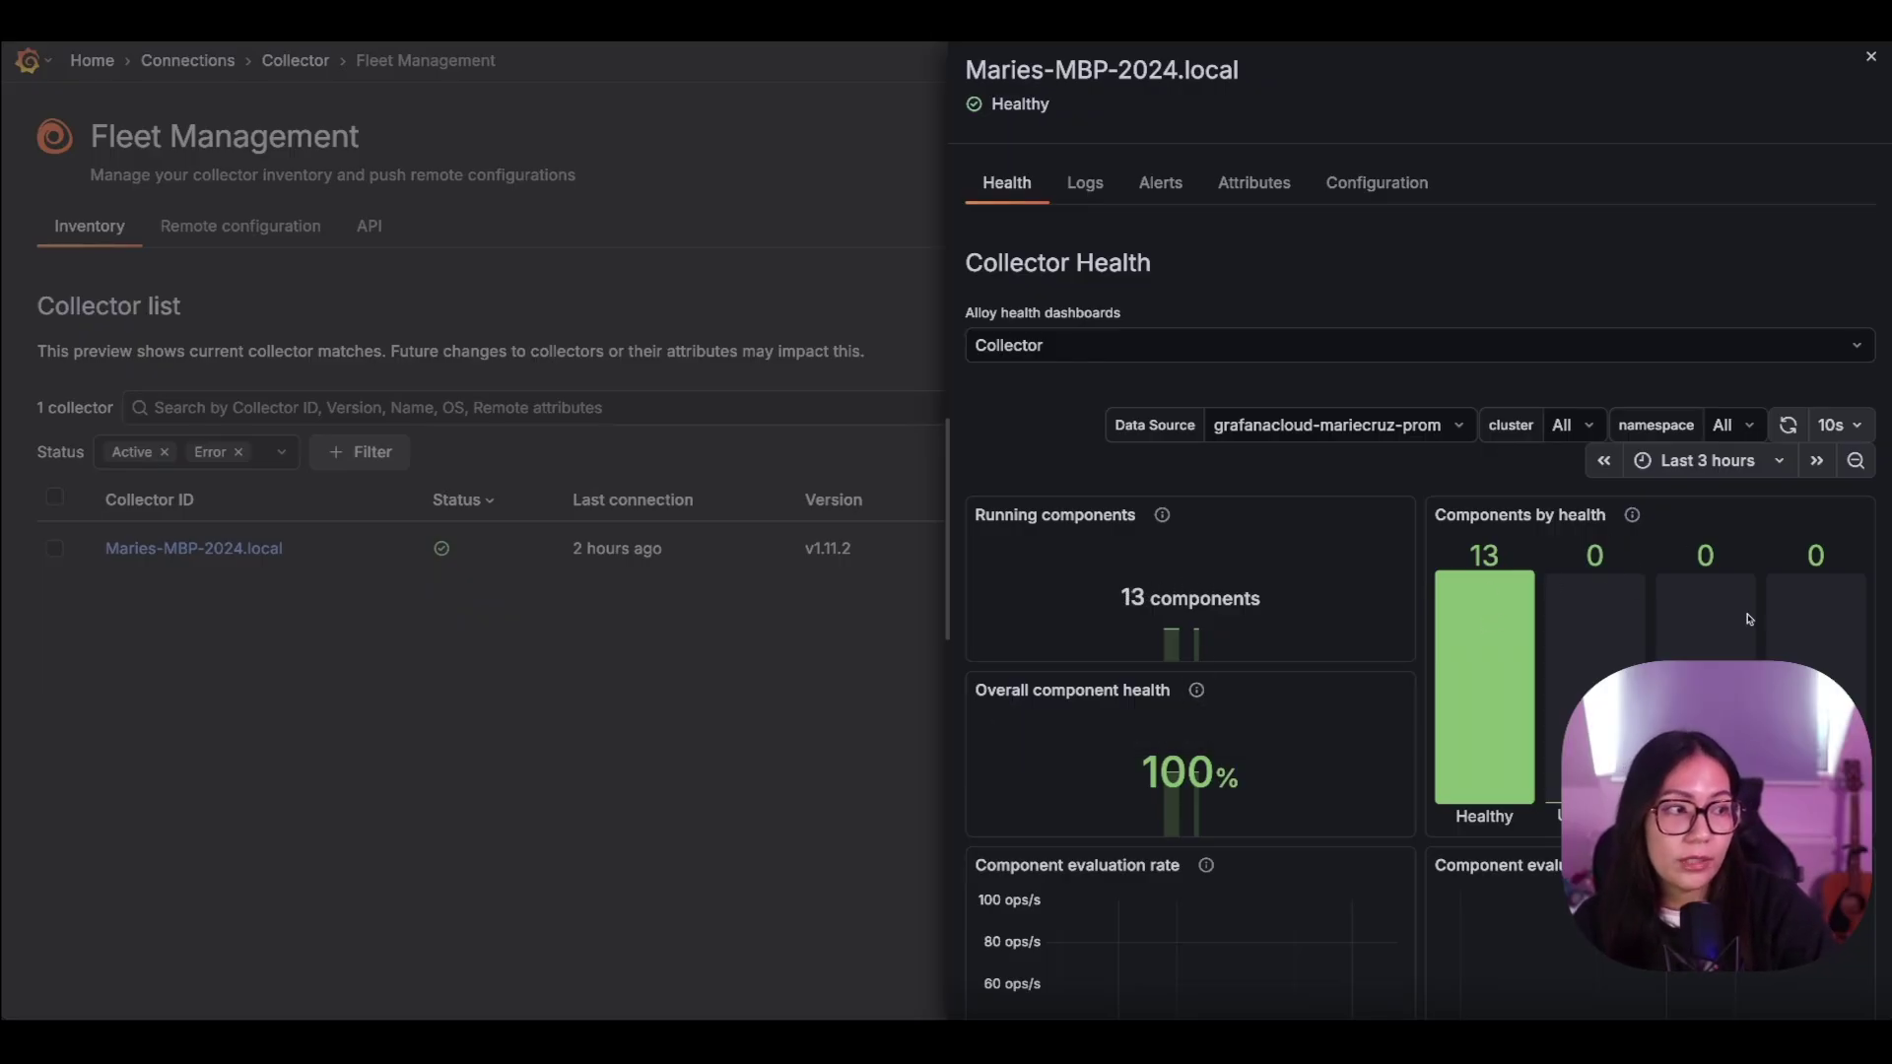
left_click(1857, 345)
left_click(1022, 427)
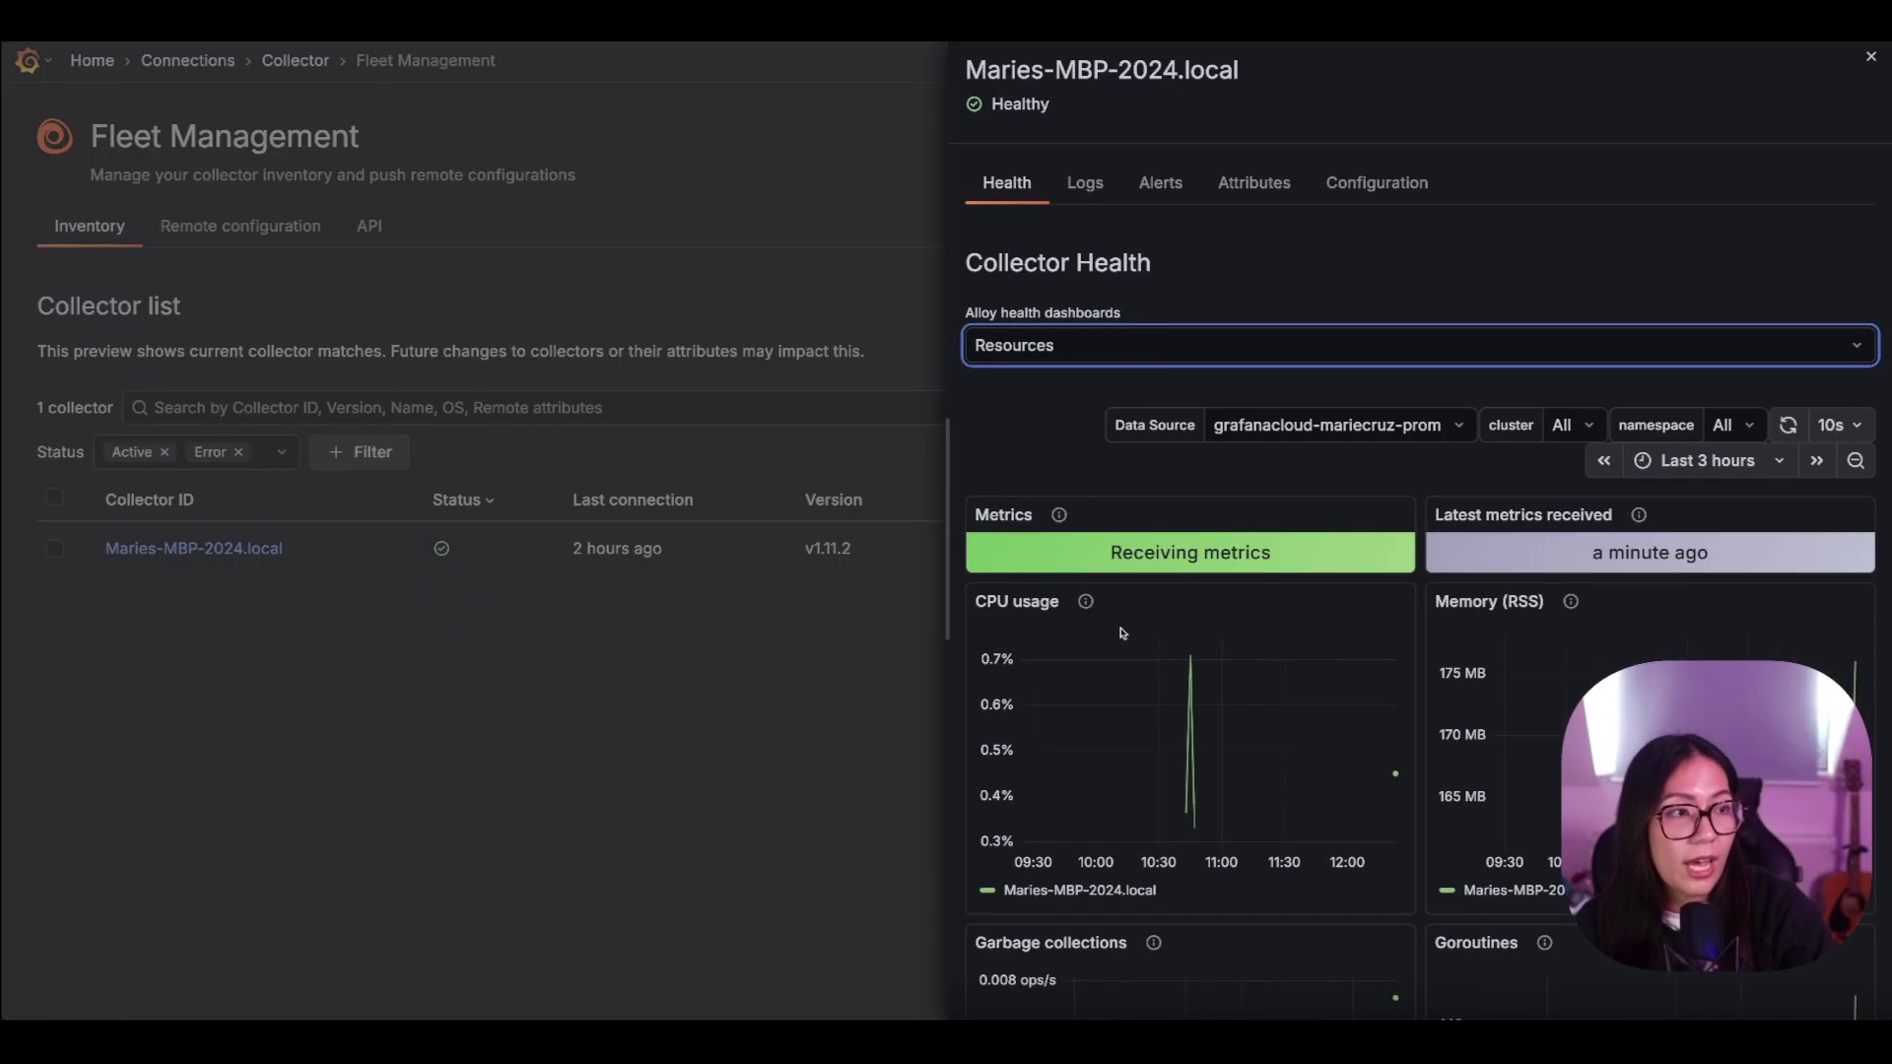
mouse_move(1088, 610)
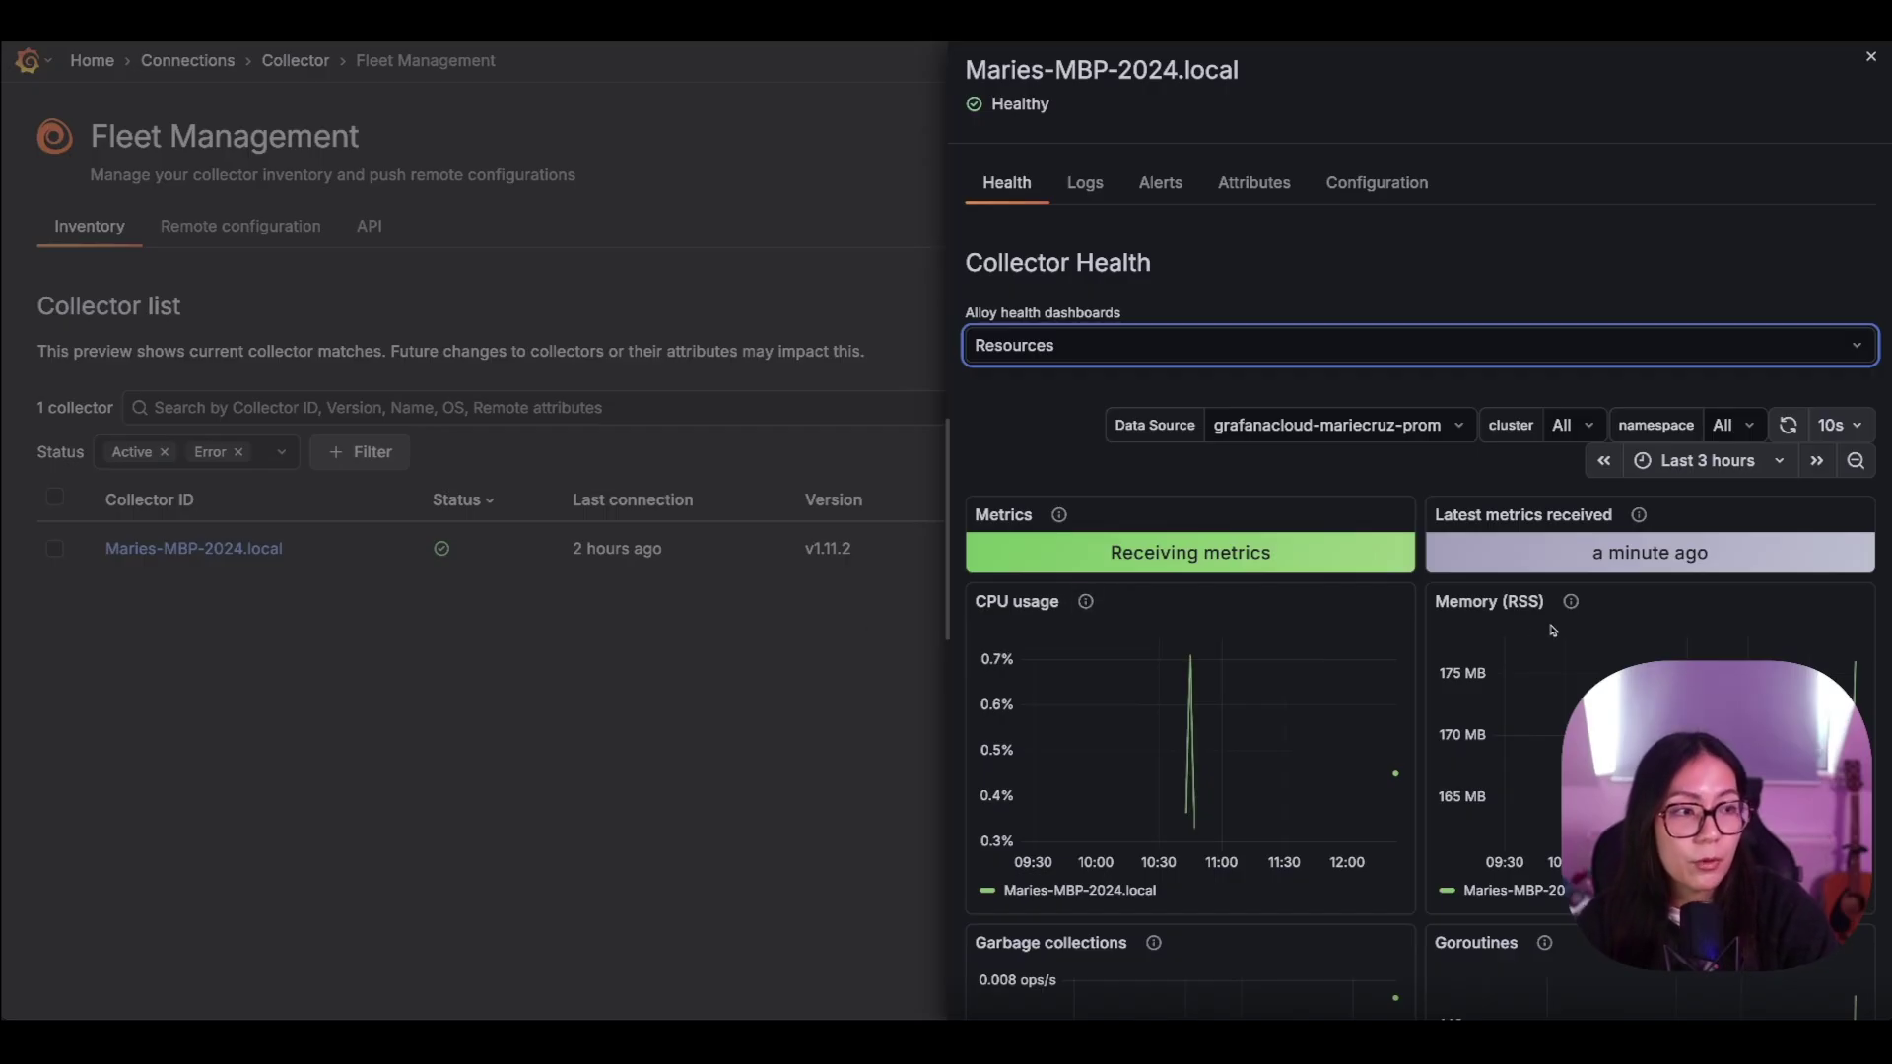
left_click(1049, 347)
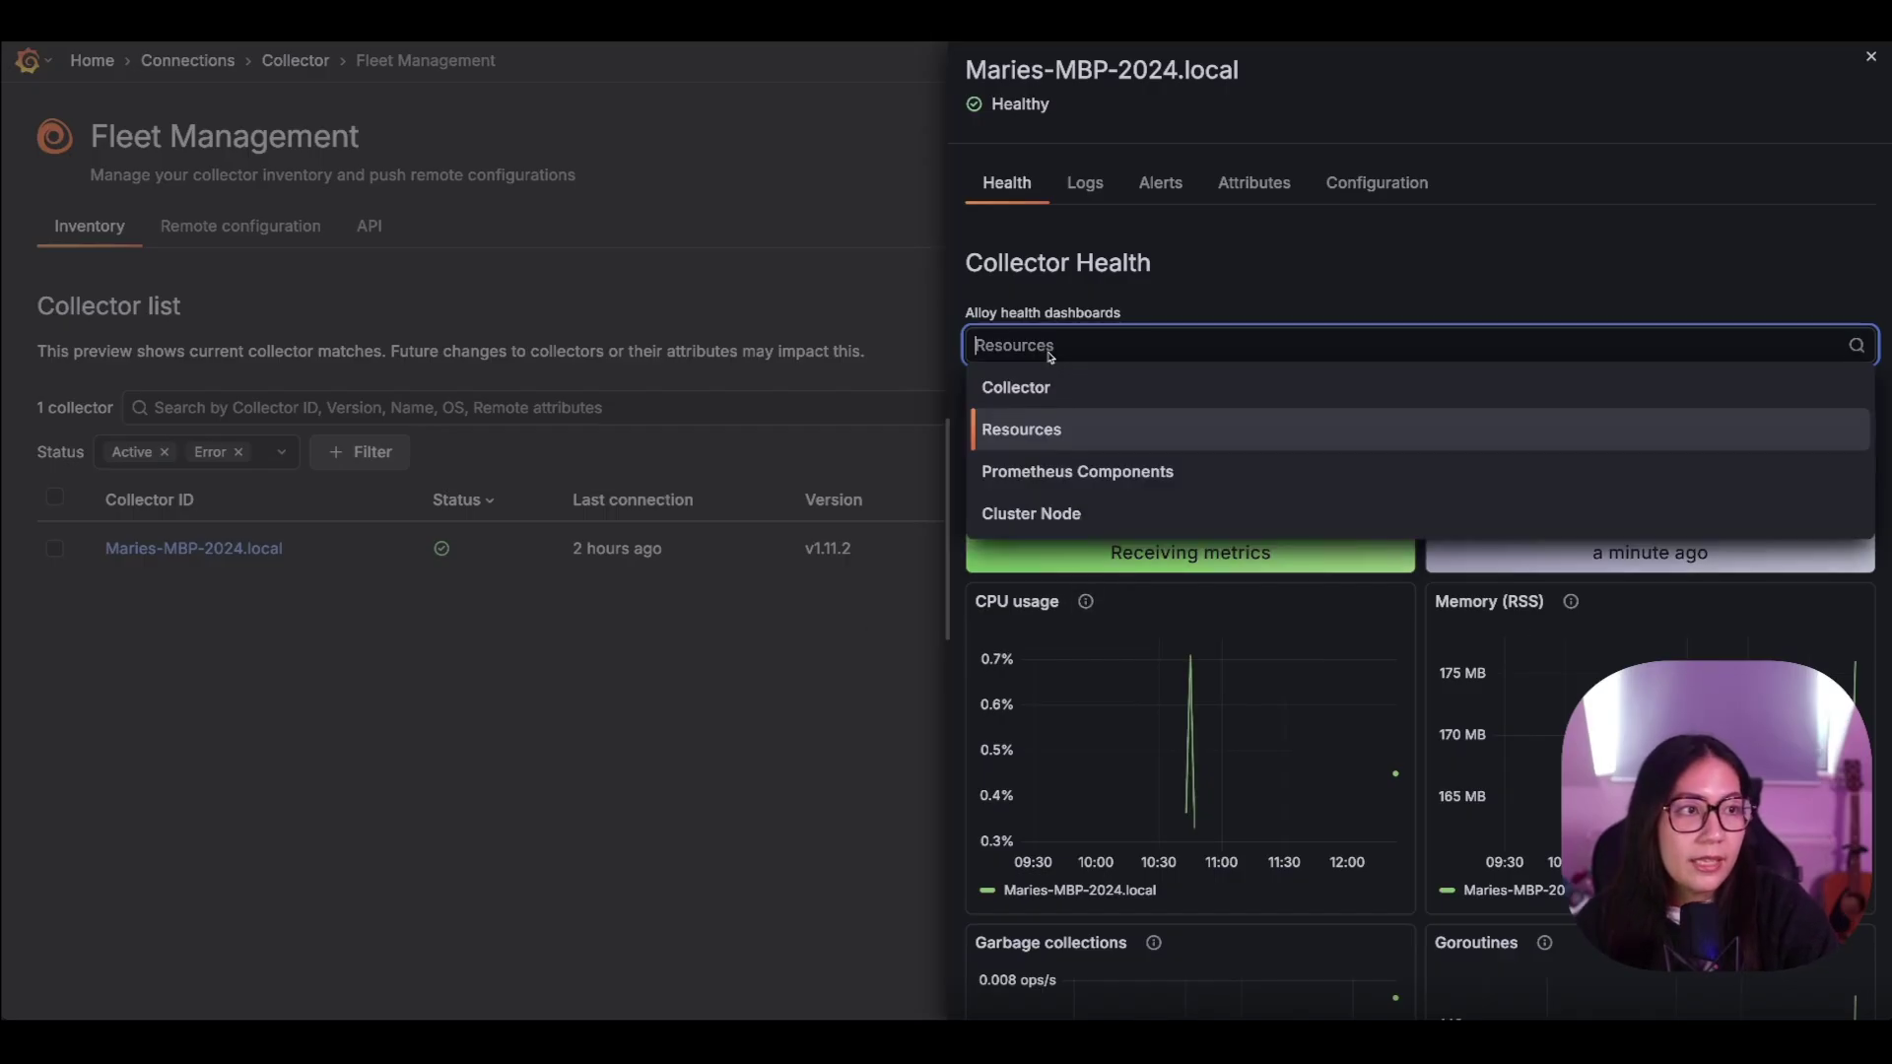
left_click(1063, 473)
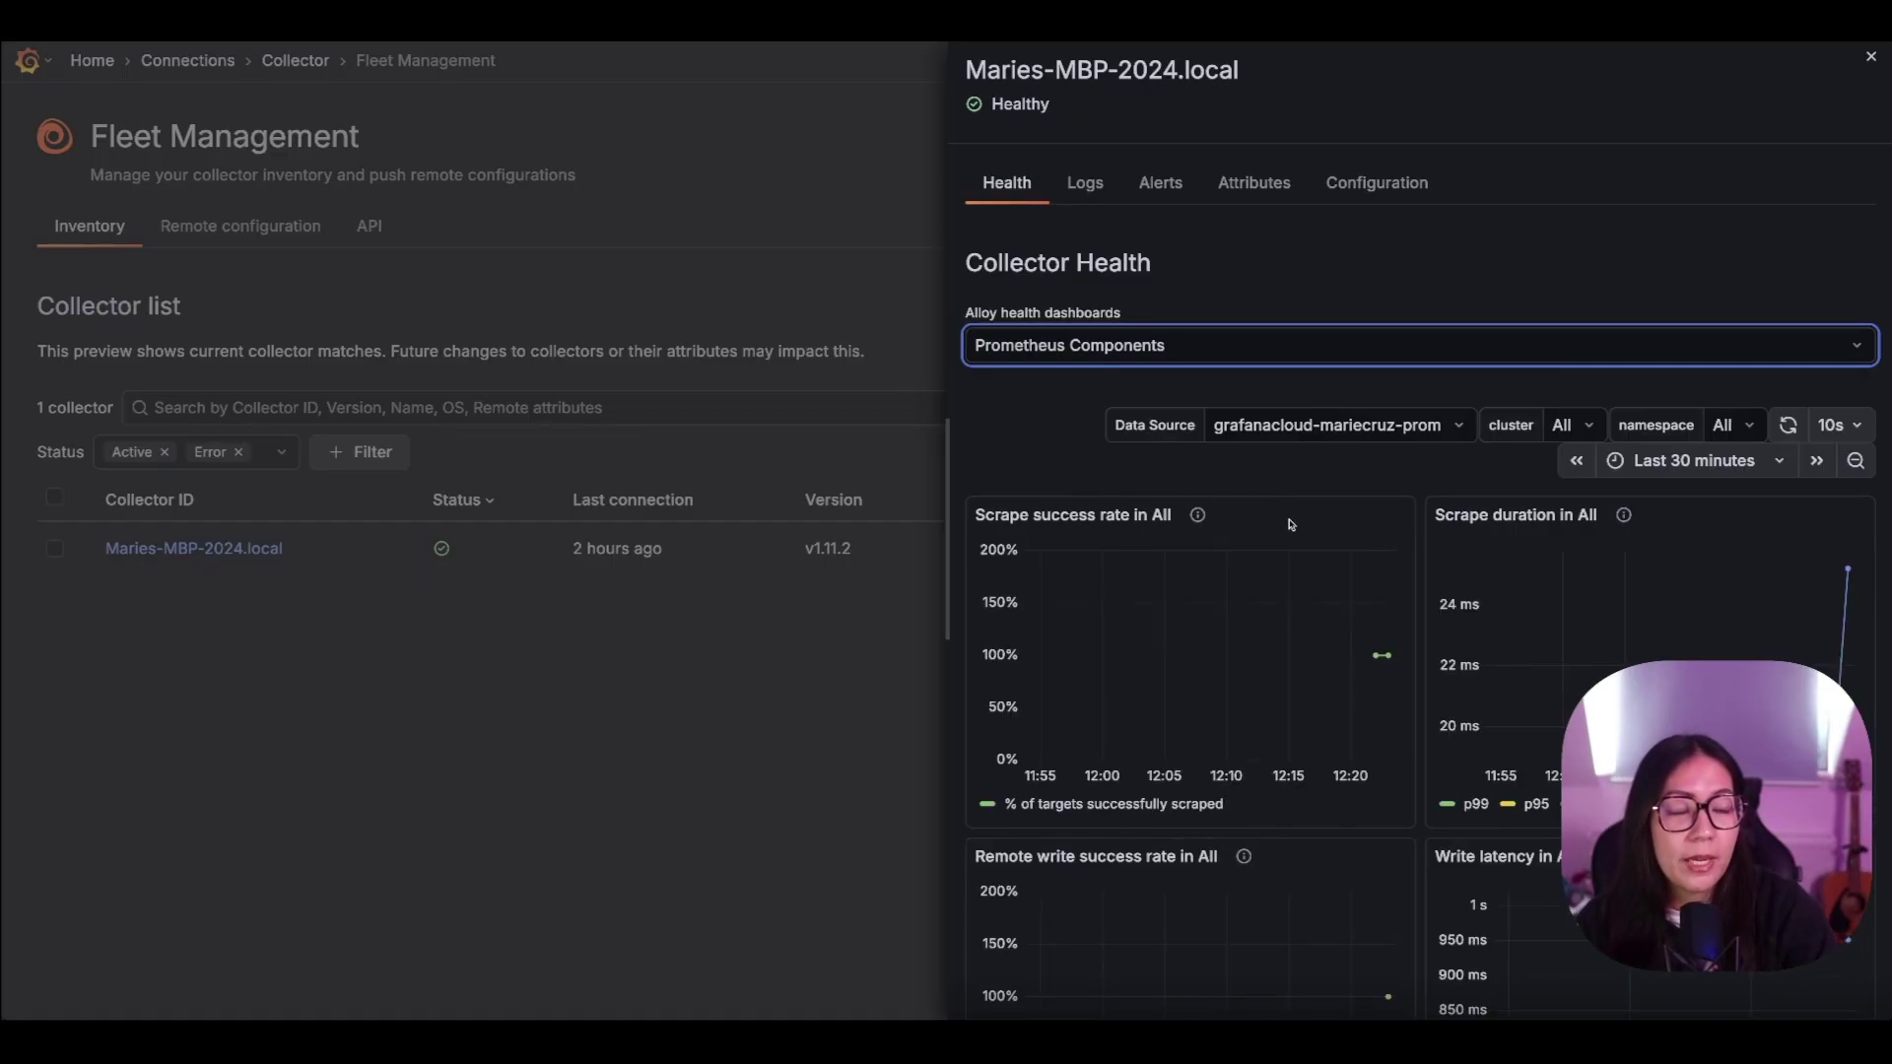
scroll(1296, 526, "down", 3)
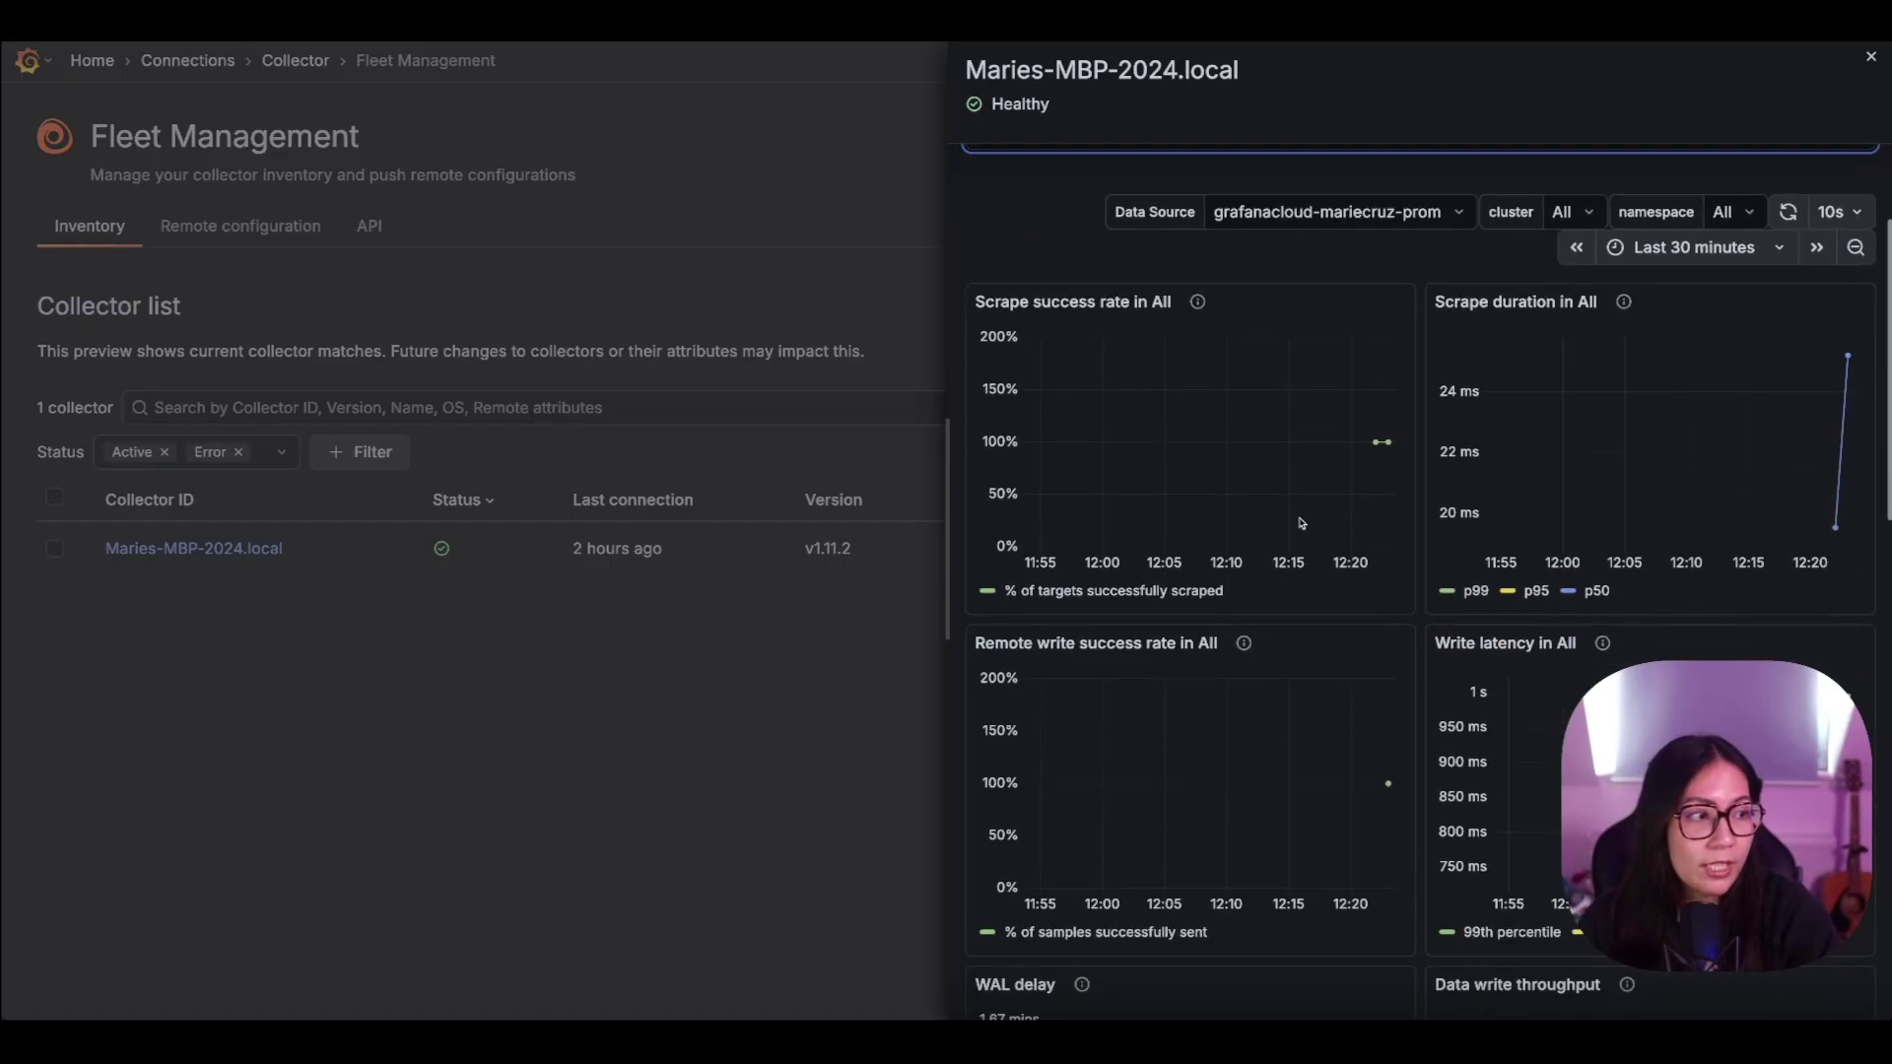
mouse_move(1625, 327)
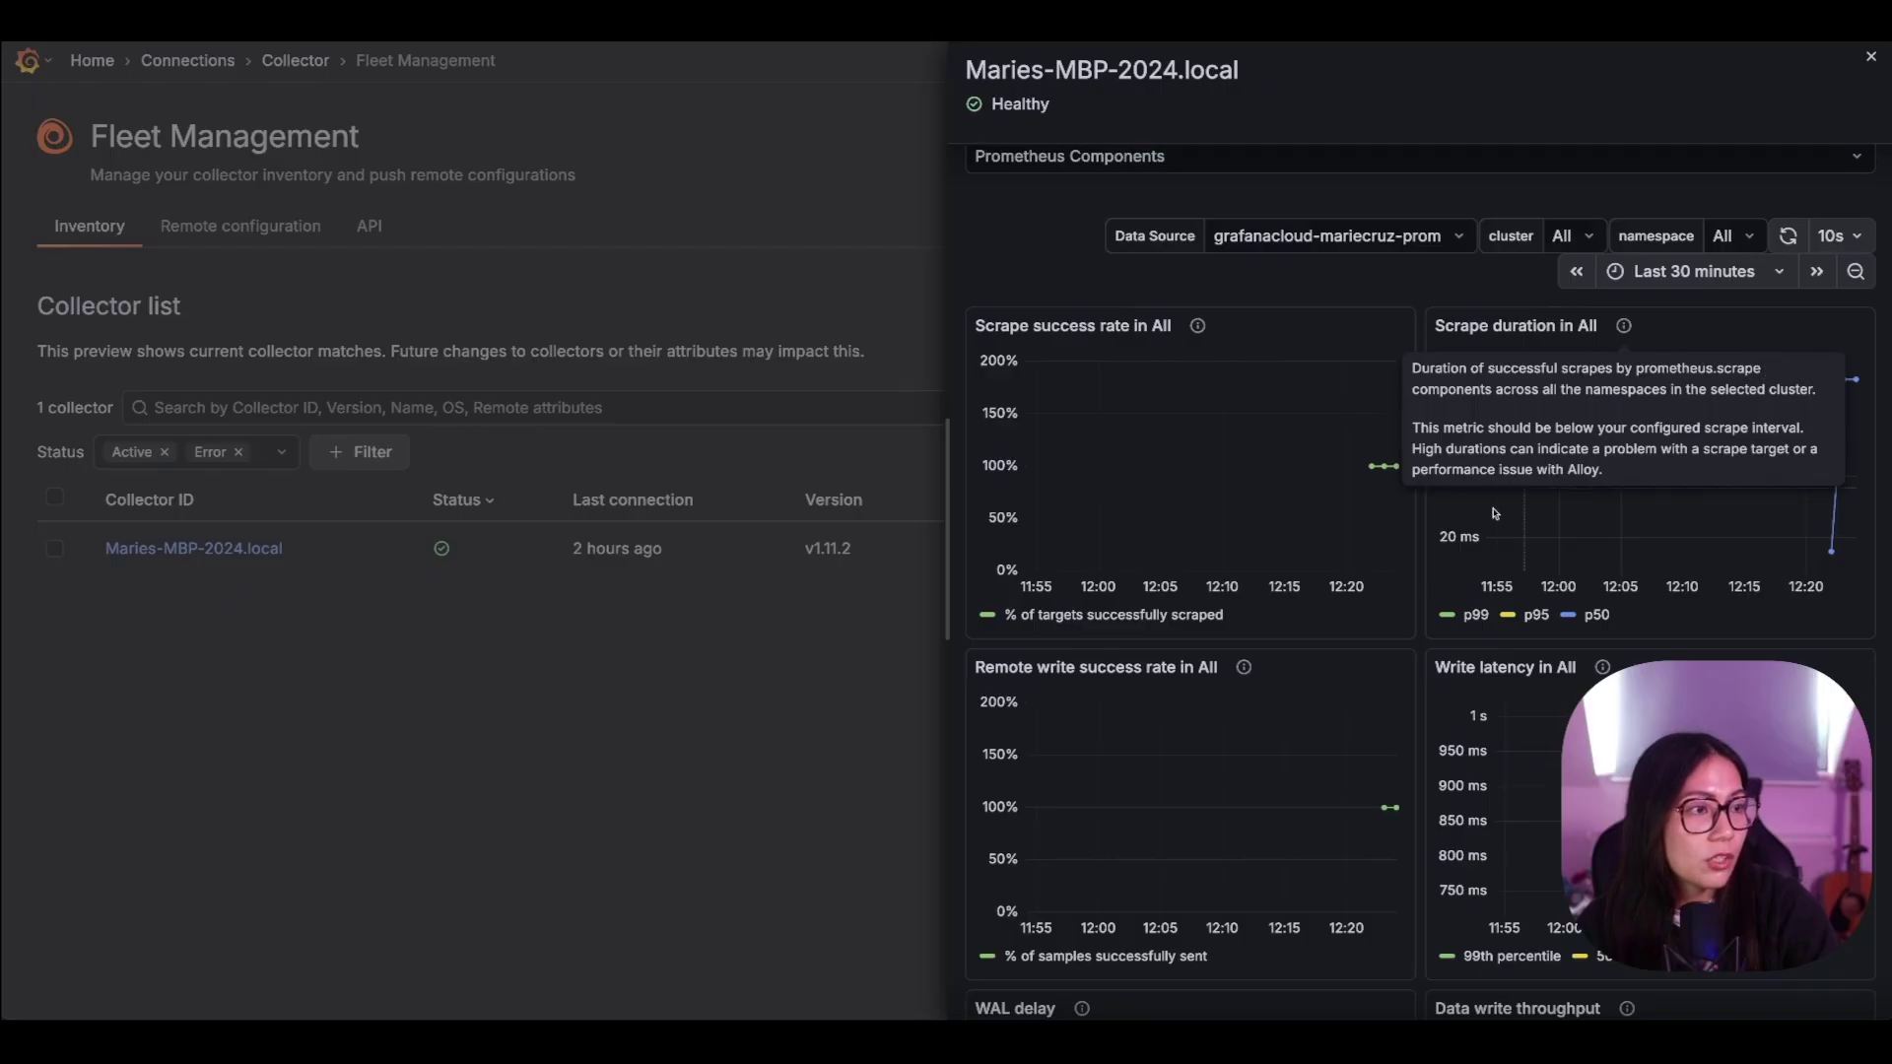
mouse_move(1244, 667)
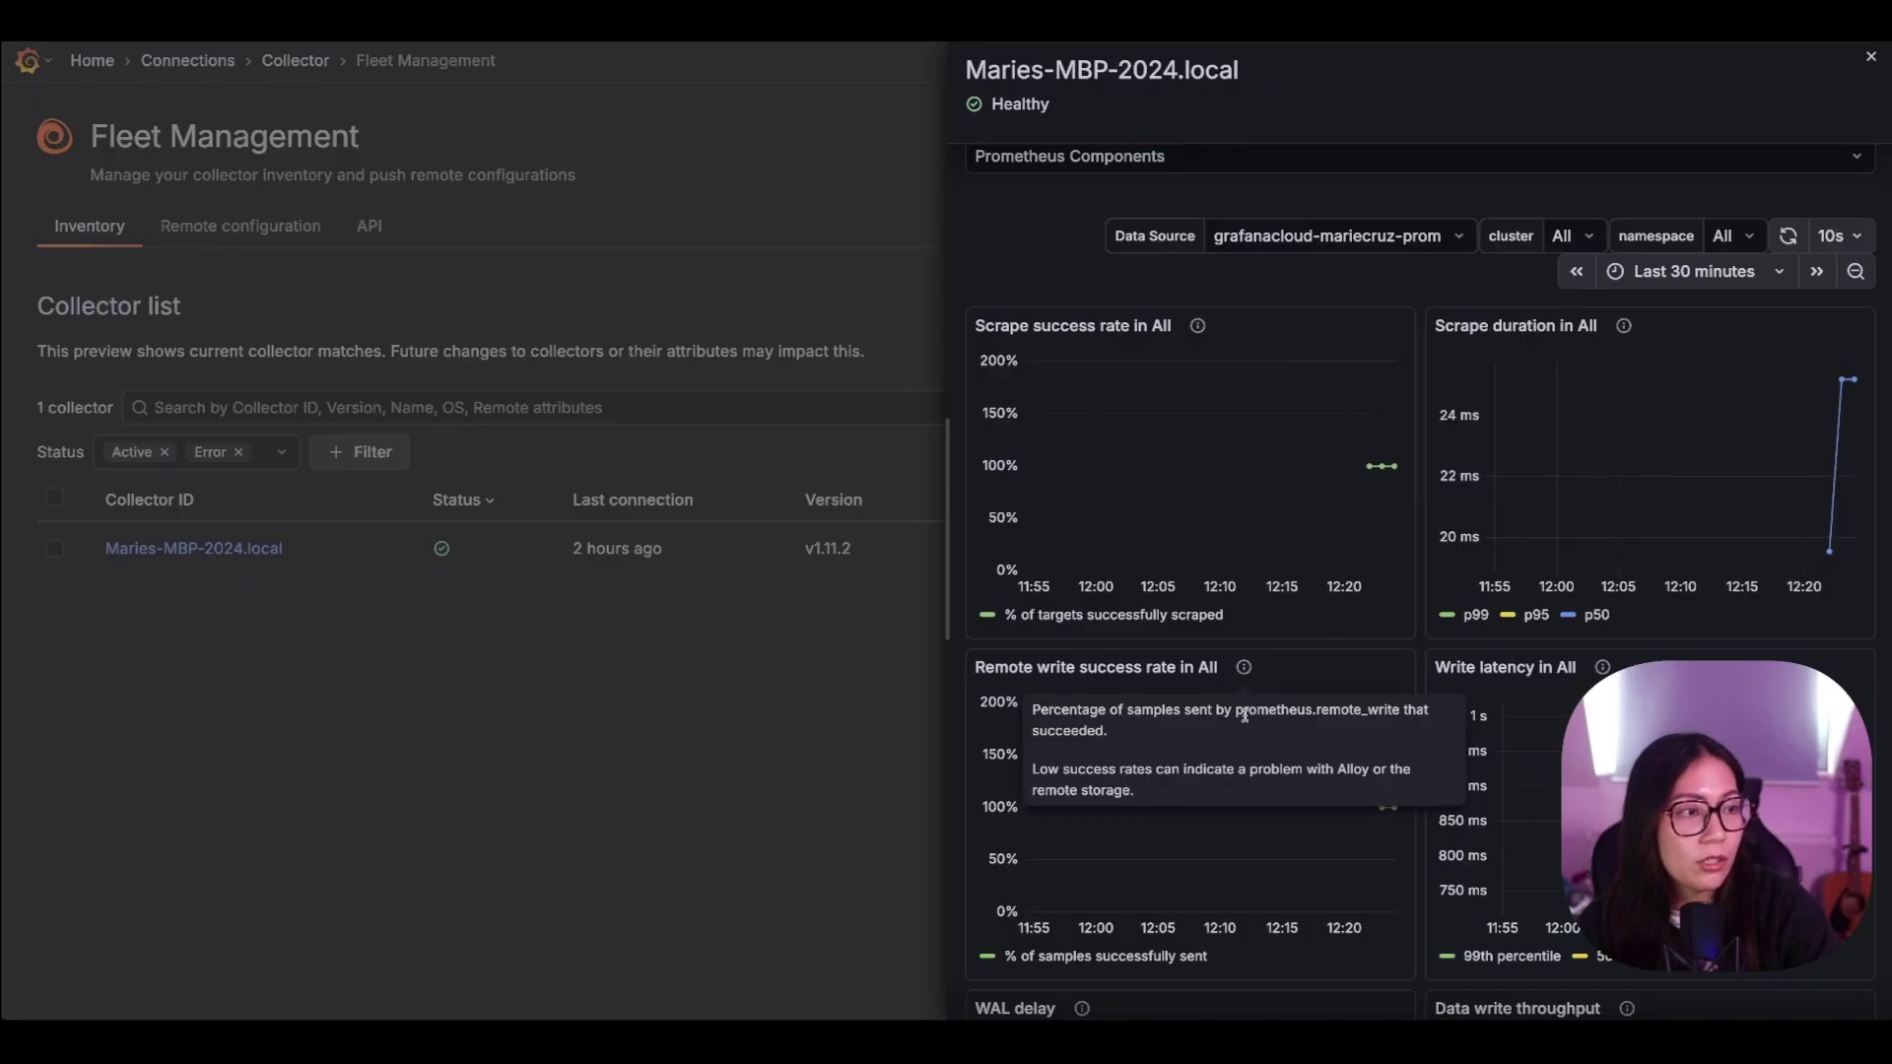
scroll(1384, 710, "up", 3)
left_click(1052, 346)
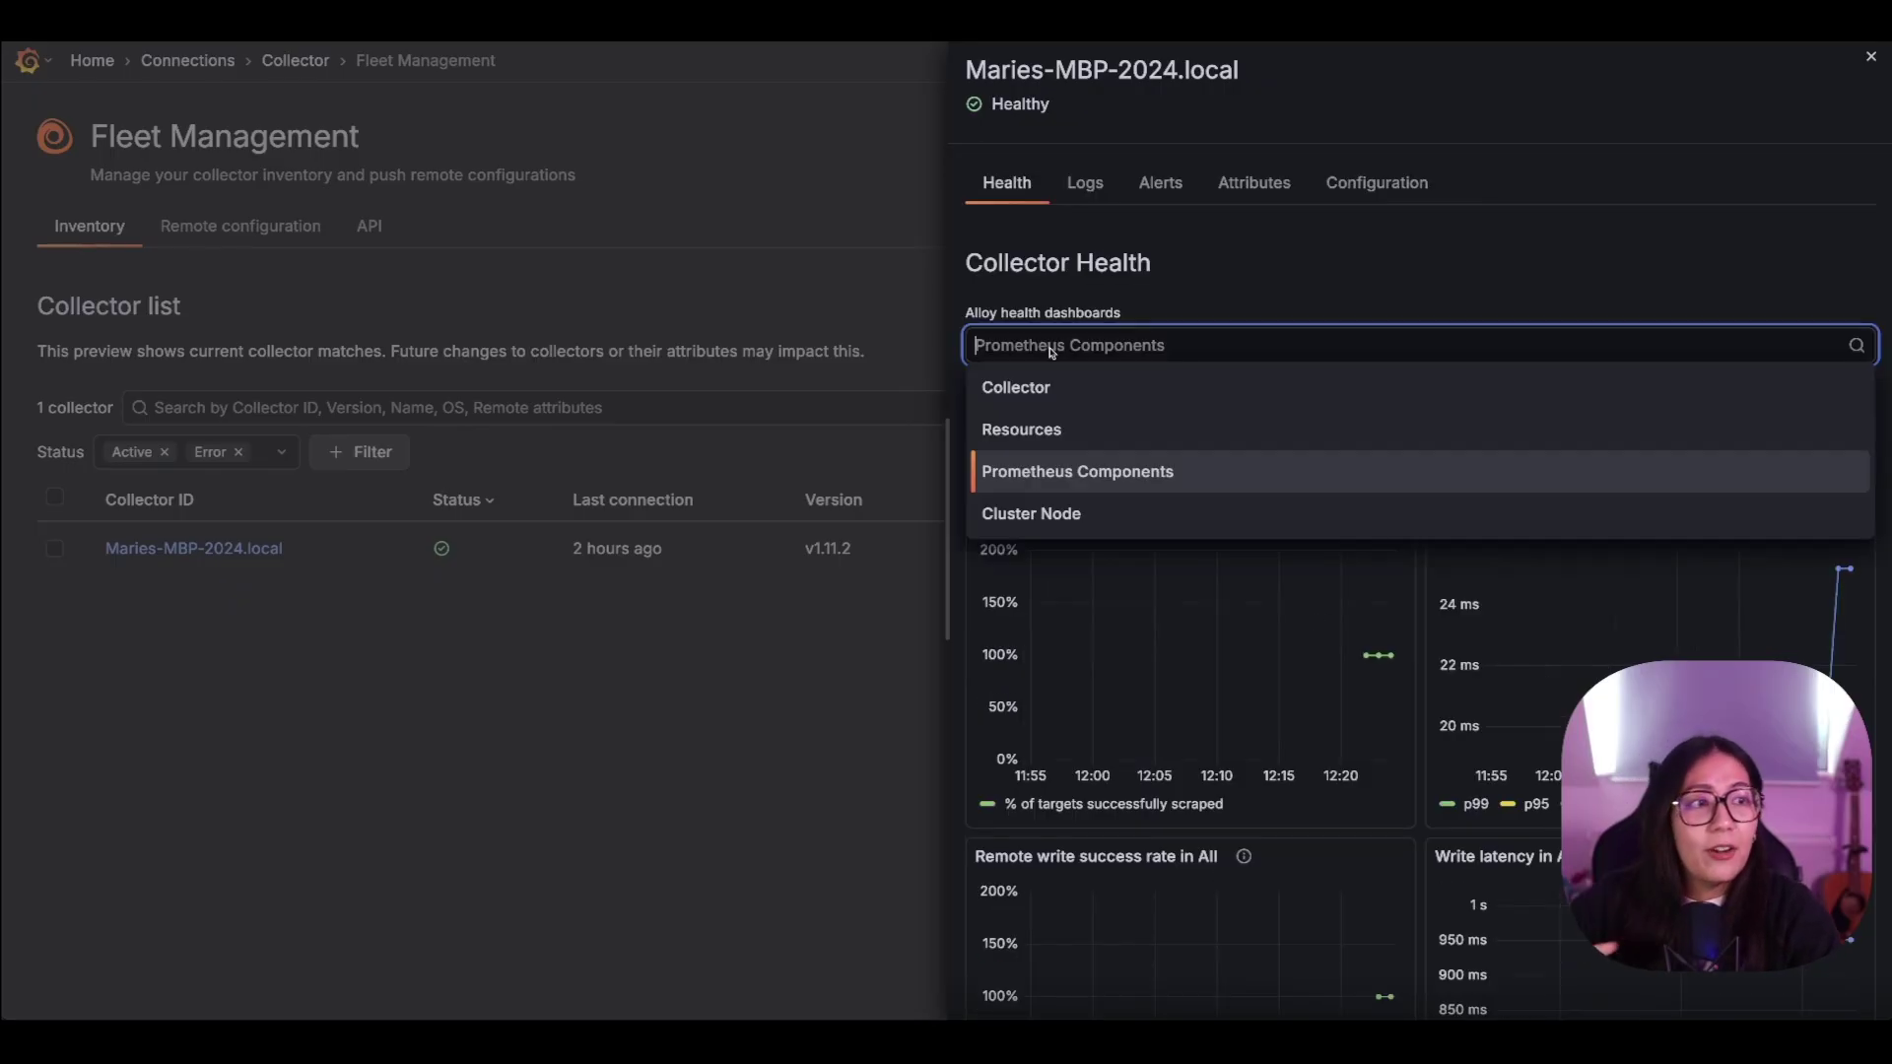
left_click(1020, 390)
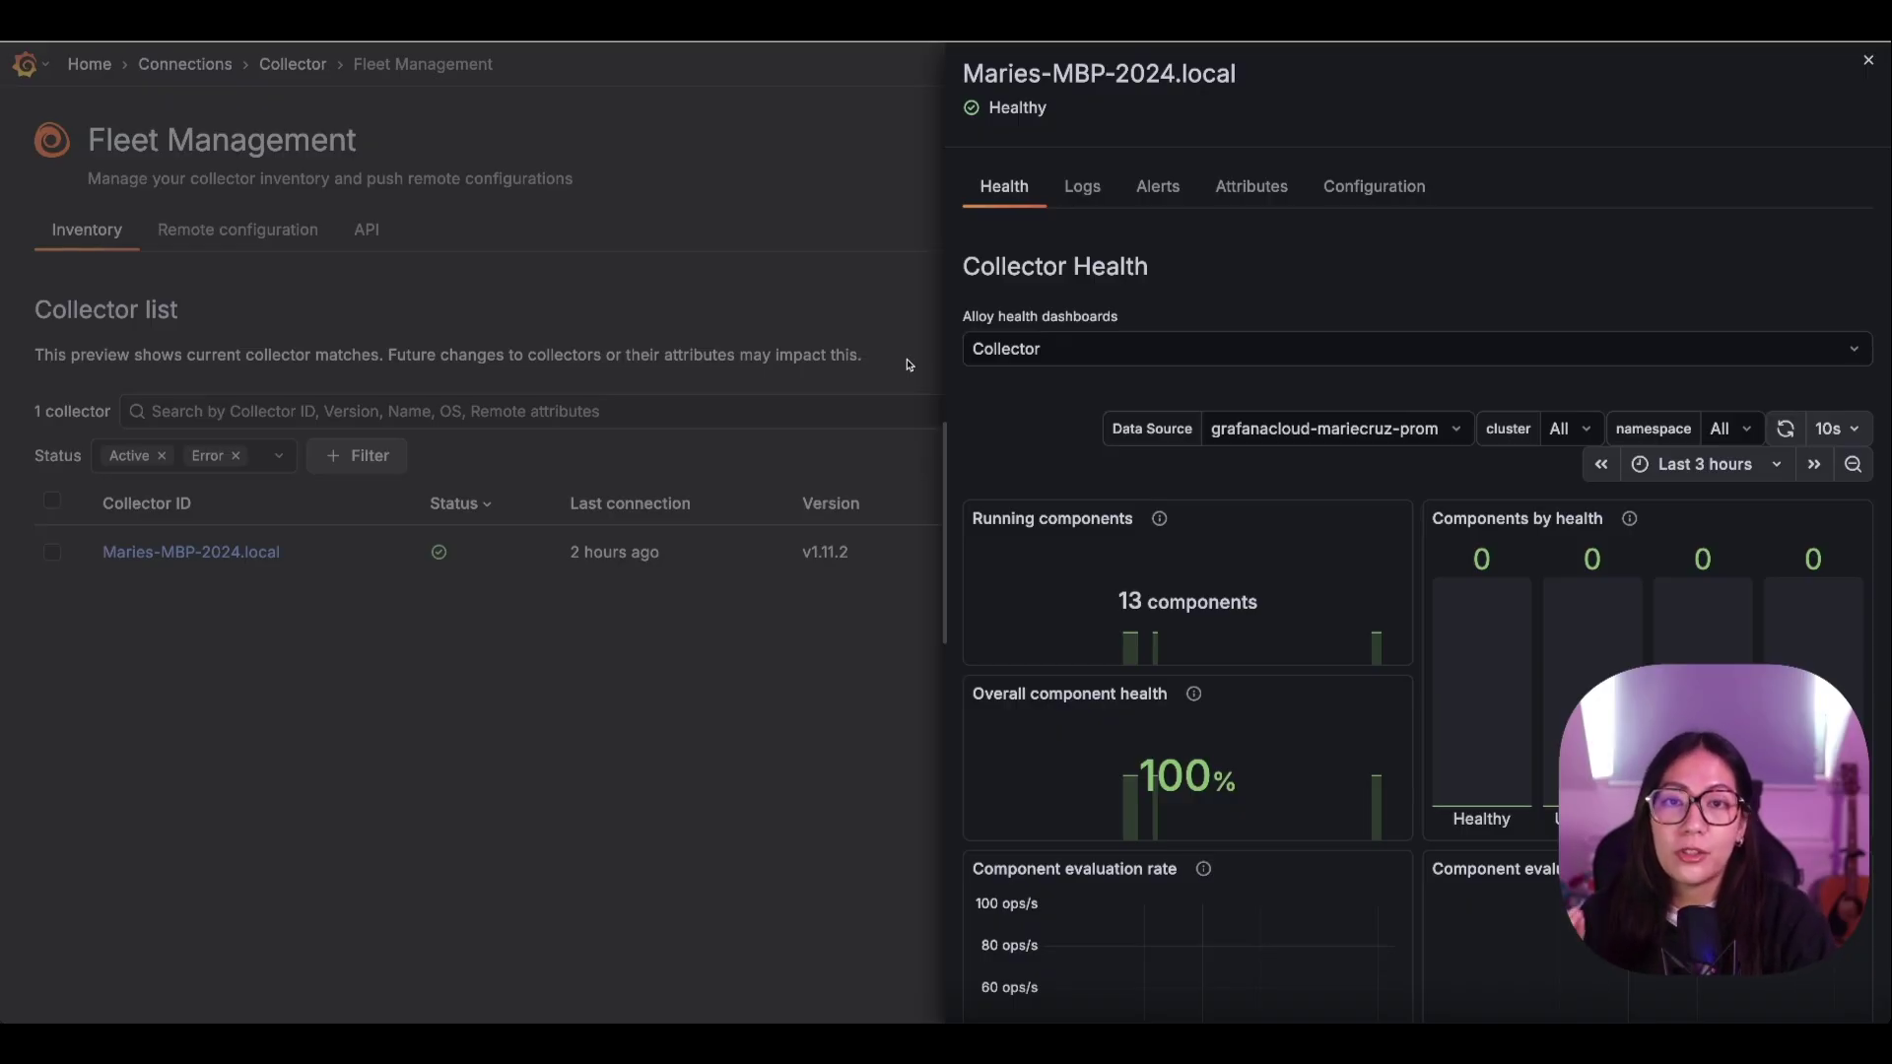
Step: Display the registered collector's internal logs in its Logs tab and scroll through them
left_click(1082, 193)
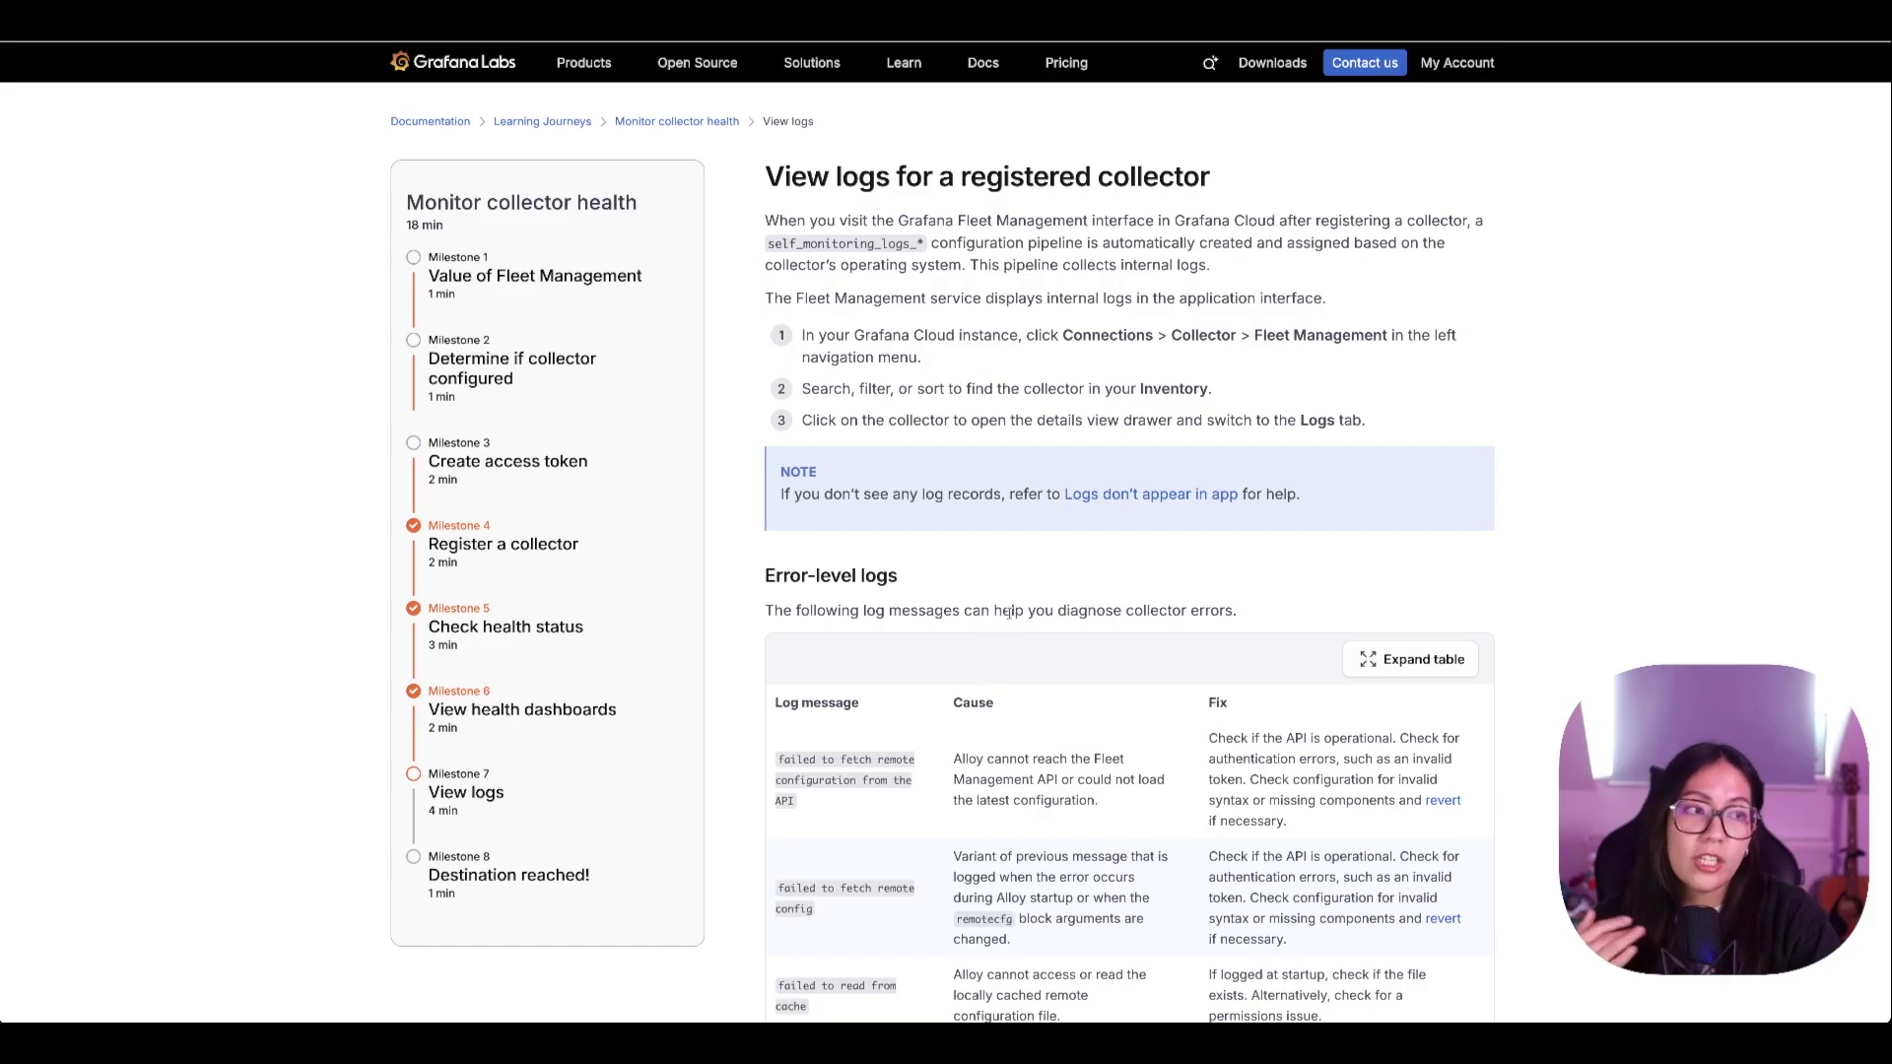
scroll(1010, 613, "down", 1)
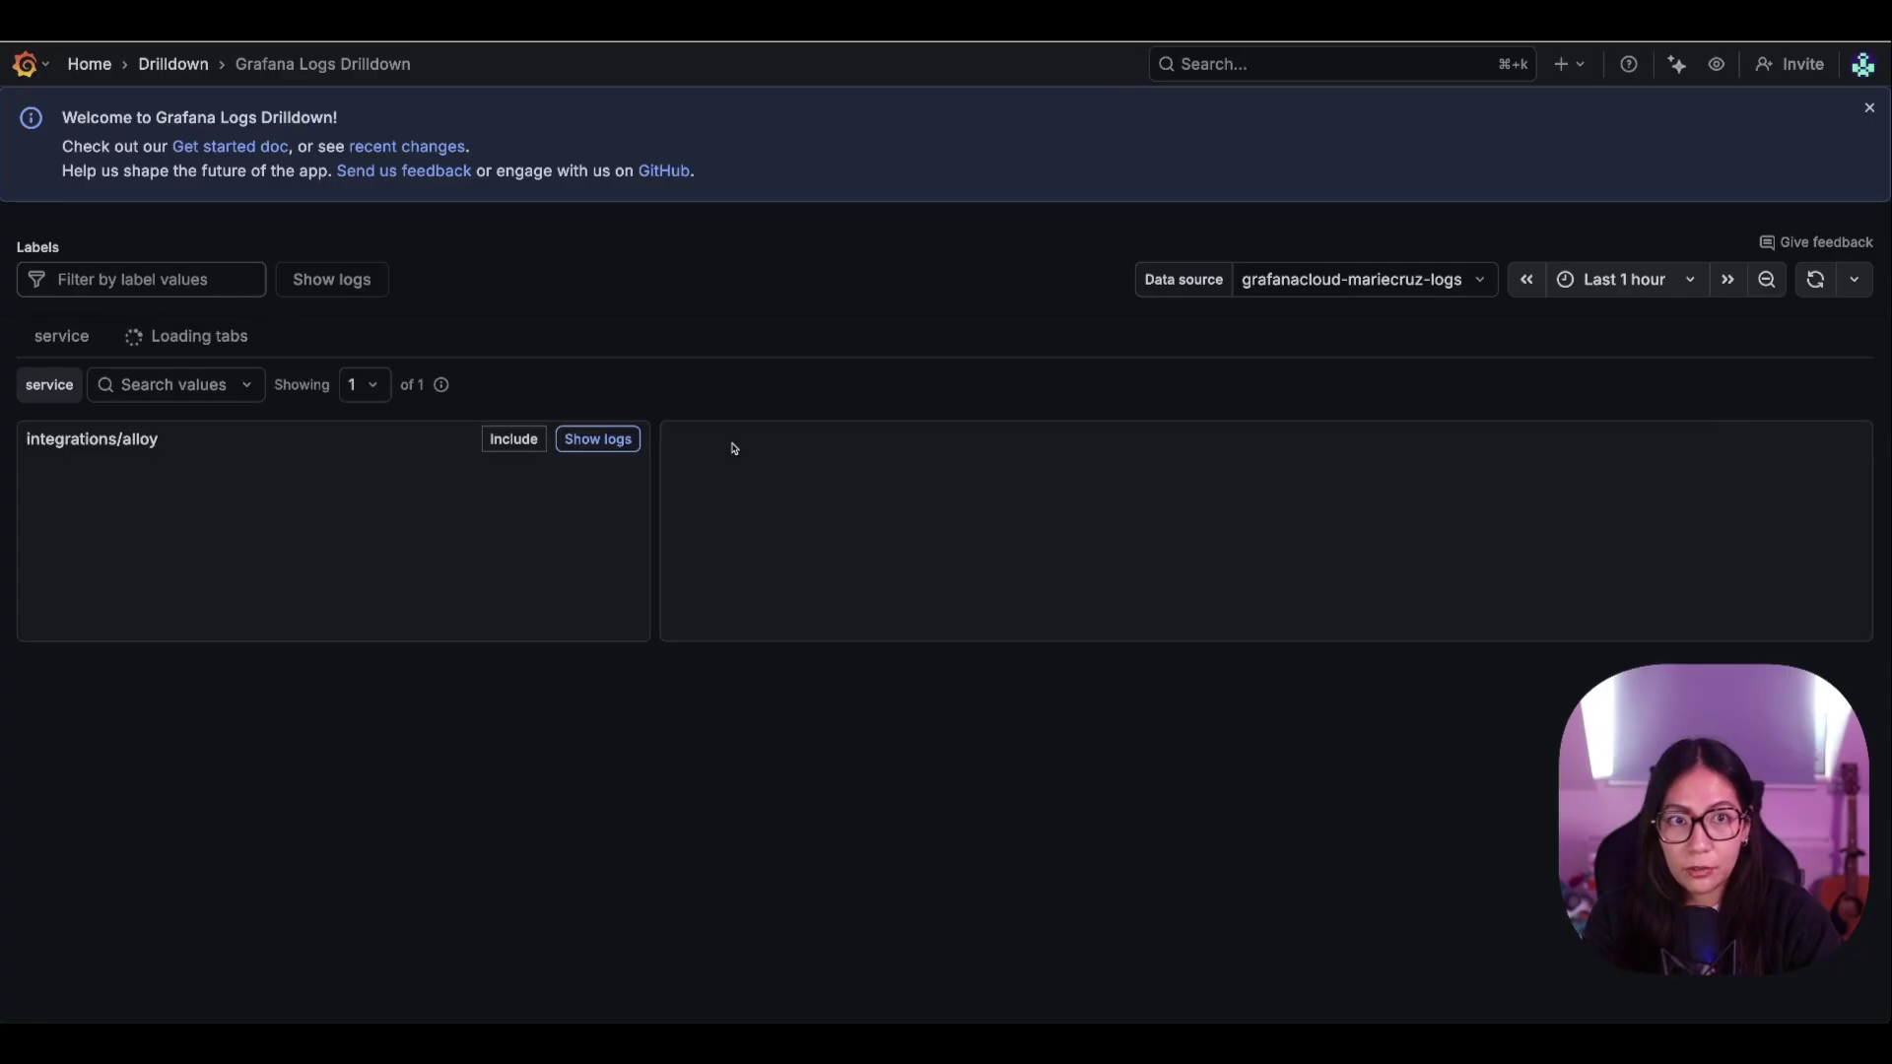
Step: Show only error-level integrations/alloy logs over the last 6 hours, 66 entries
left_click(1624, 279)
left_click(1577, 595)
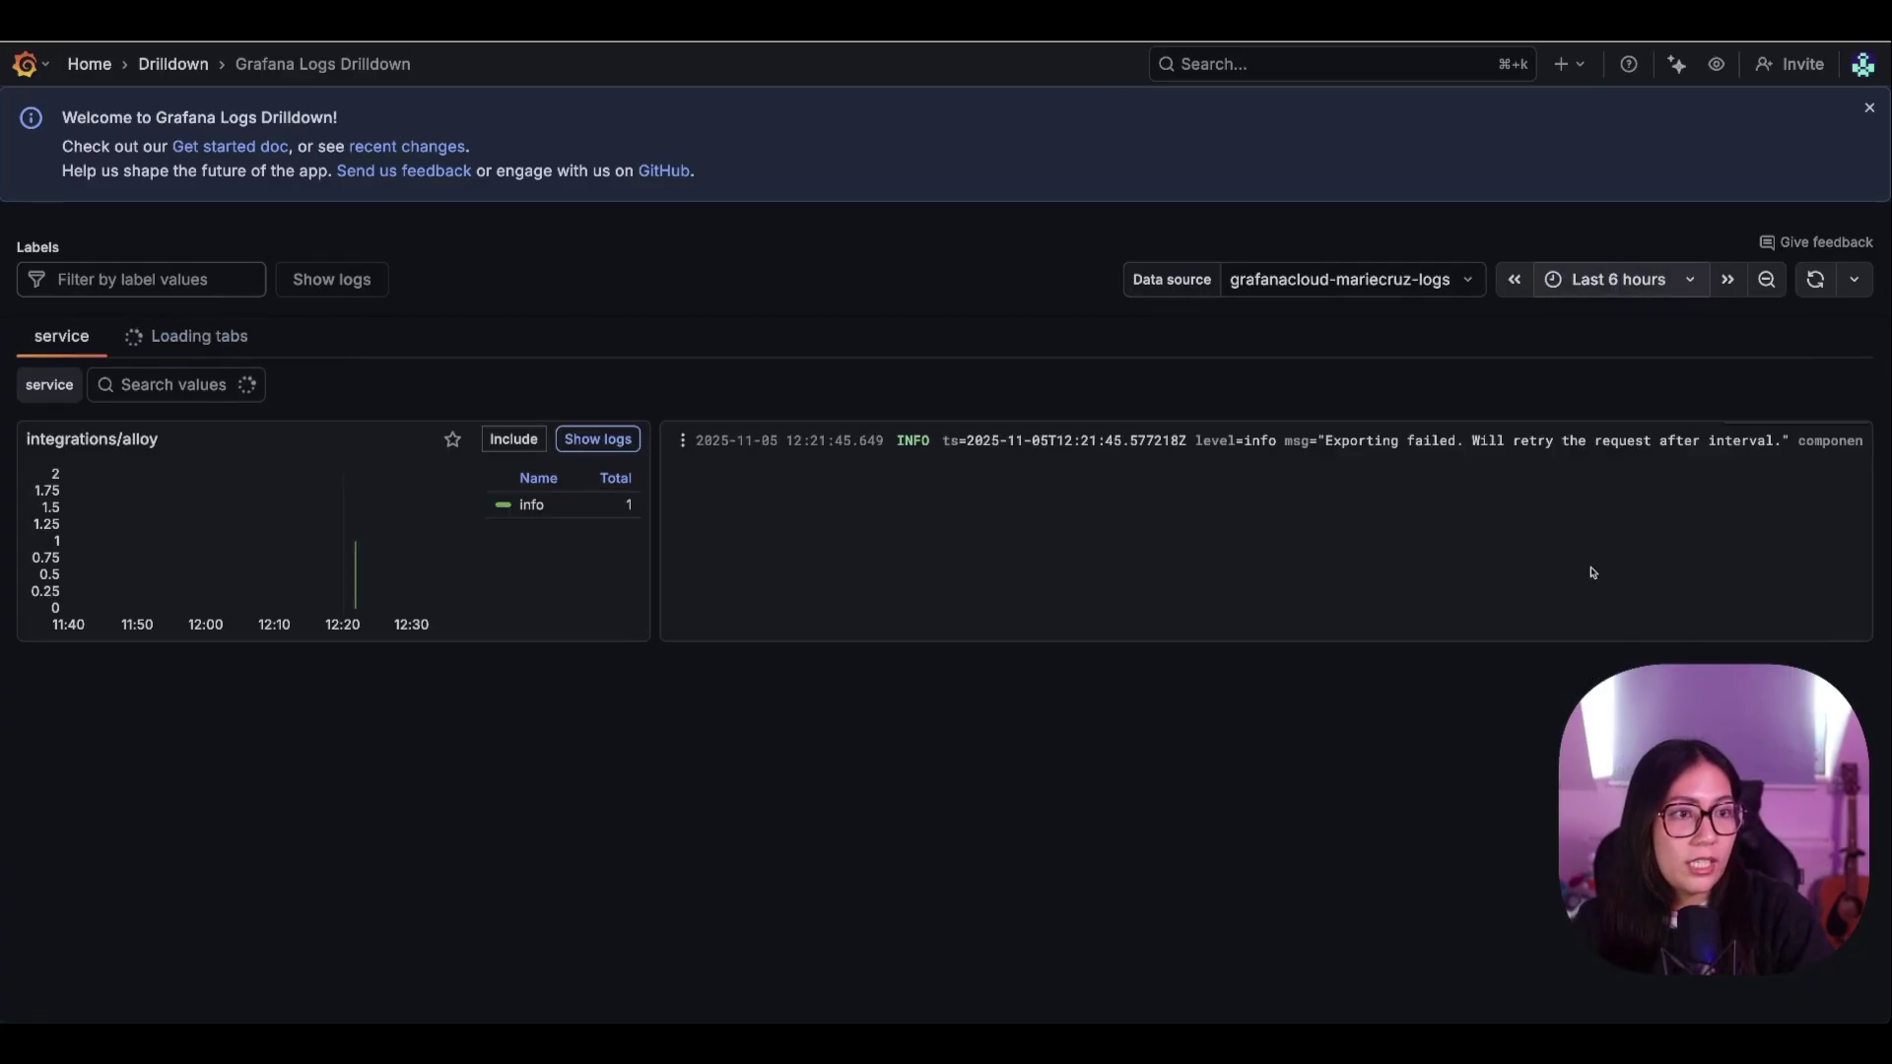
left_click(596, 439)
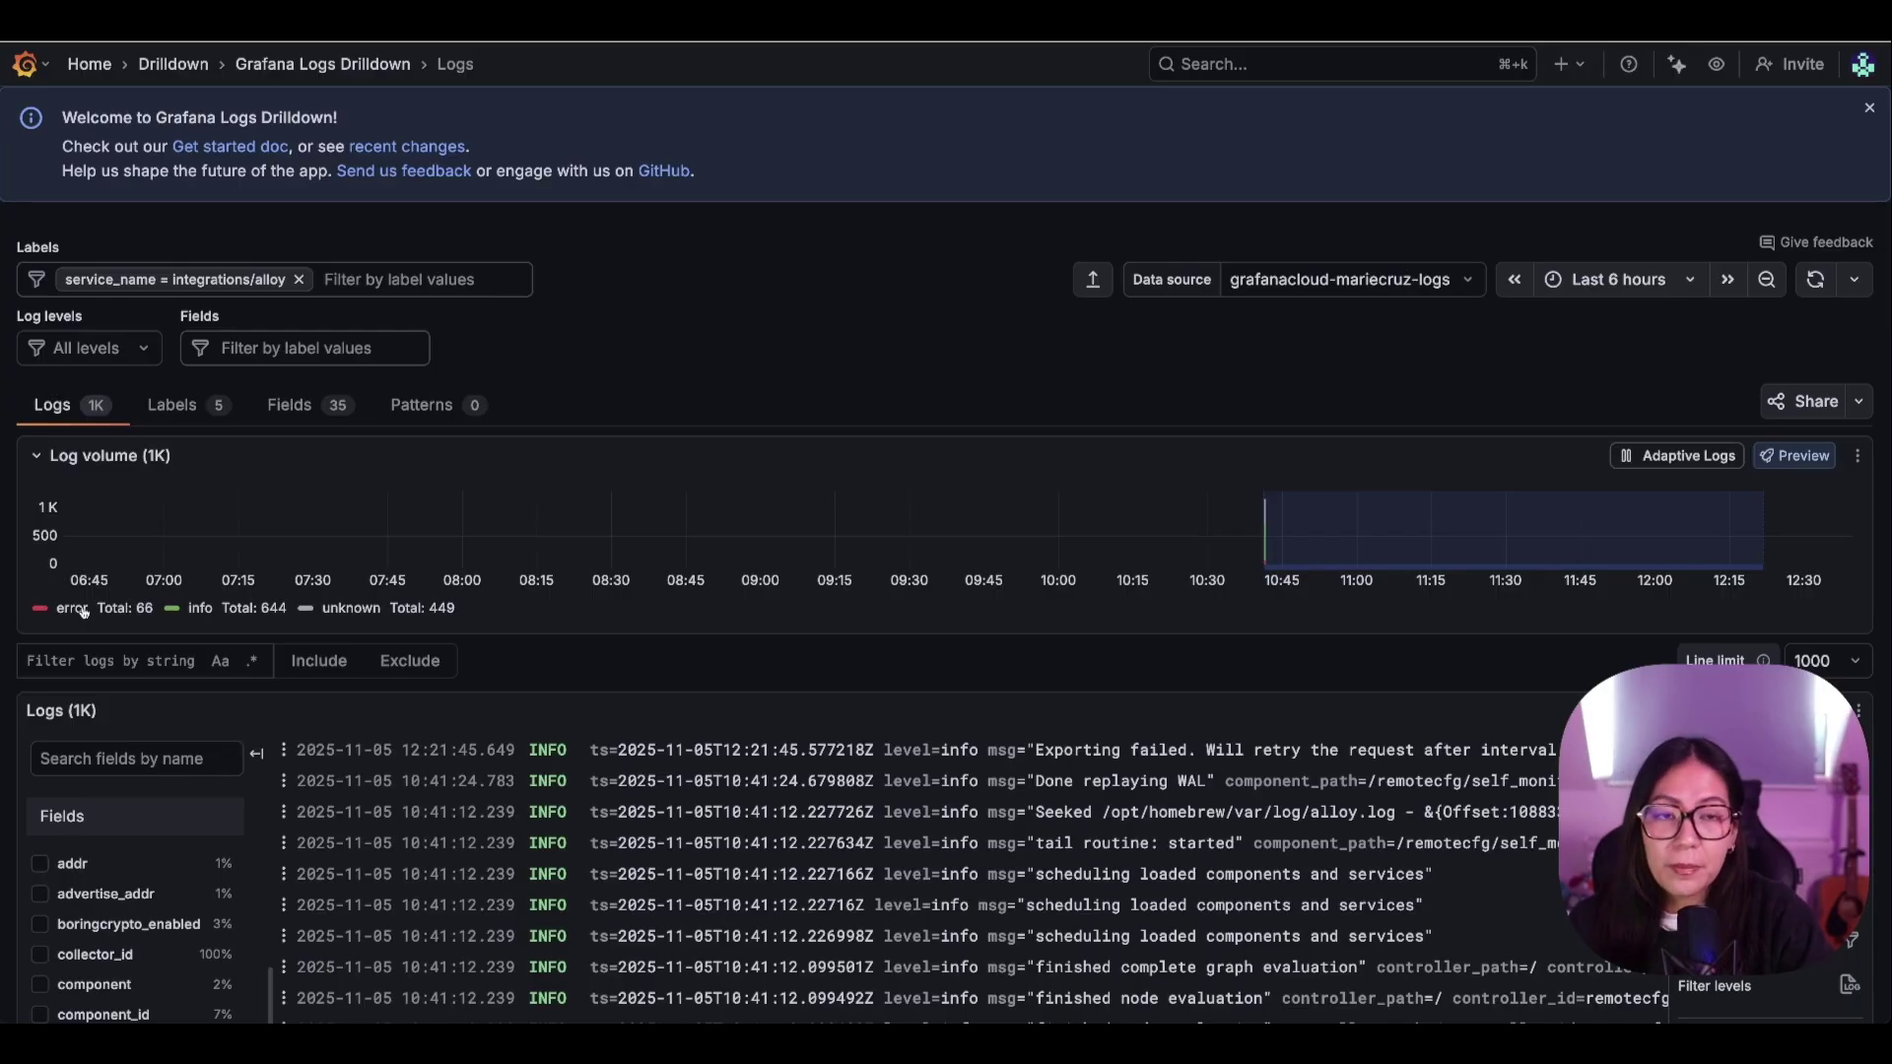
left_click(74, 608)
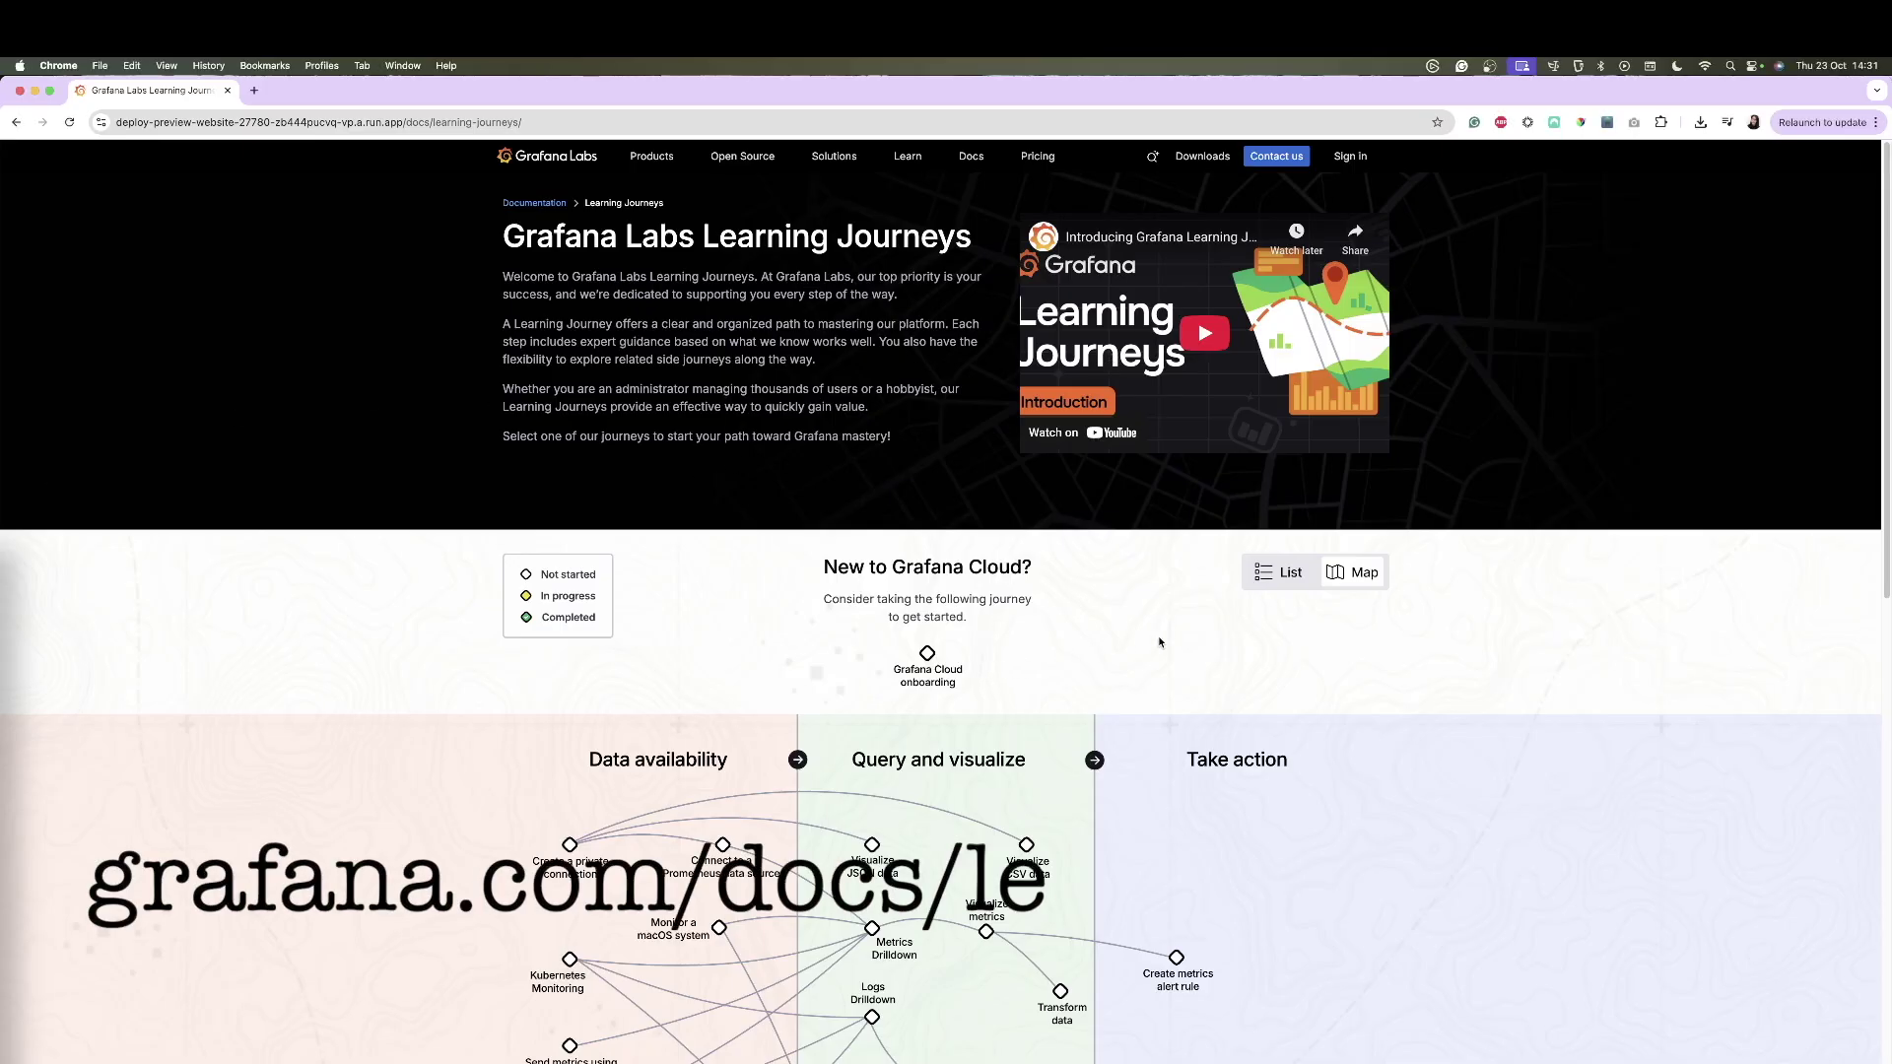
Step: Switch the Learning Journeys page from the map to the list of journey cards
left_click(1272, 580)
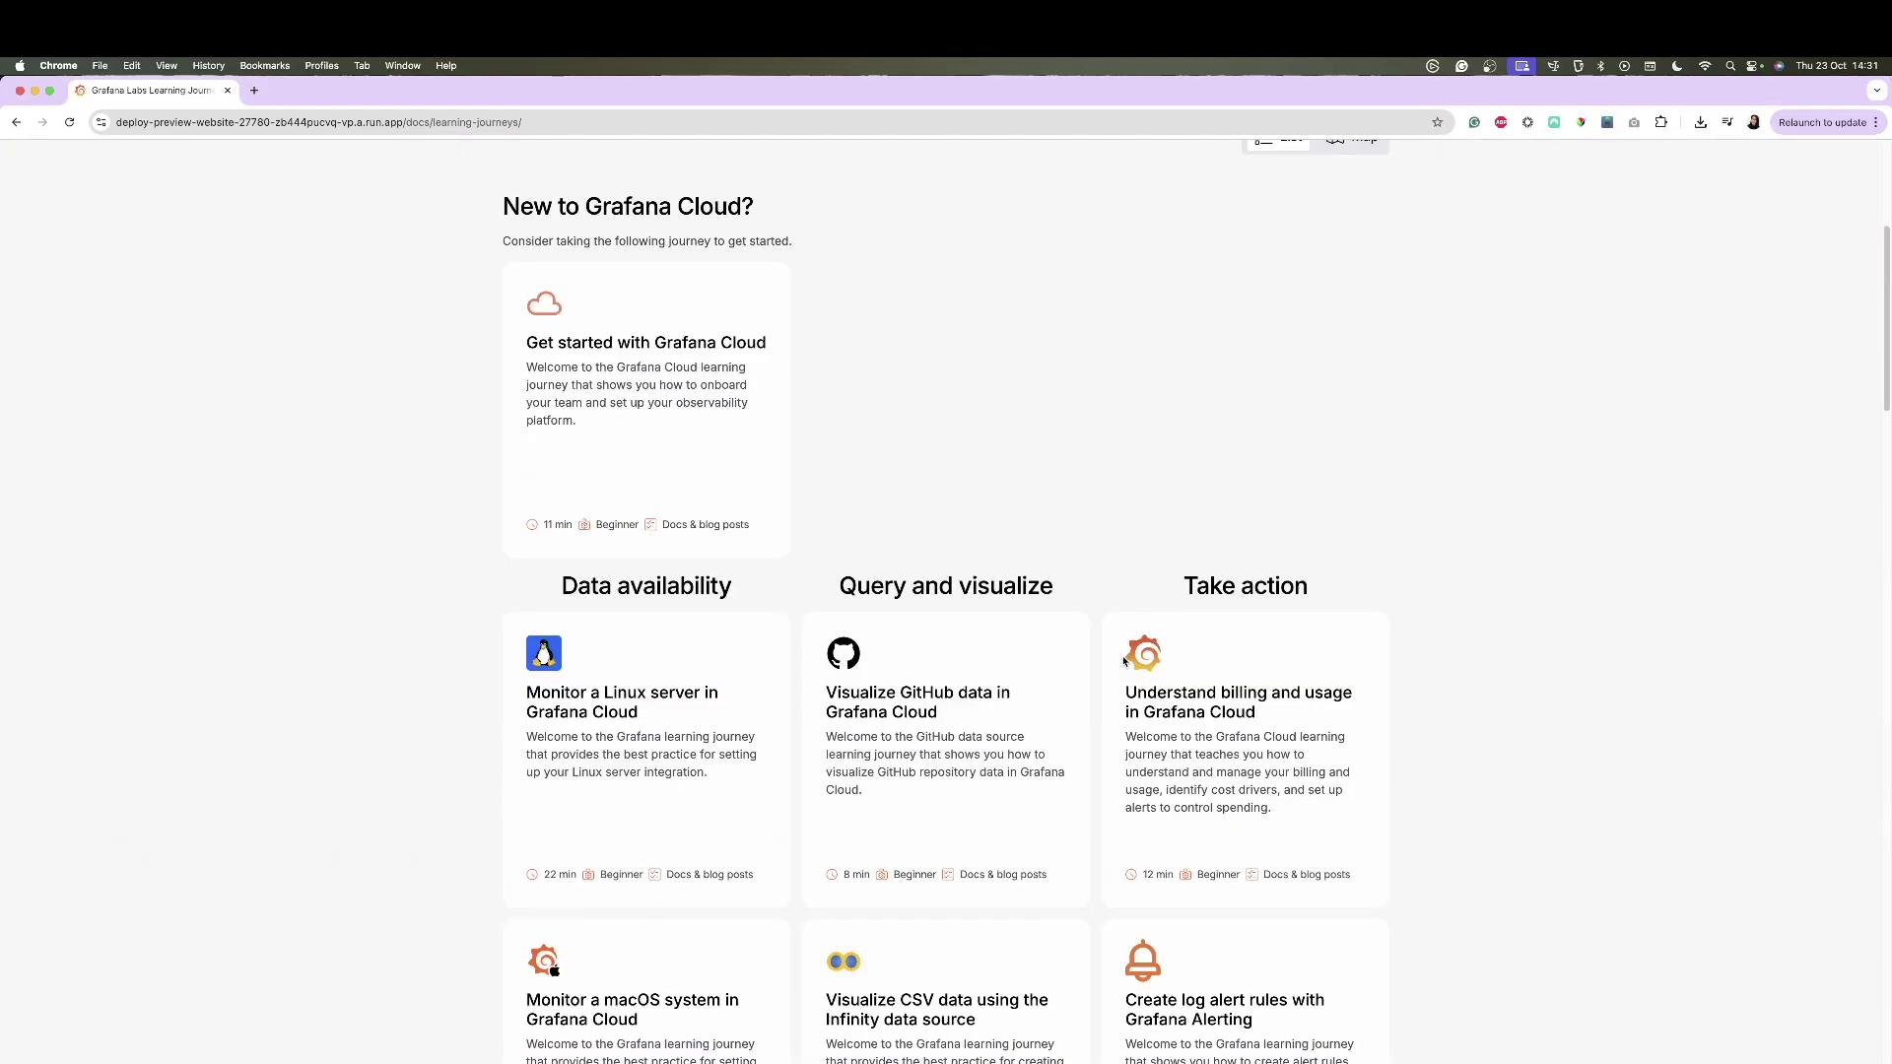